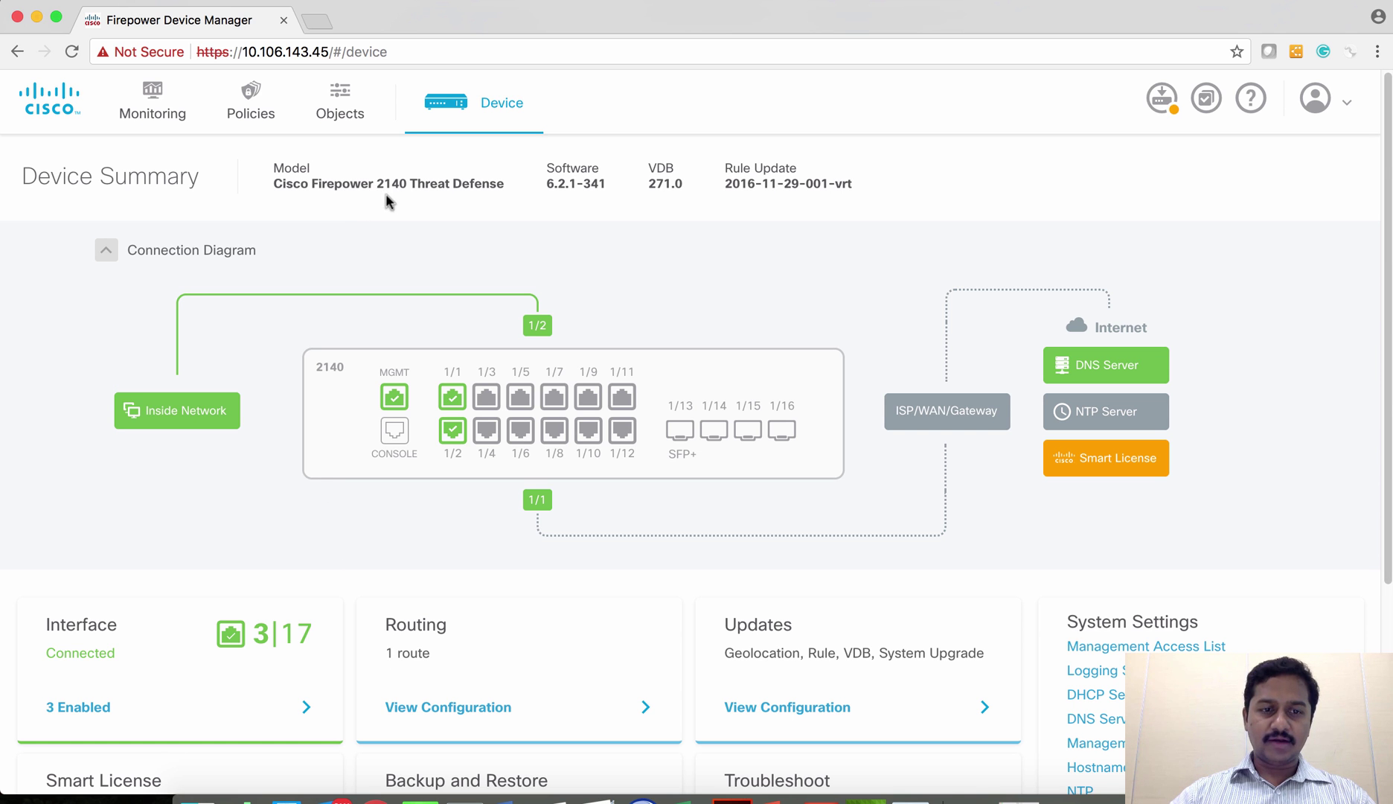
pyautogui.scroll(-5, 417, 335)
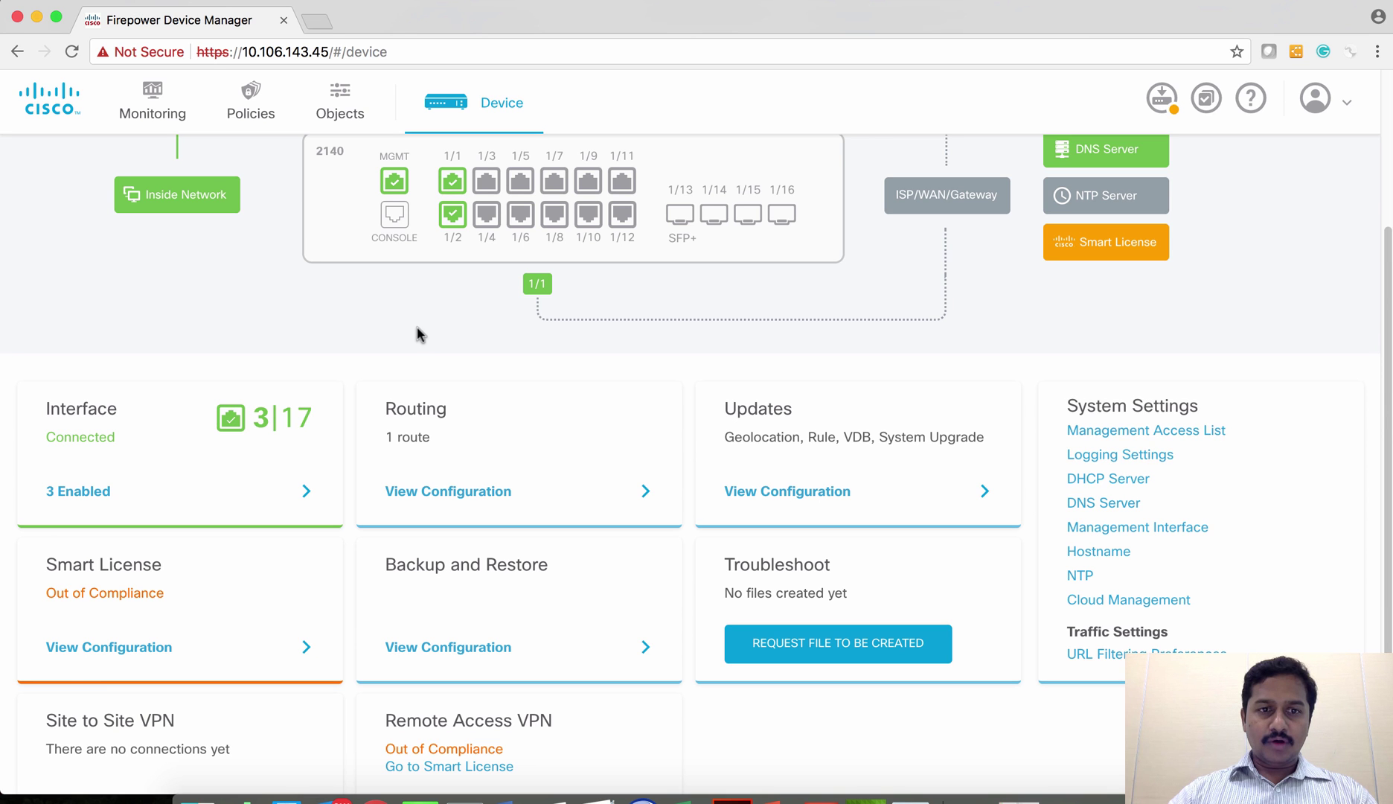
pyautogui.scroll(2, 417, 335)
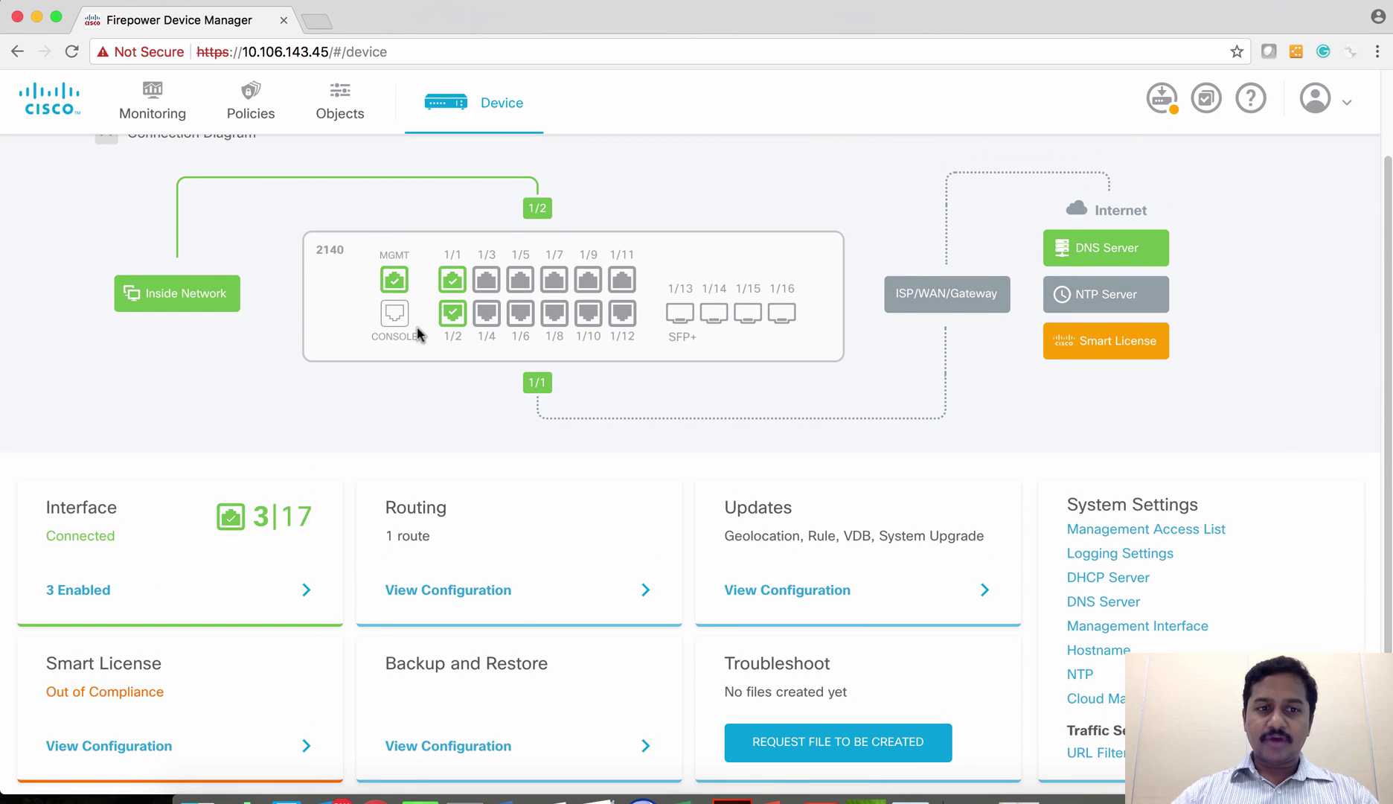
pyautogui.moveTo(452, 280)
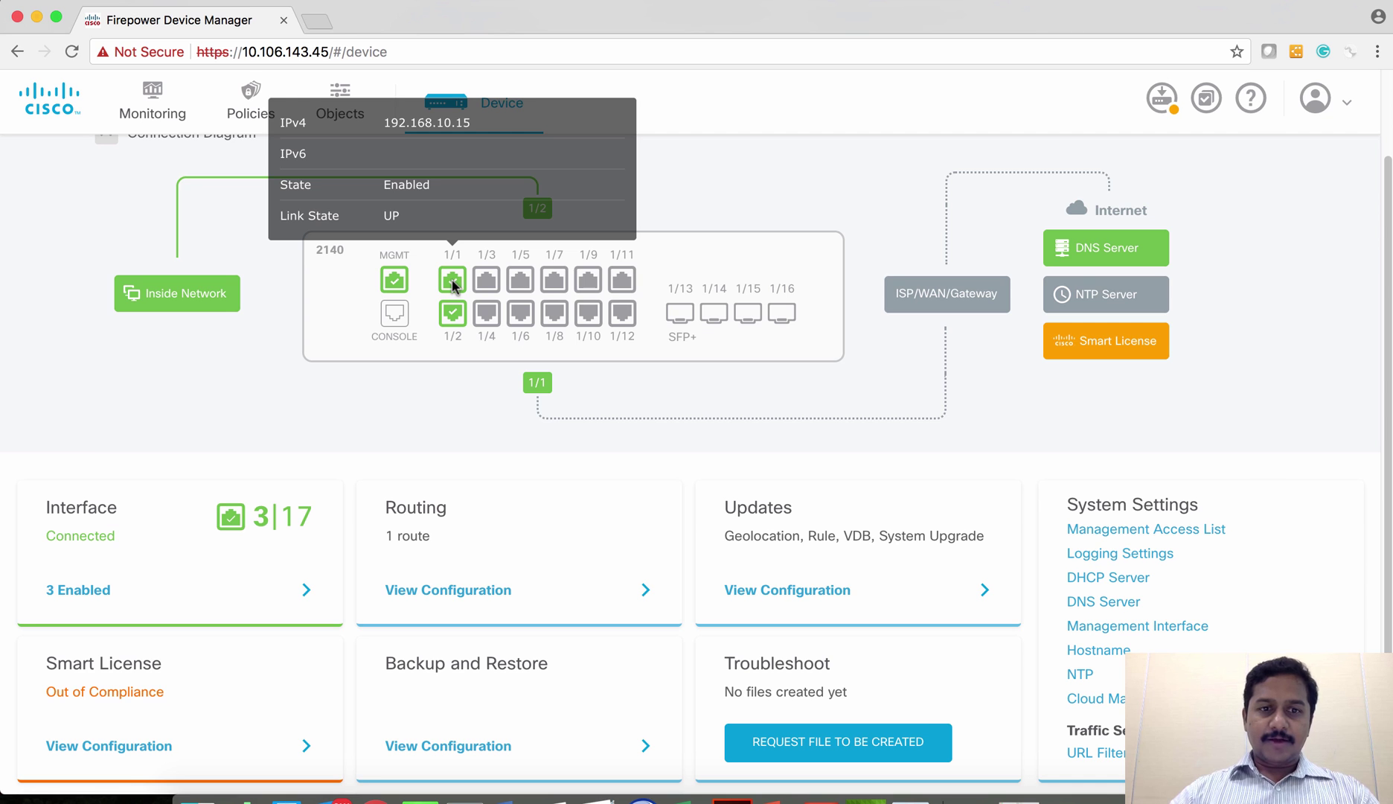
pyautogui.moveTo(454, 332)
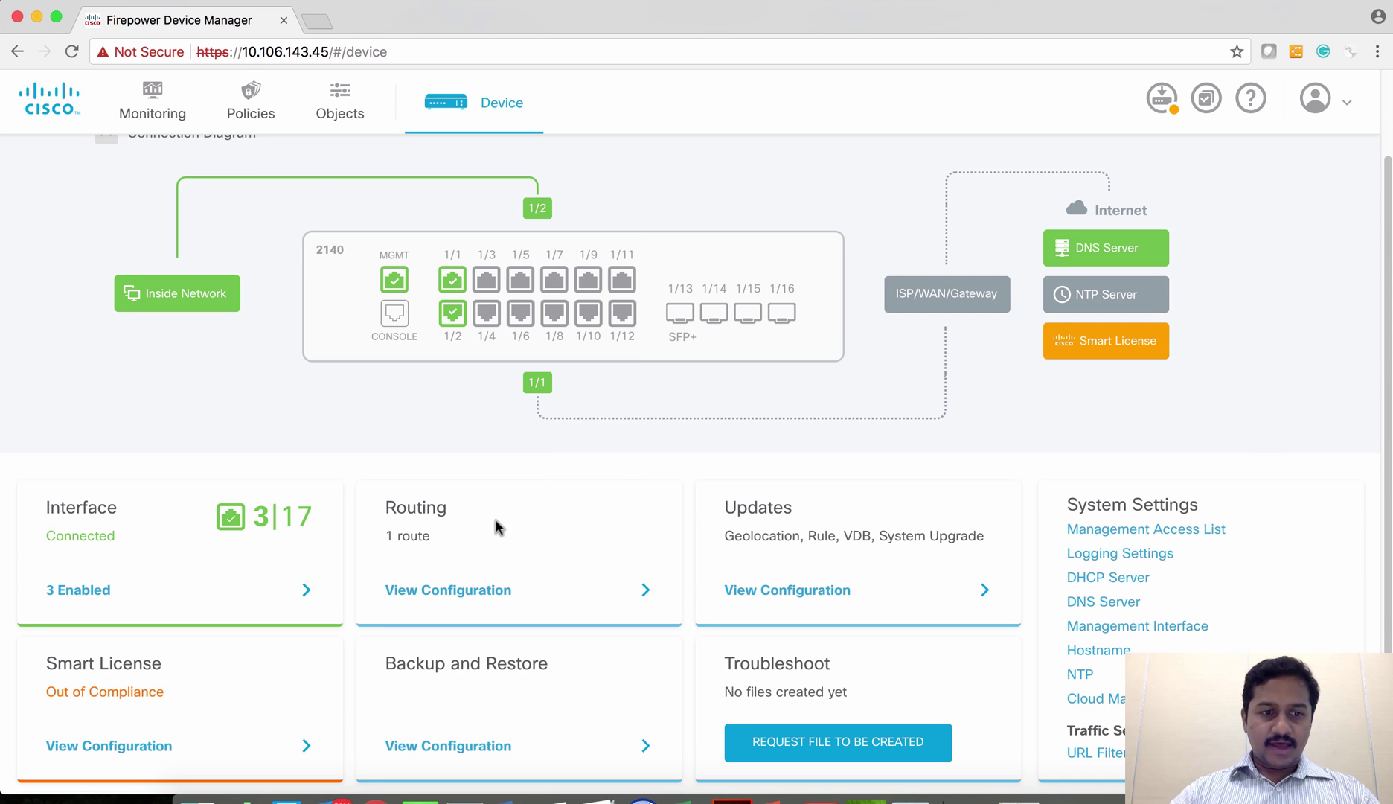
pyautogui.scroll(-3, 495, 520)
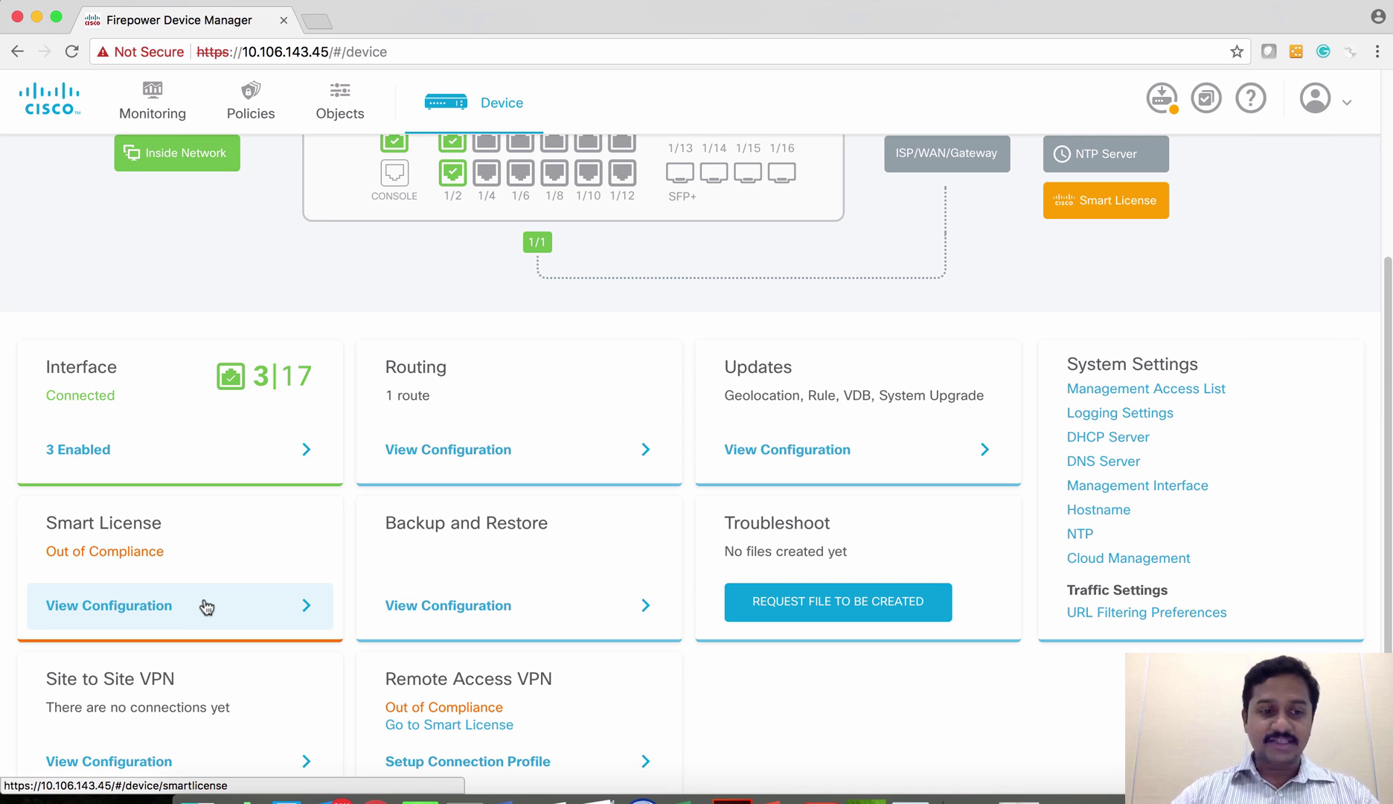
pyautogui.scroll(-1, 206, 605)
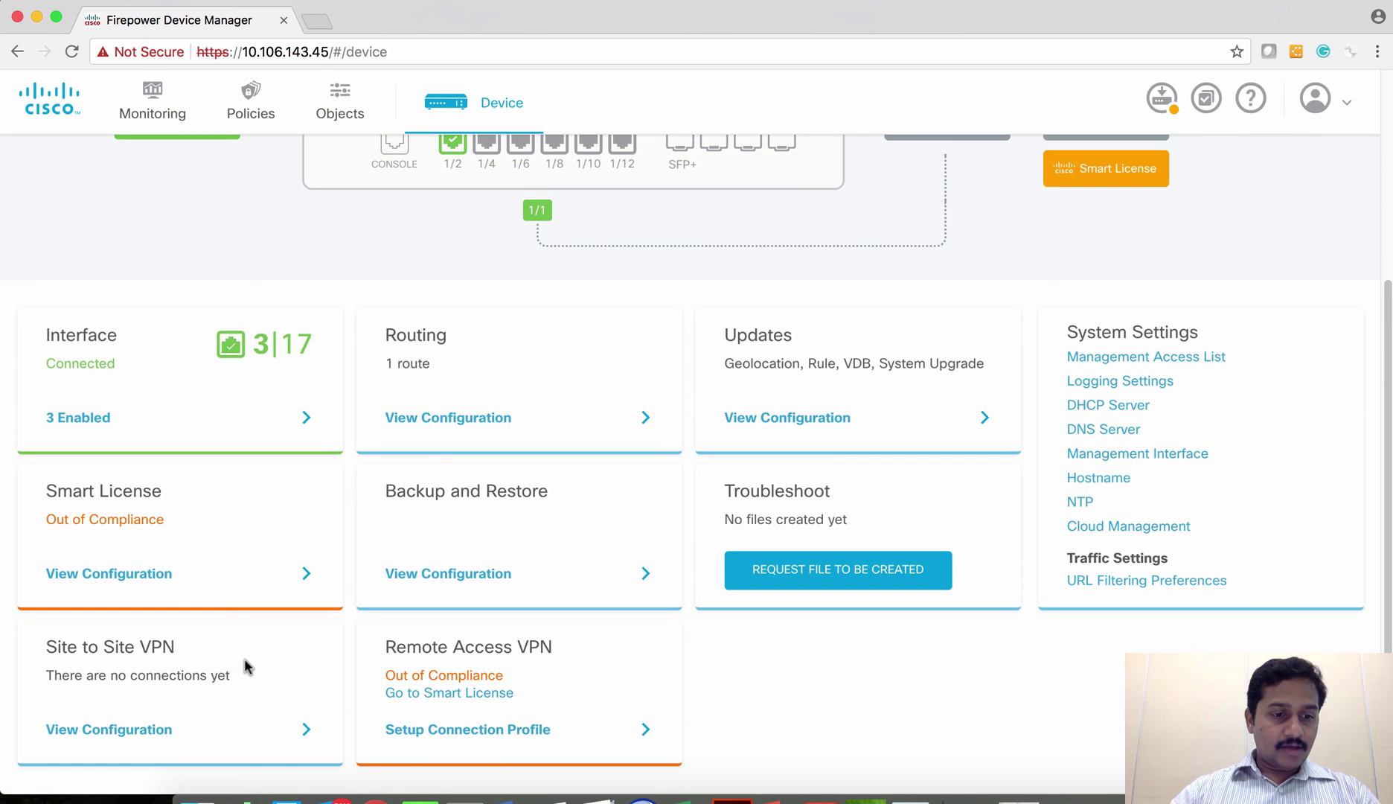
pyautogui.scroll(3, 224, 534)
pyautogui.scroll(5, 223, 534)
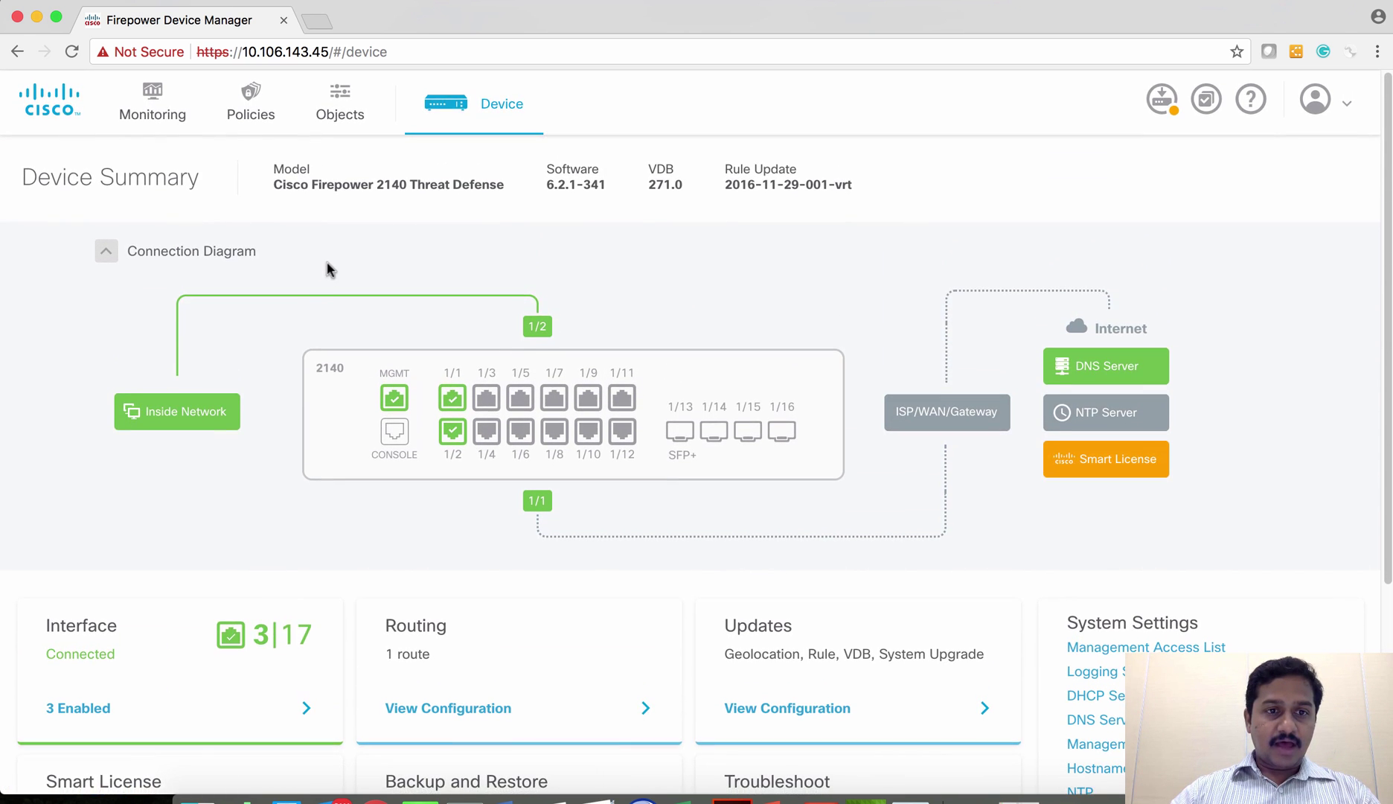
# - Check the Access Control rules, then start a new connection from the Site to Site VPN list
pyautogui.click(252, 111)
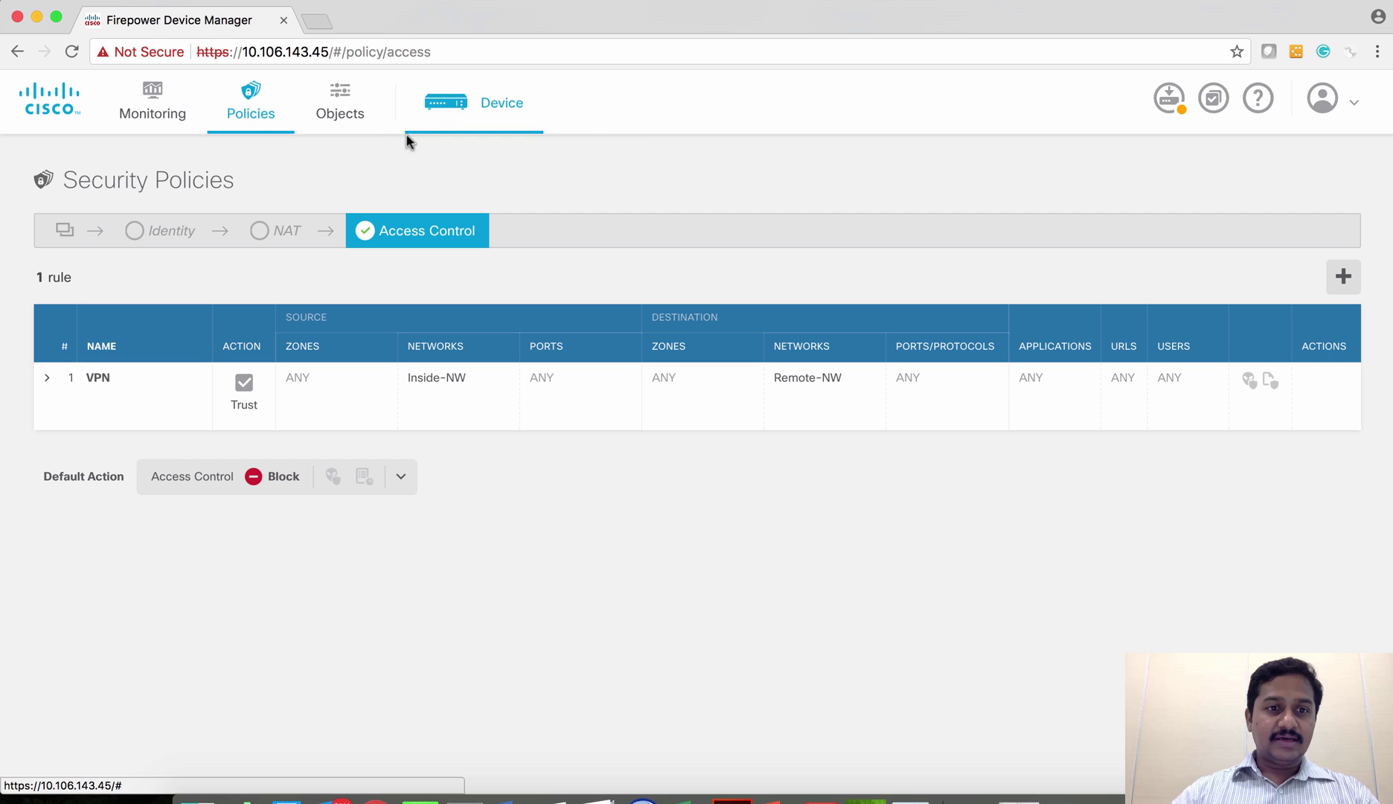
pyautogui.click(541, 112)
pyautogui.scroll(-5, 865, 433)
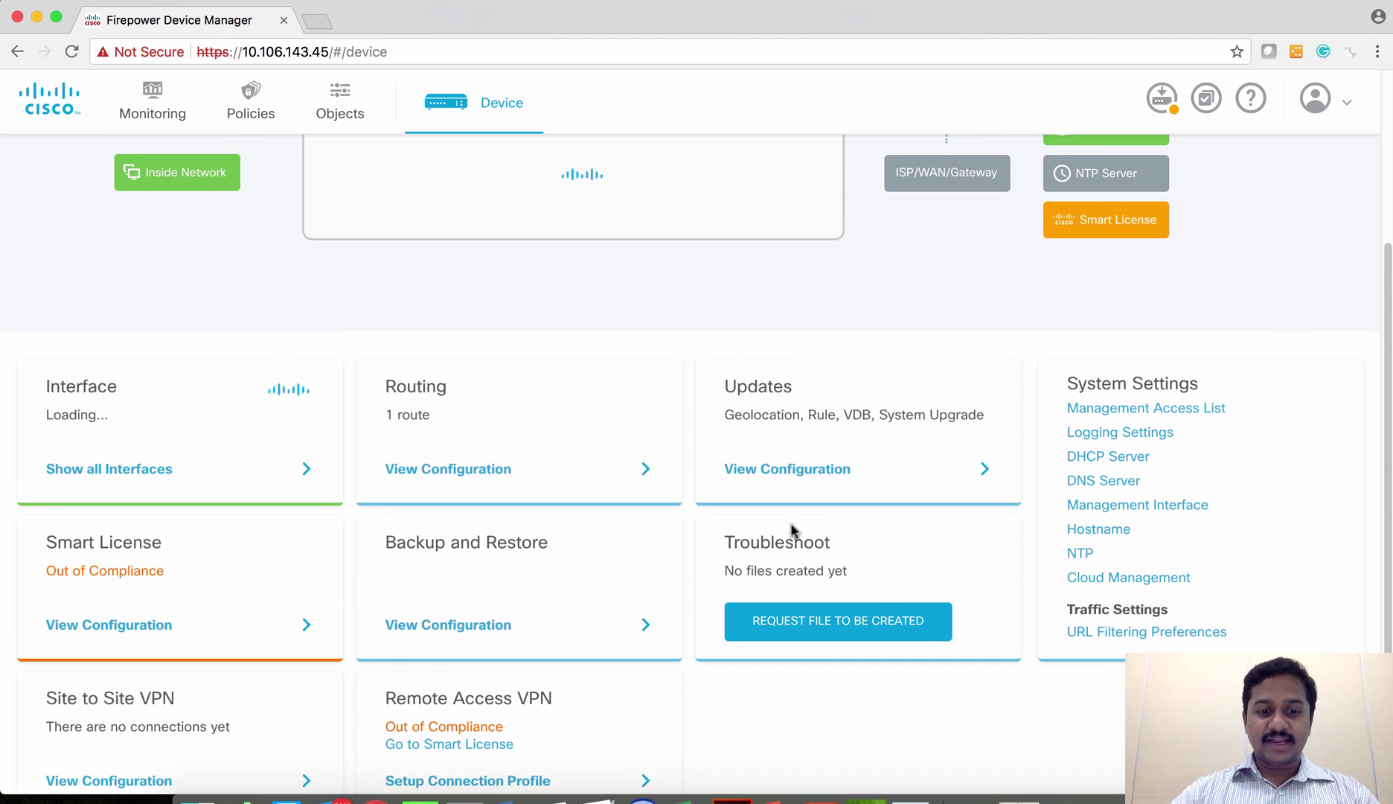
pyautogui.scroll(-1, 792, 530)
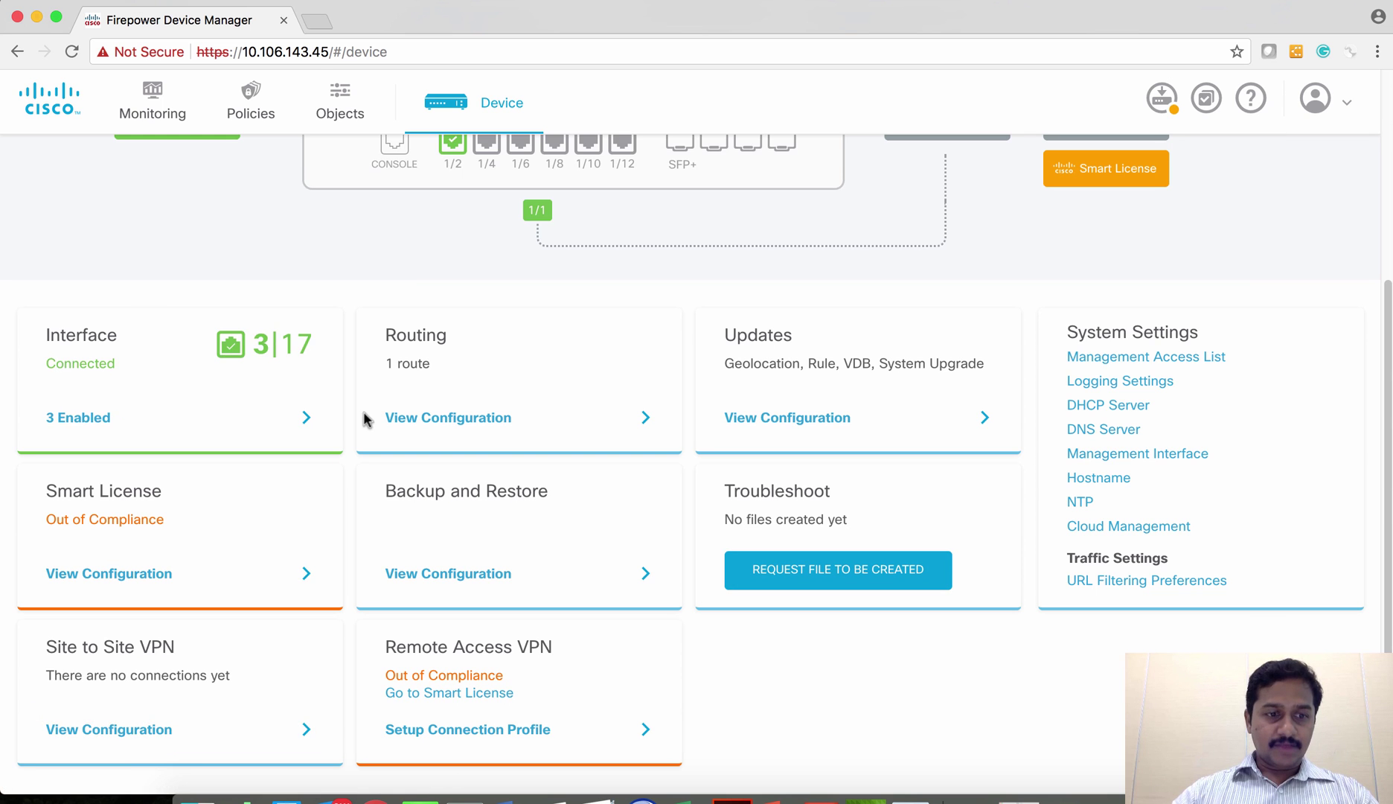
pyautogui.click(221, 737)
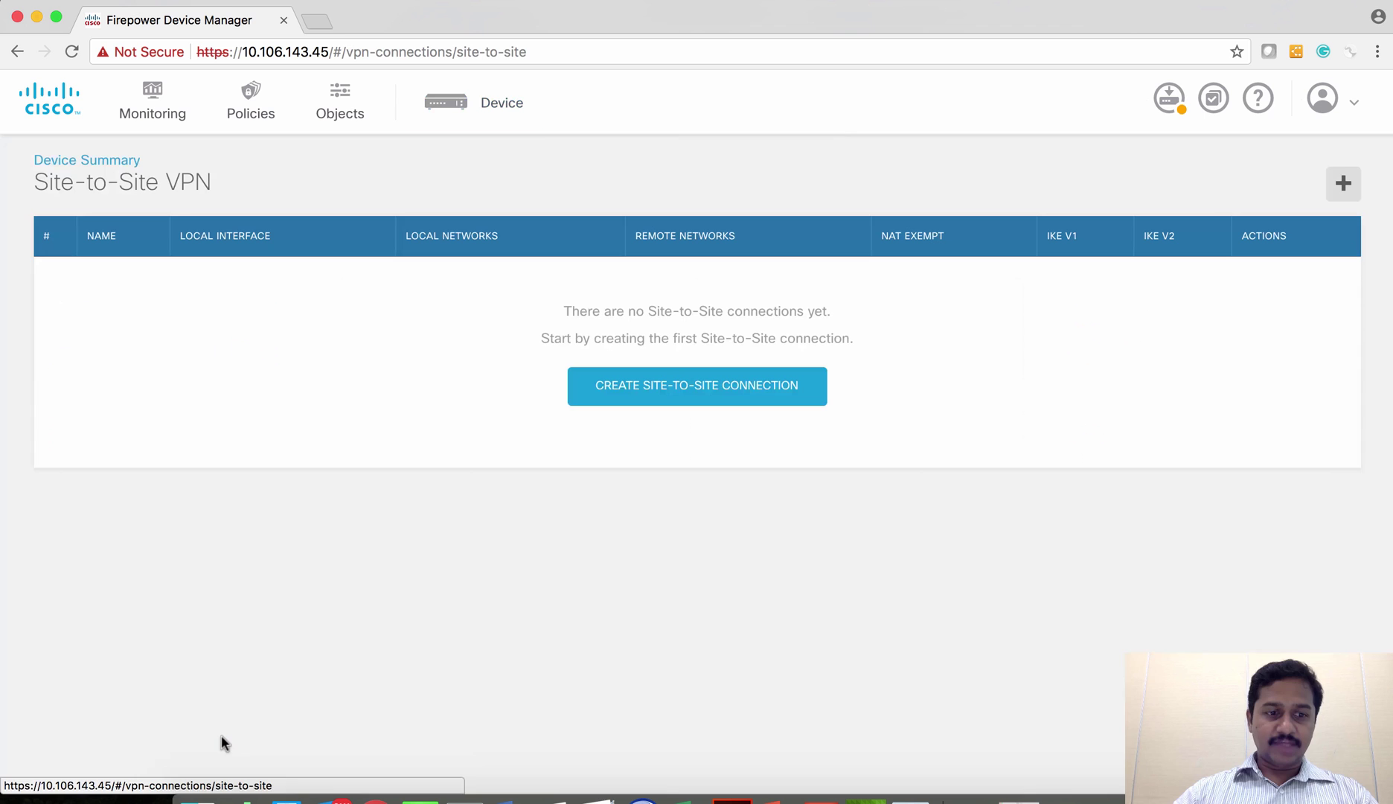
pyautogui.click(619, 404)
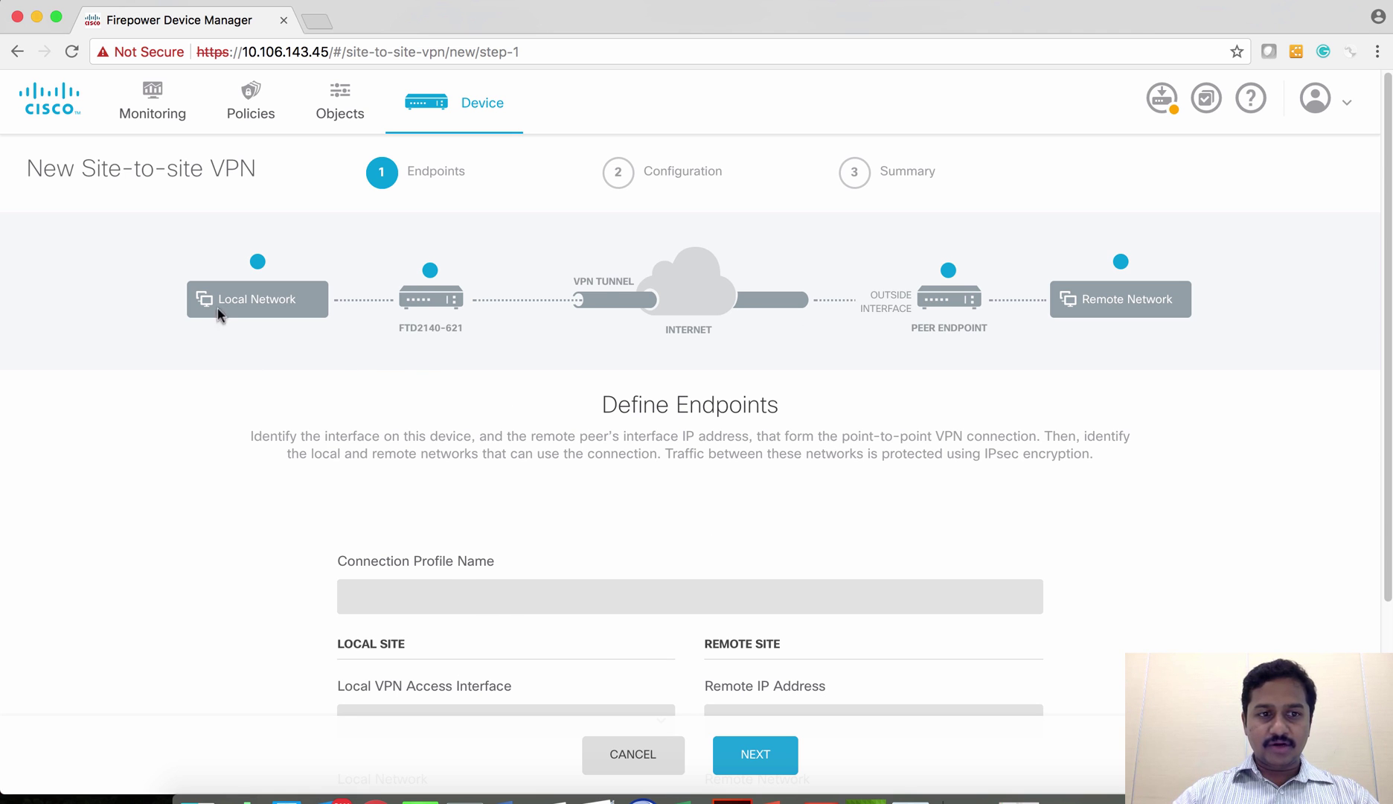
# - Name the connection profile S2S-ASA and use the outside interface
pyautogui.scroll(-3, 529, 686)
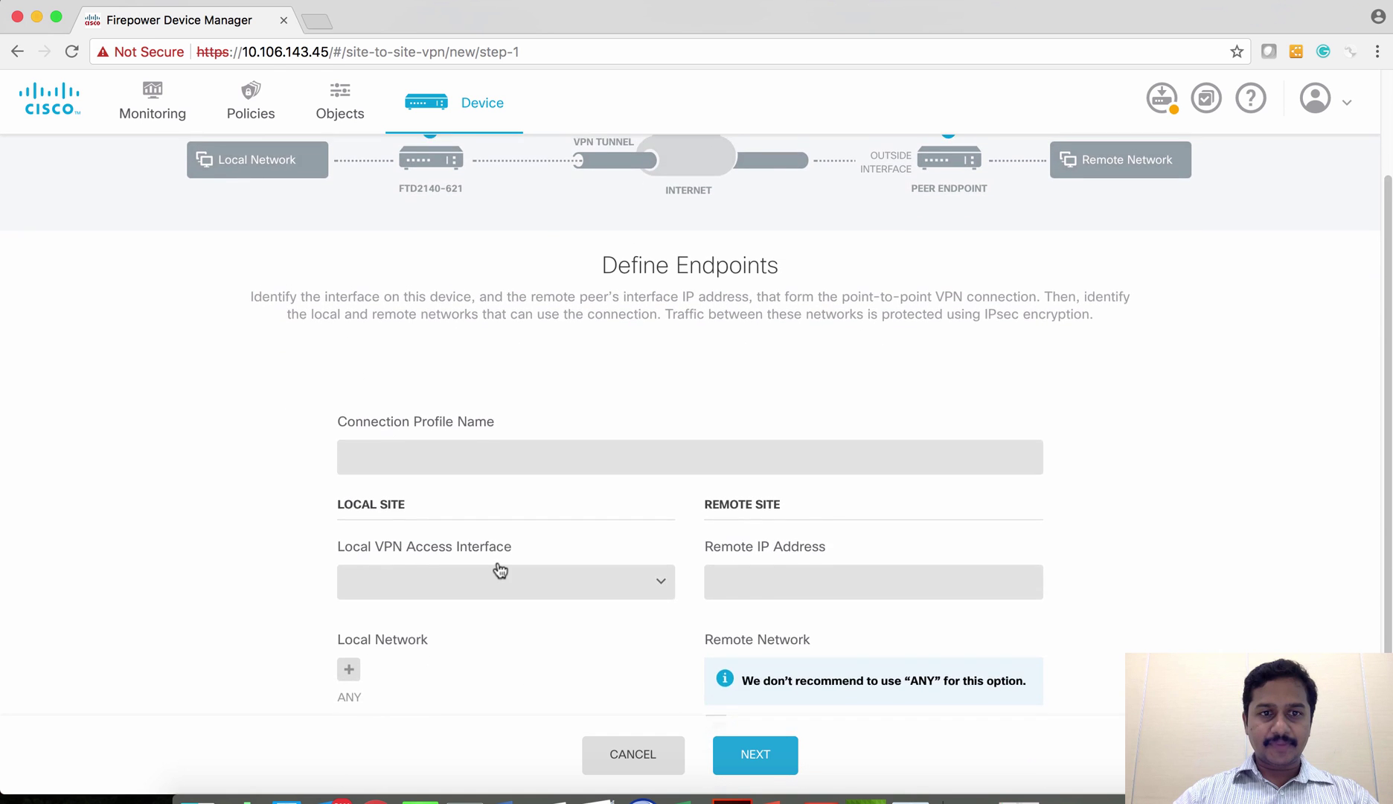
pyautogui.click(438, 523)
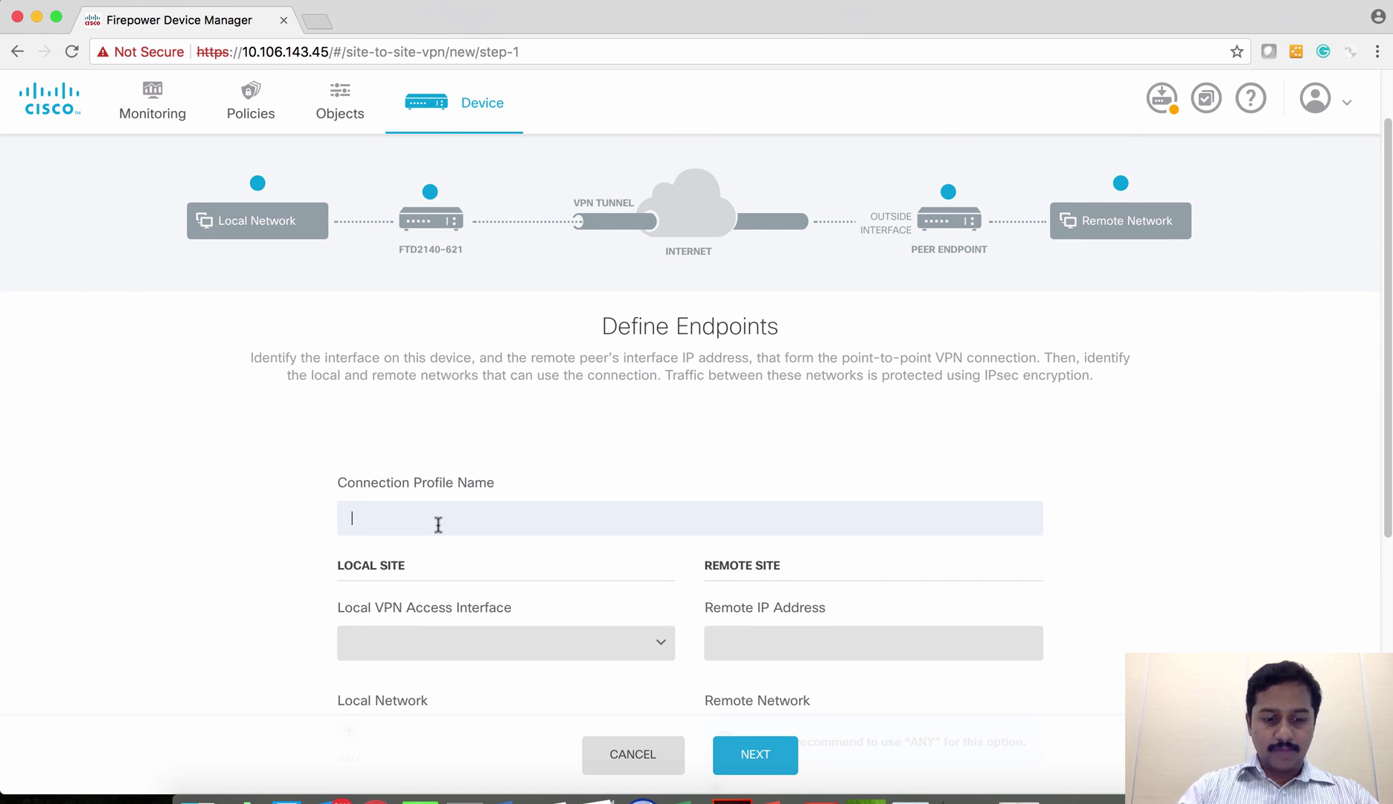
pyautogui.write('S2S')
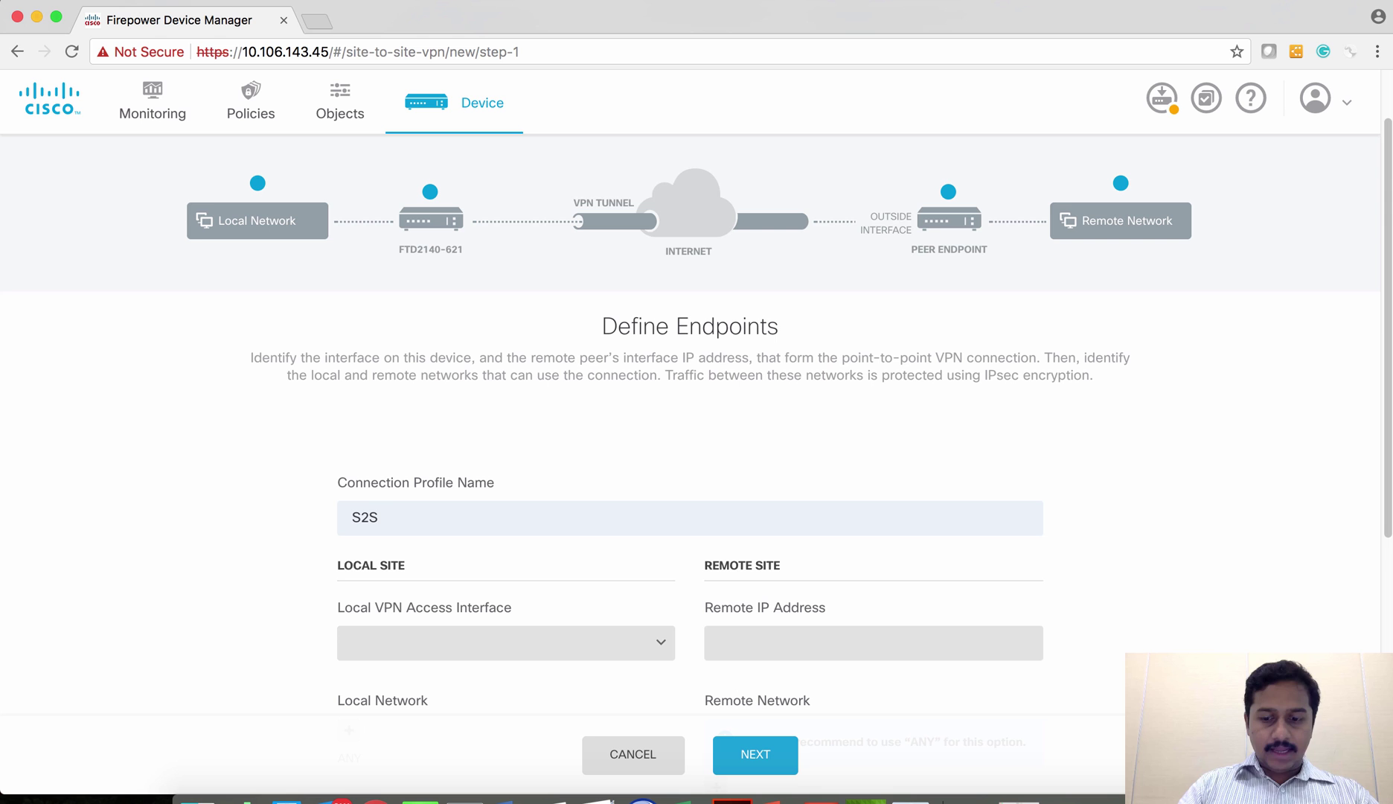
pyautogui.write('-ASA')
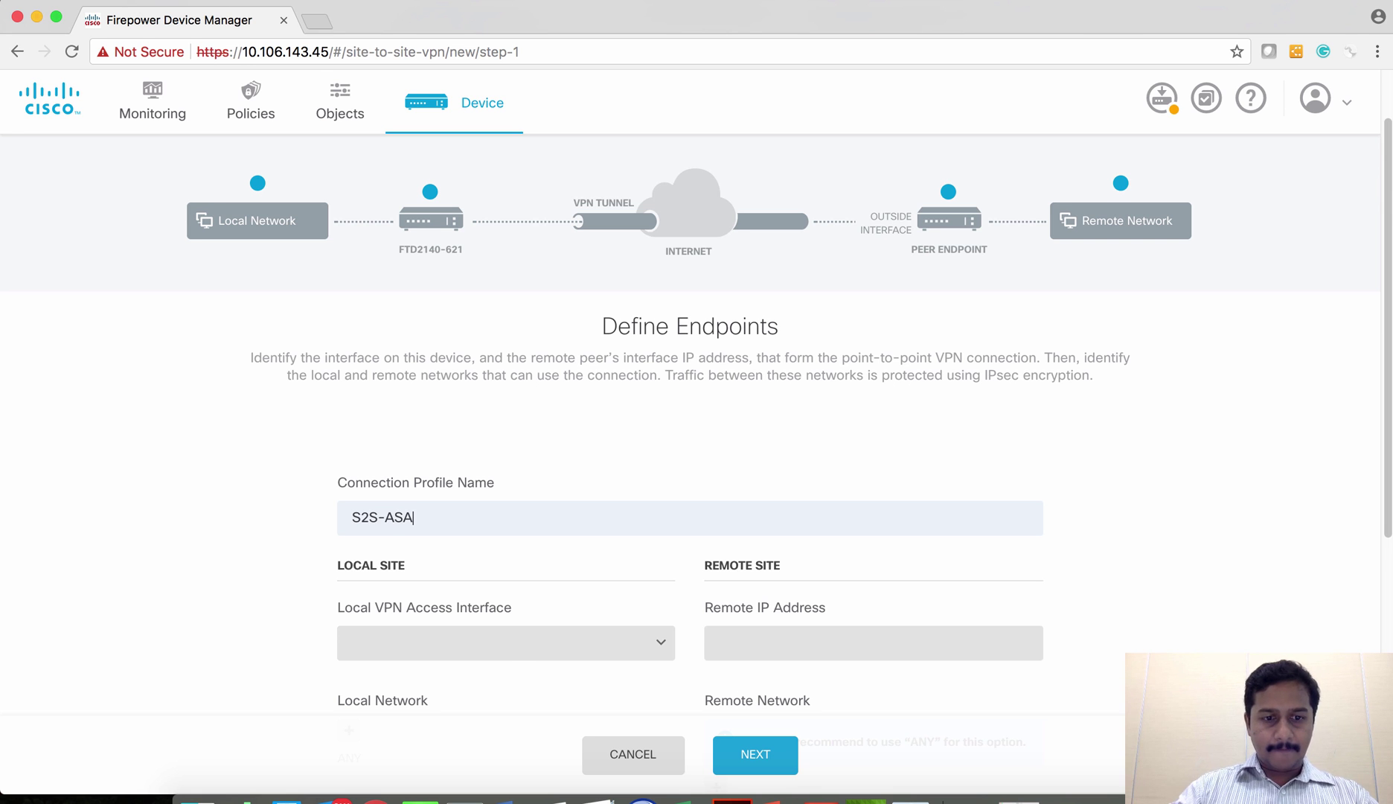
pyautogui.click(499, 653)
pyautogui.scroll(-4, 497, 653)
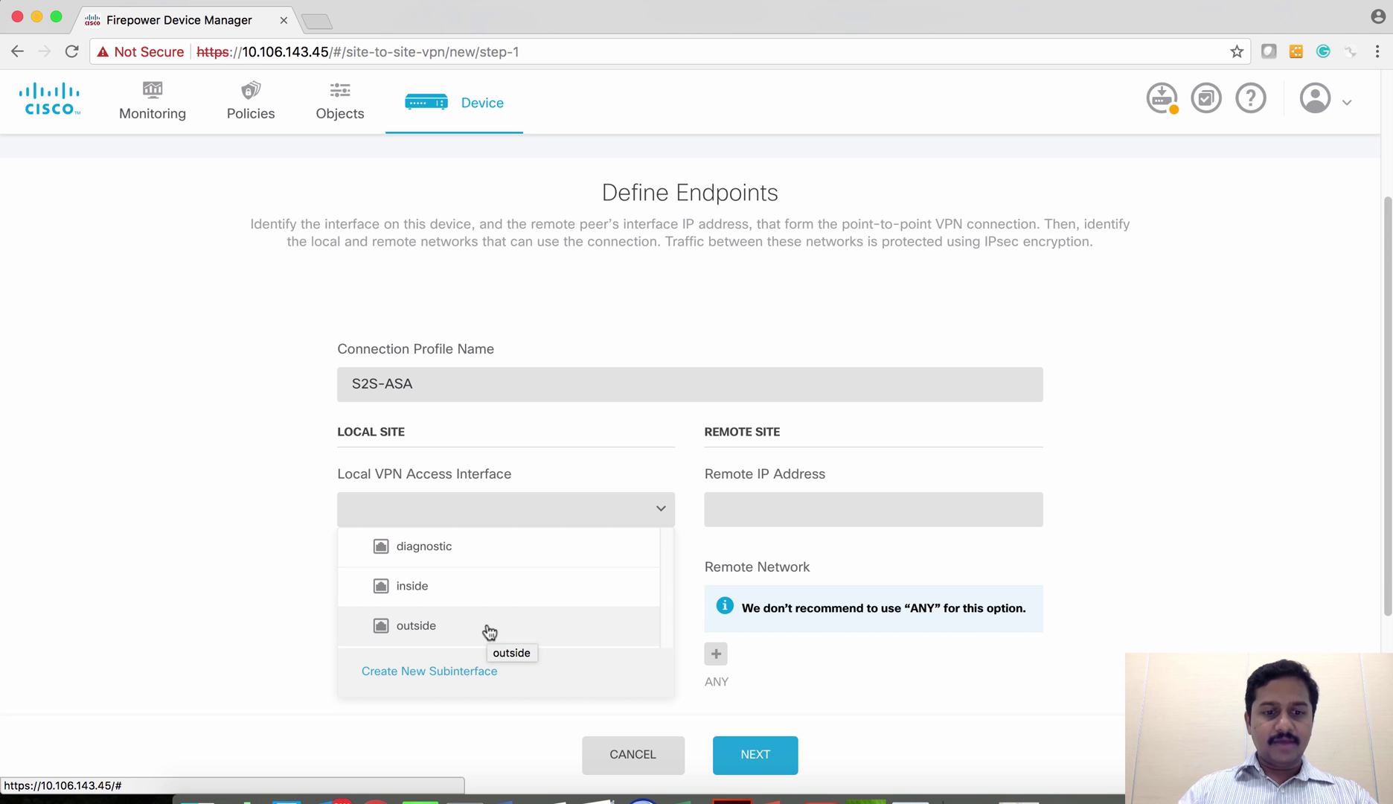
pyautogui.click(490, 632)
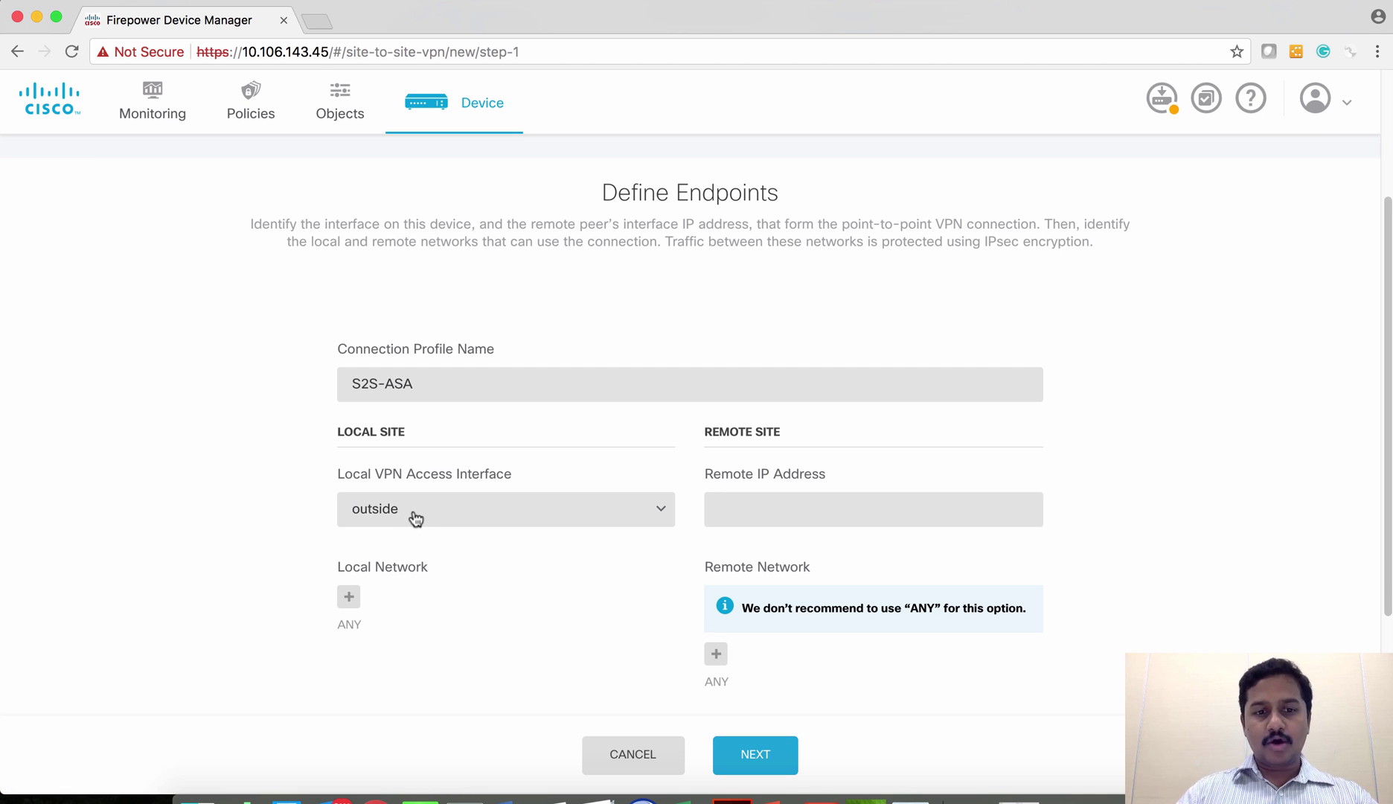
# - Add Inside-NW as the local network
pyautogui.click(348, 598)
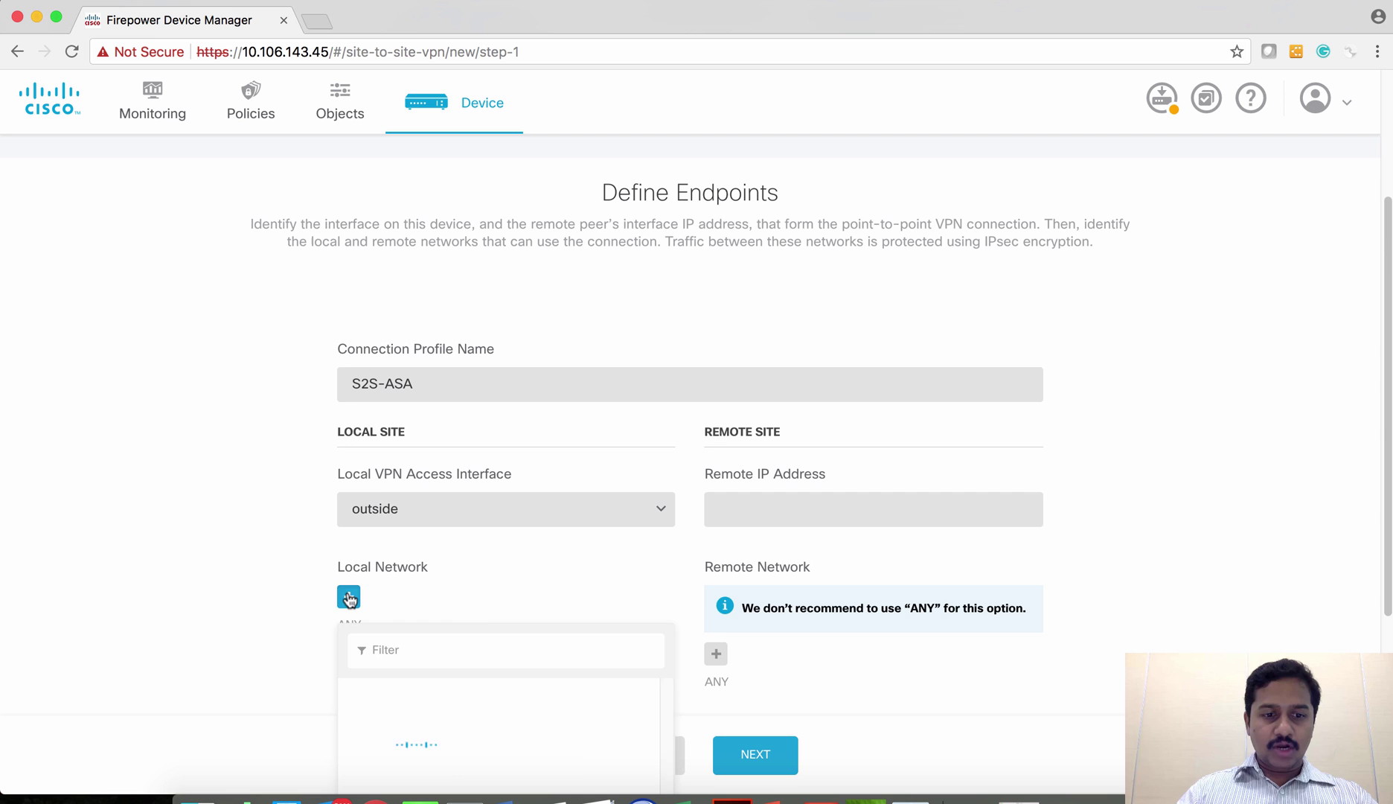
pyautogui.scroll(-3, 483, 638)
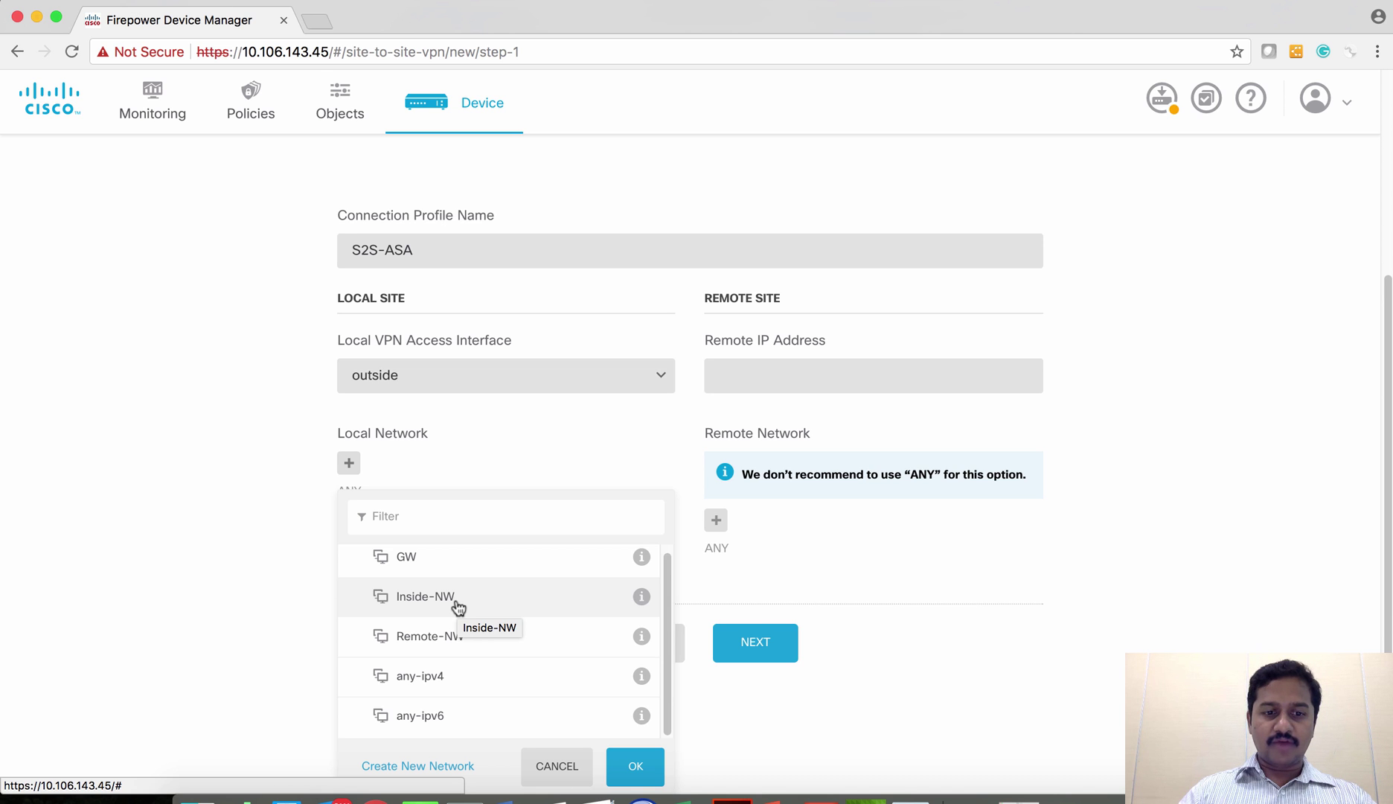
pyautogui.click(457, 606)
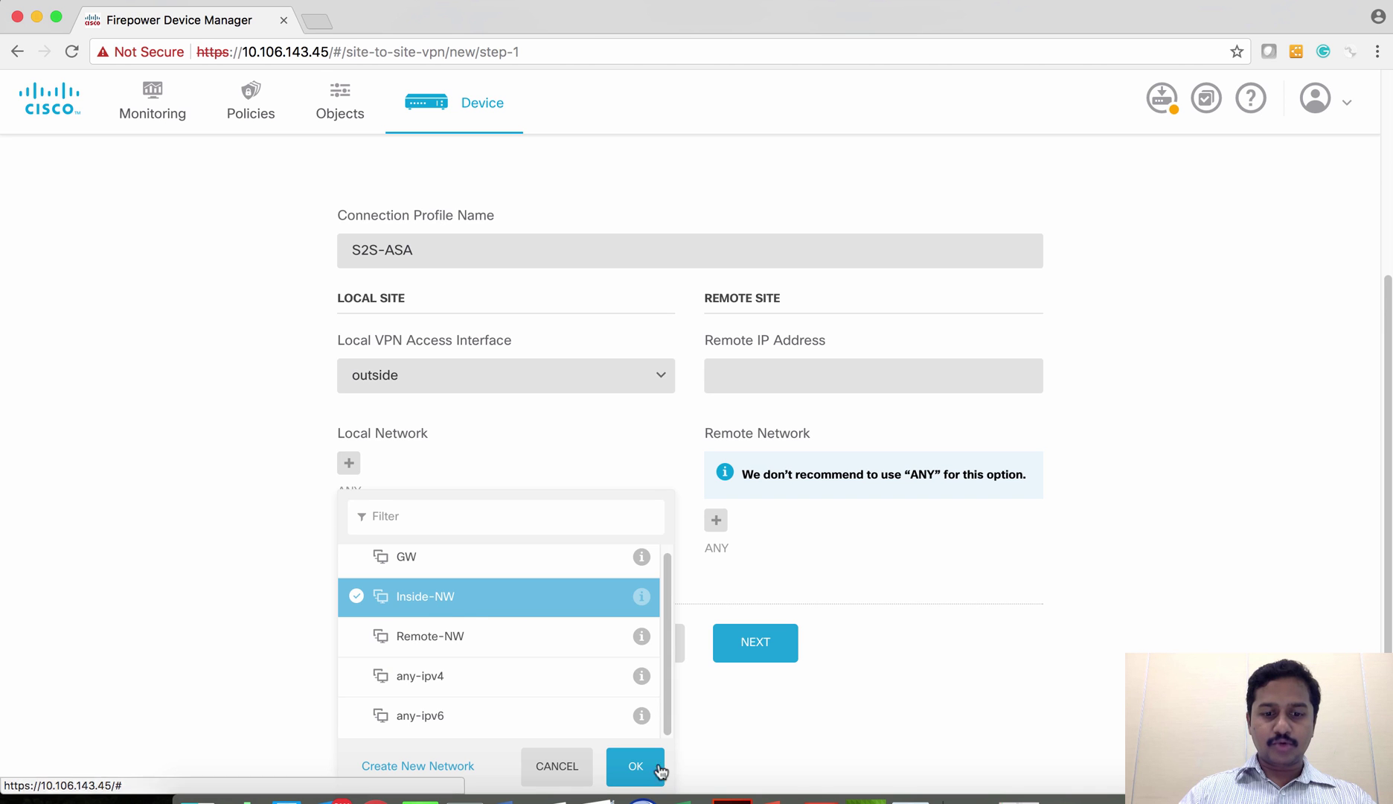
pyautogui.click(635, 766)
pyautogui.scroll(2, 730, 354)
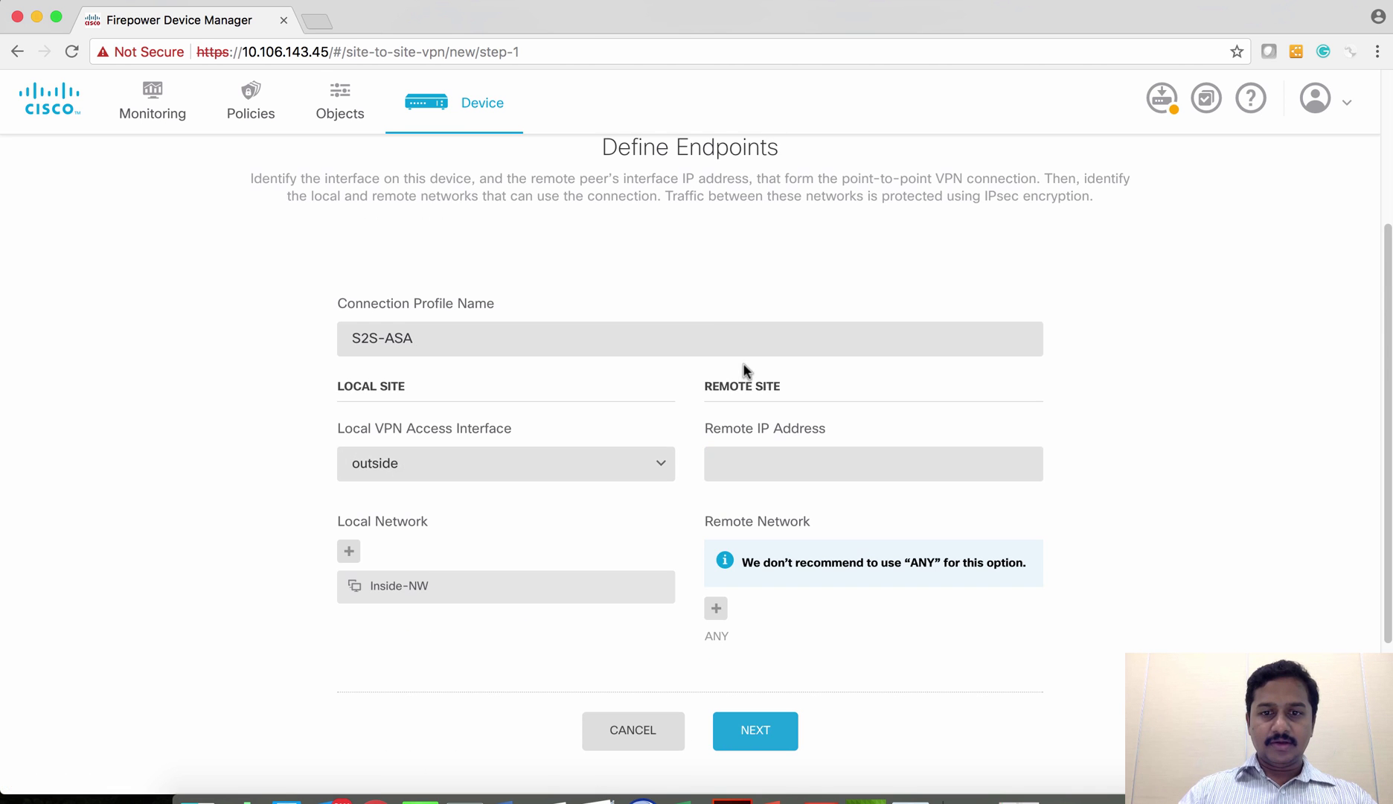
# - Enter remote peer IP 192.168.10.3 and add Remote-NW as the remote network
pyautogui.click(749, 467)
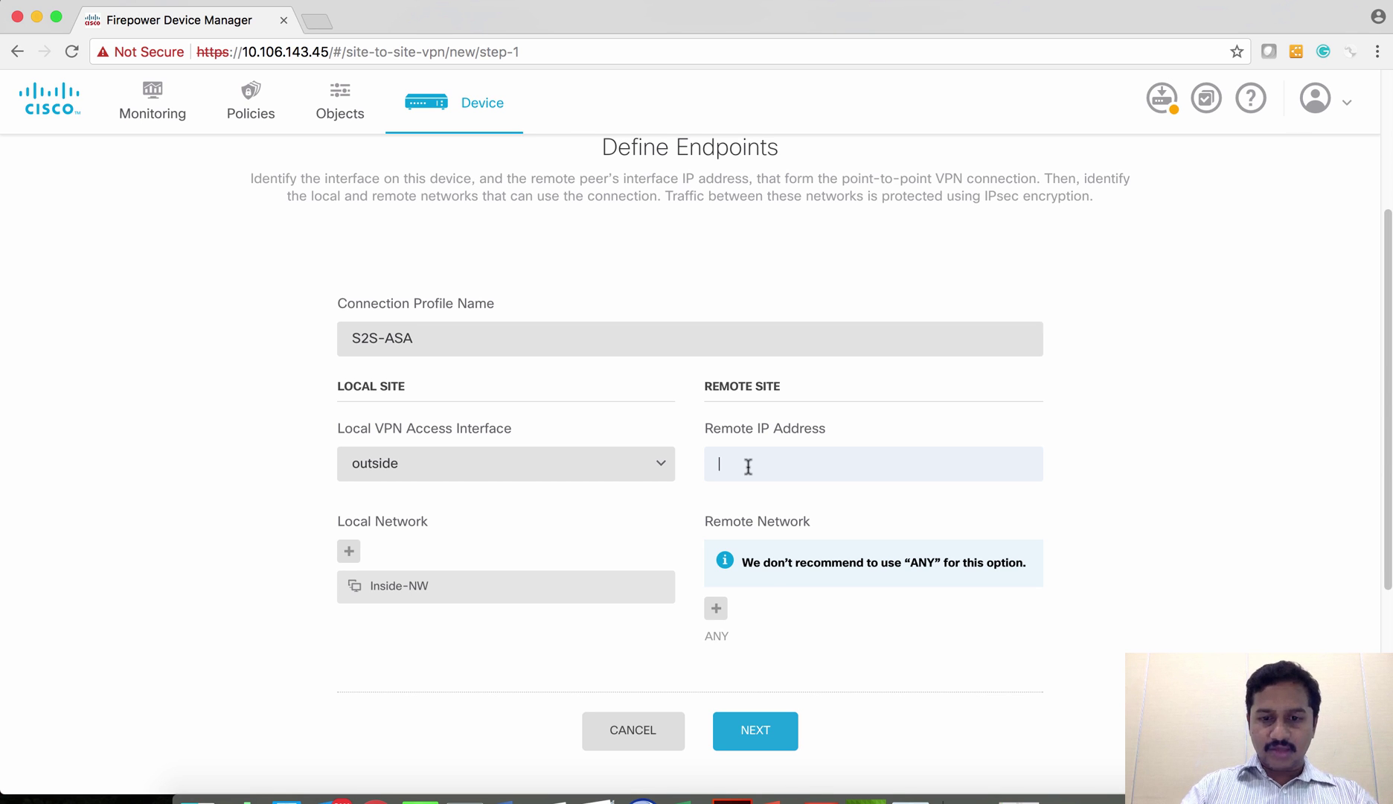
pyautogui.write('192.168.10.3')
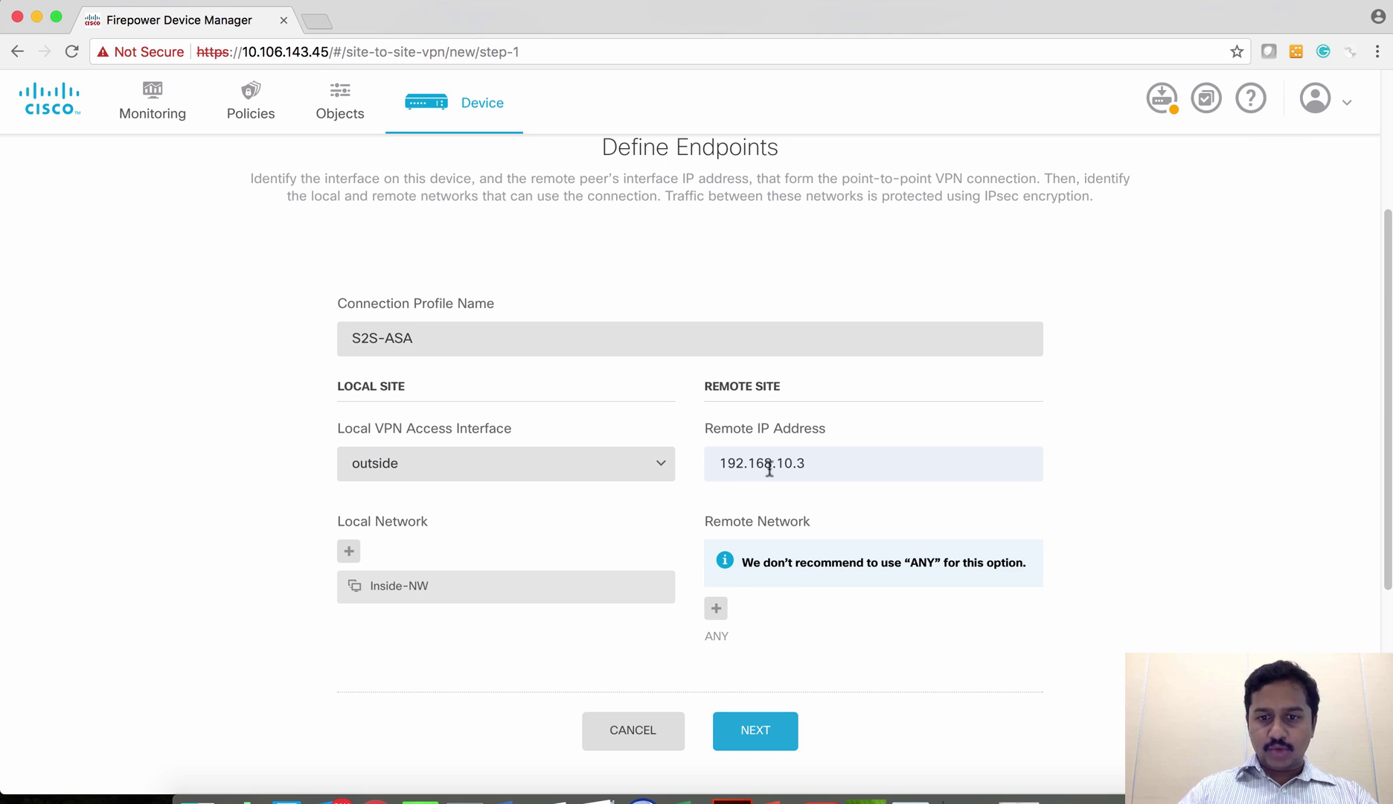
pyautogui.click(716, 608)
pyautogui.scroll(-2, 838, 655)
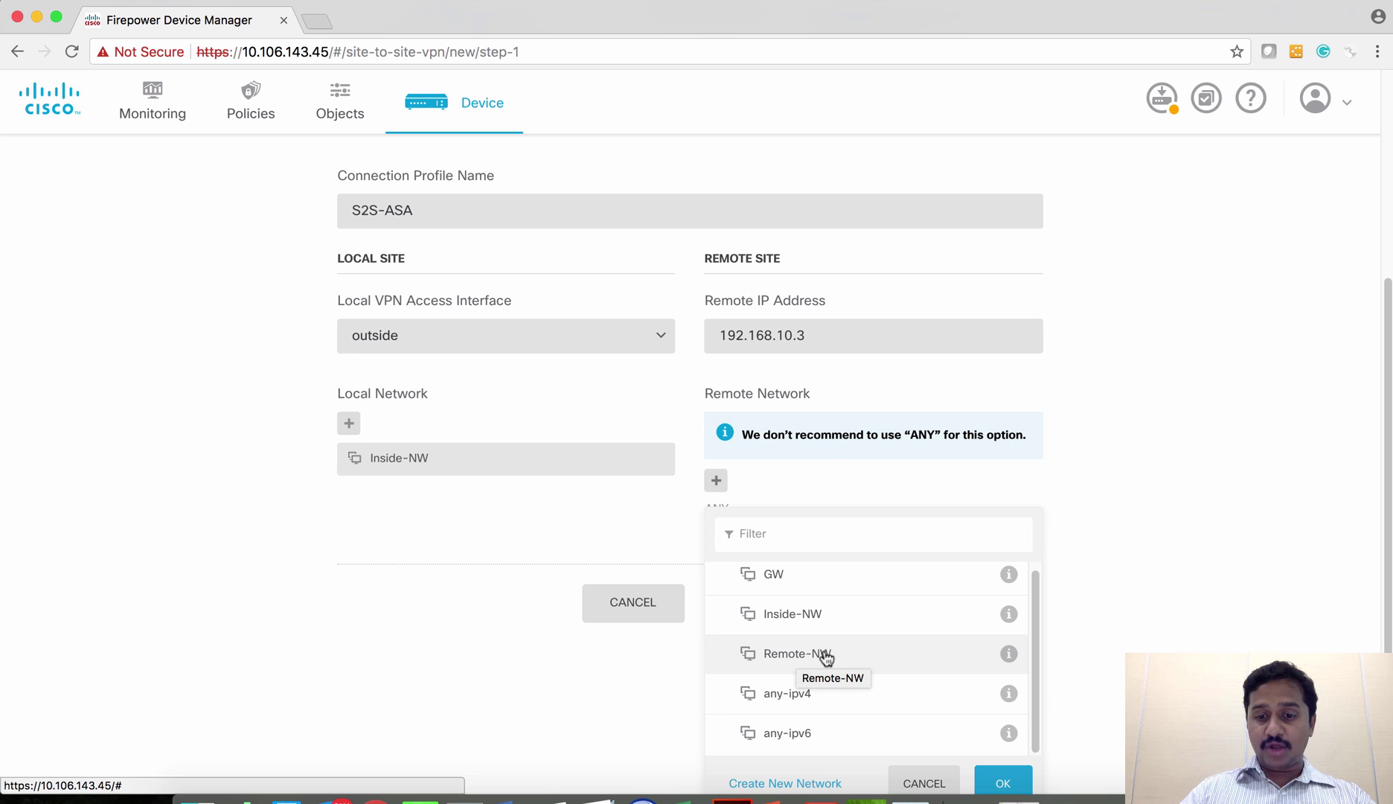
pyautogui.click(858, 656)
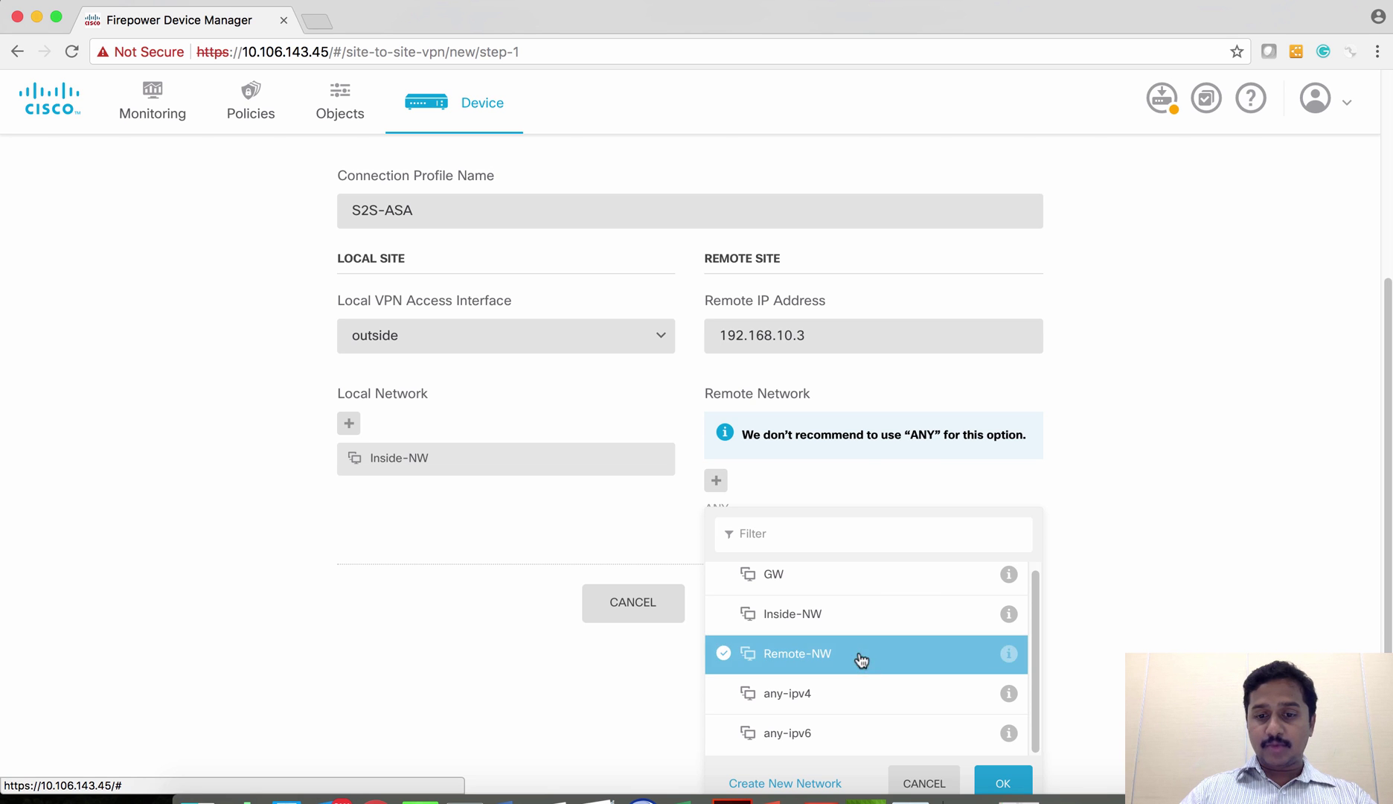
pyautogui.click(1005, 783)
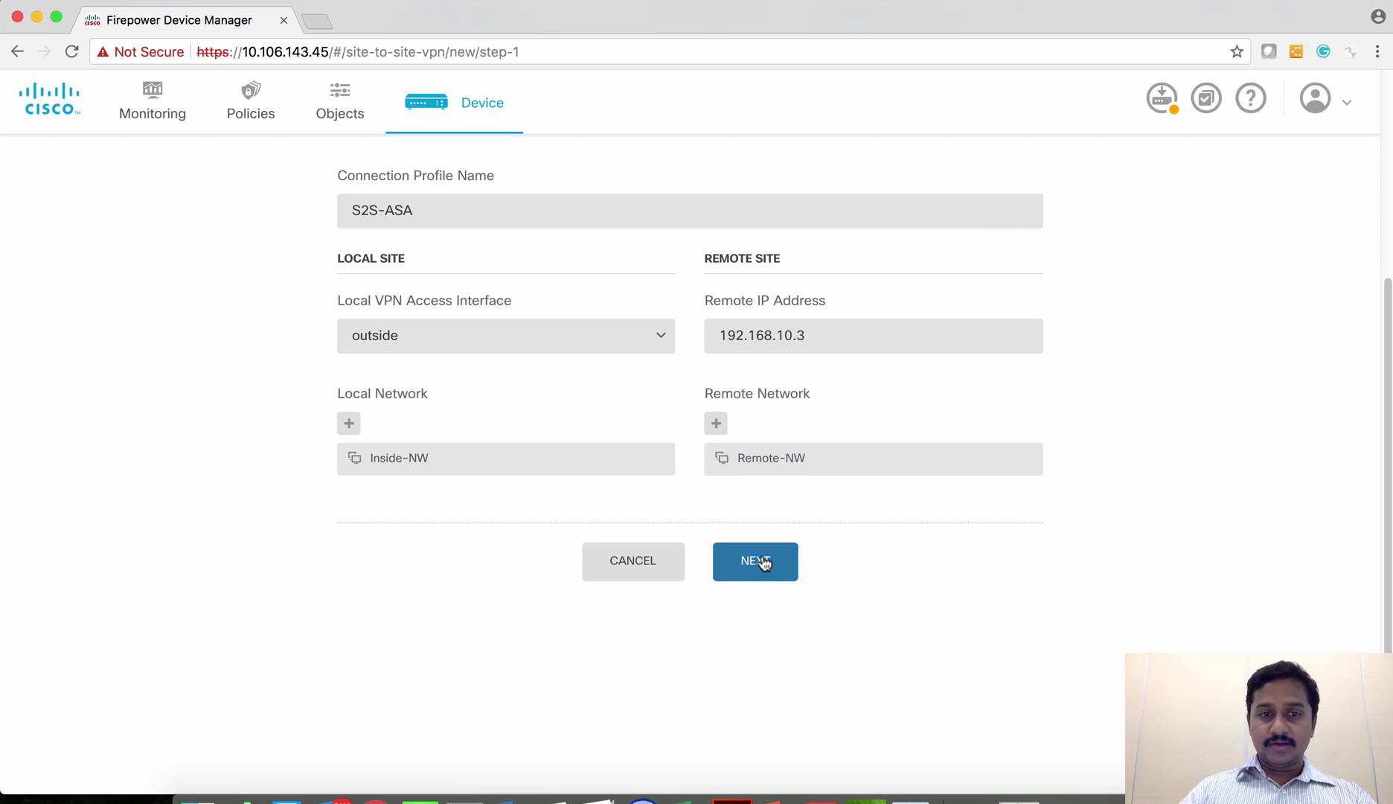
pyautogui.scroll(3, 766, 566)
pyautogui.scroll(2, 774, 568)
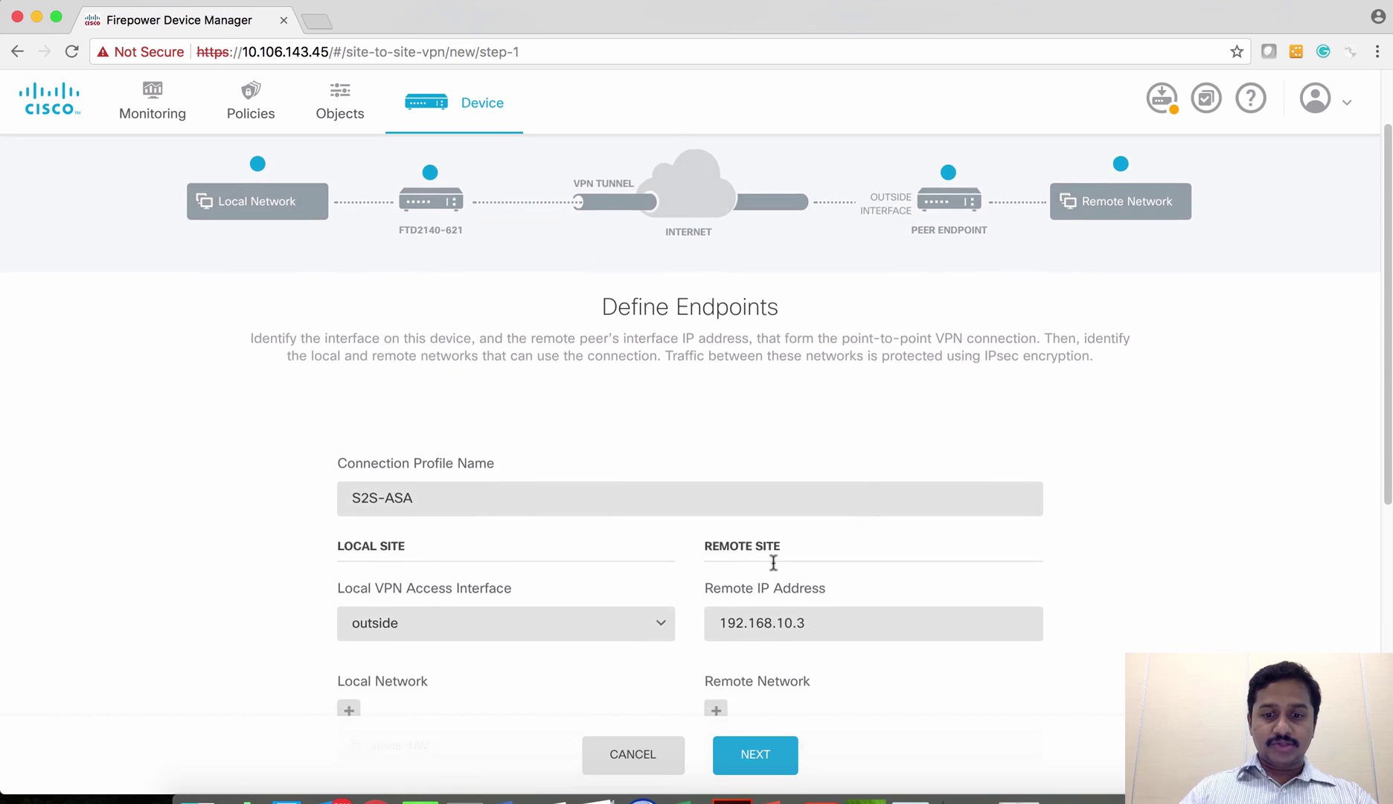
pyautogui.scroll(-2, 774, 564)
pyautogui.click(750, 754)
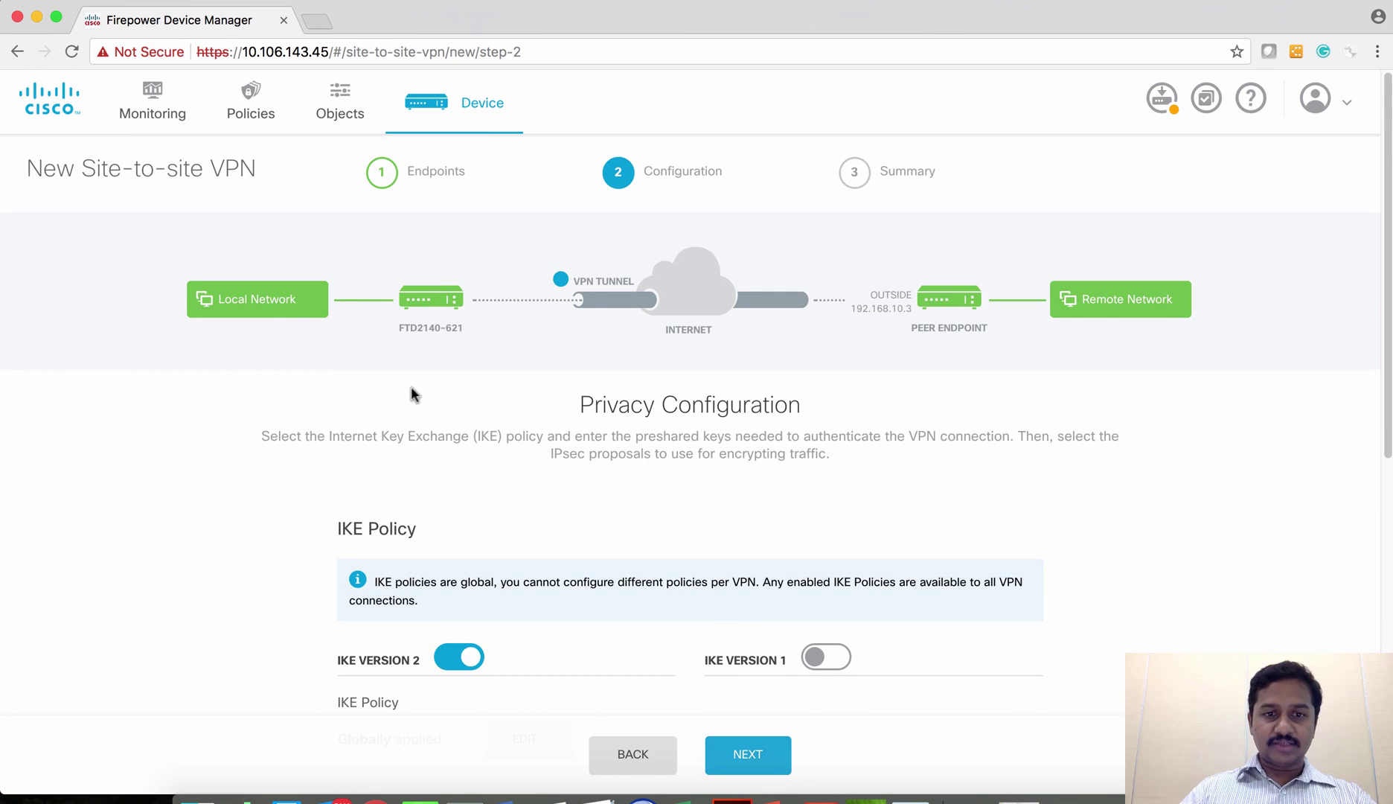
pyautogui.moveTo(262, 298)
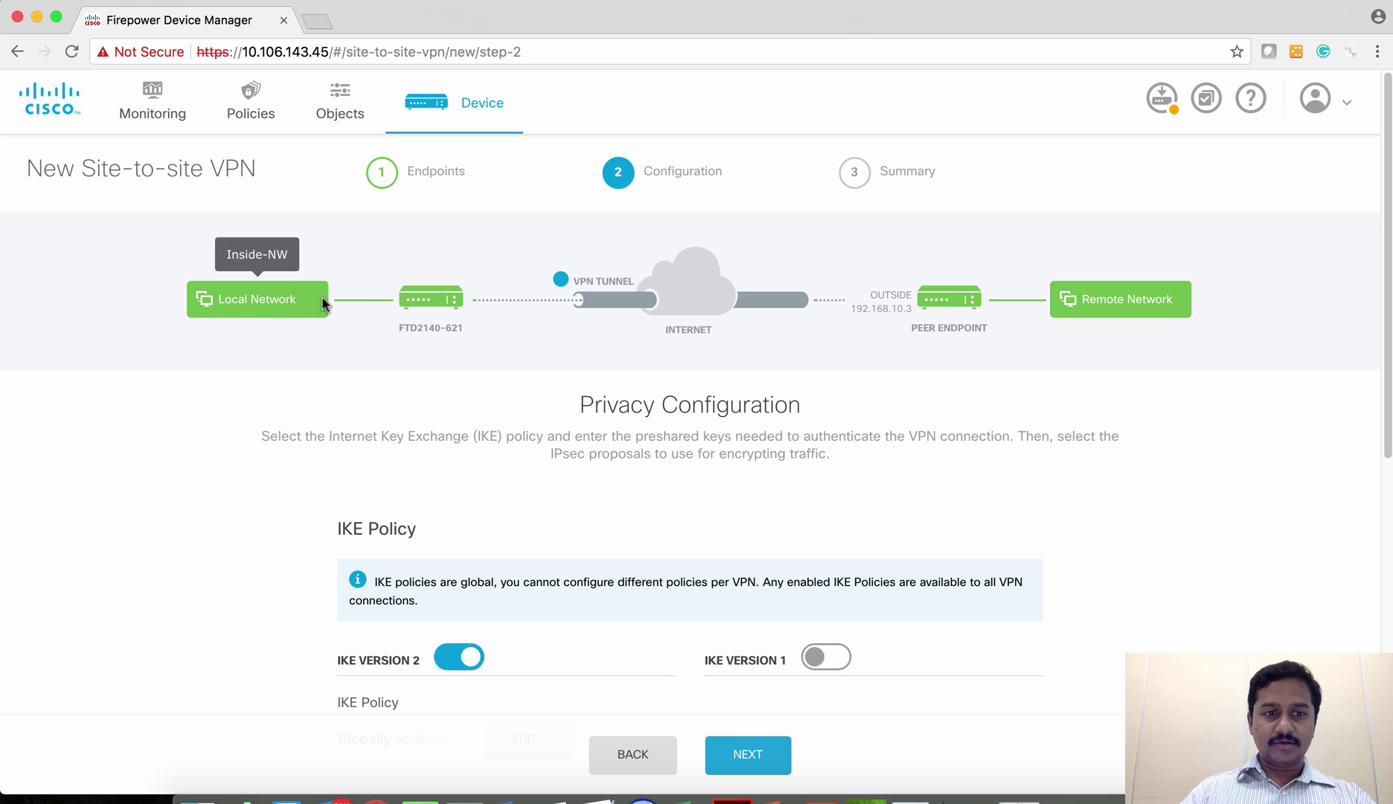
pyautogui.moveTo(437, 313)
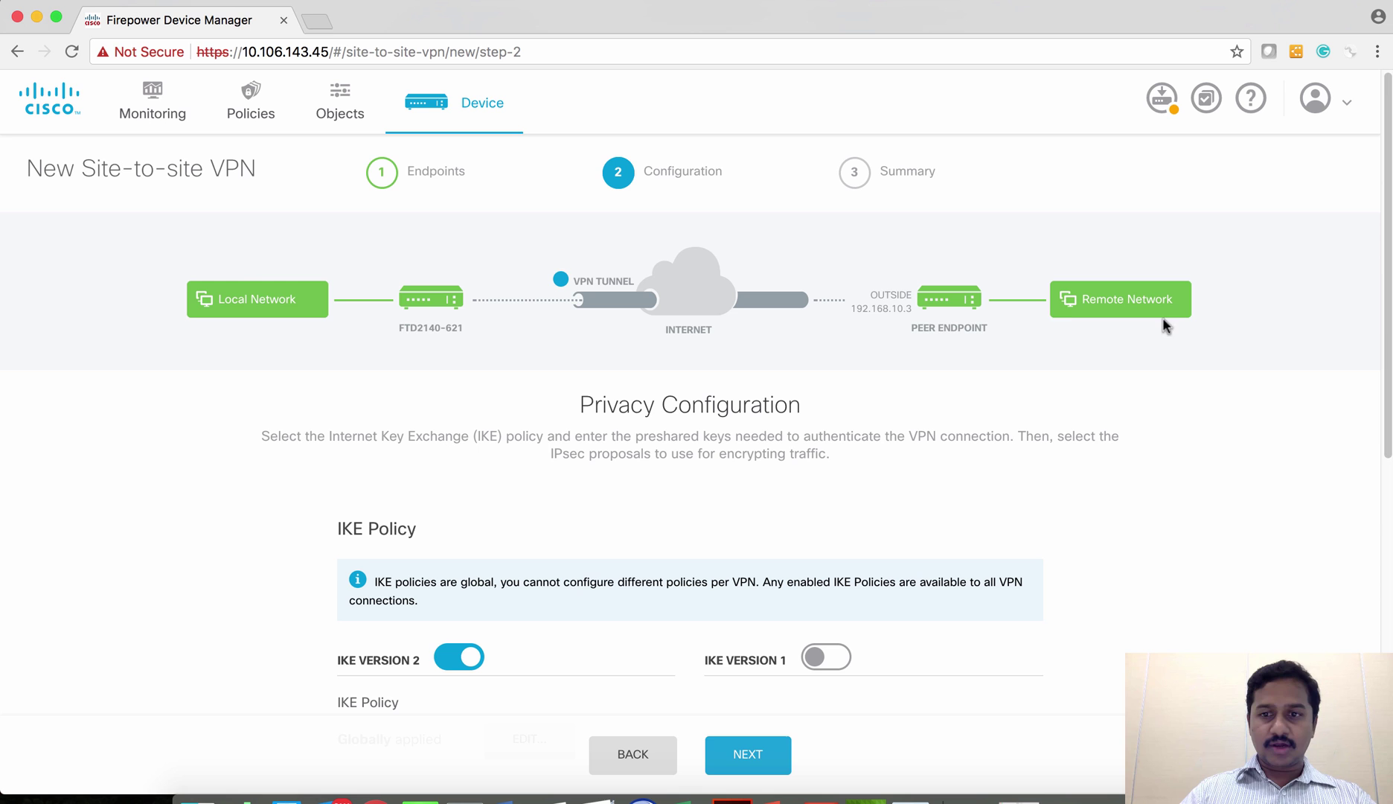
pyautogui.moveTo(1124, 320)
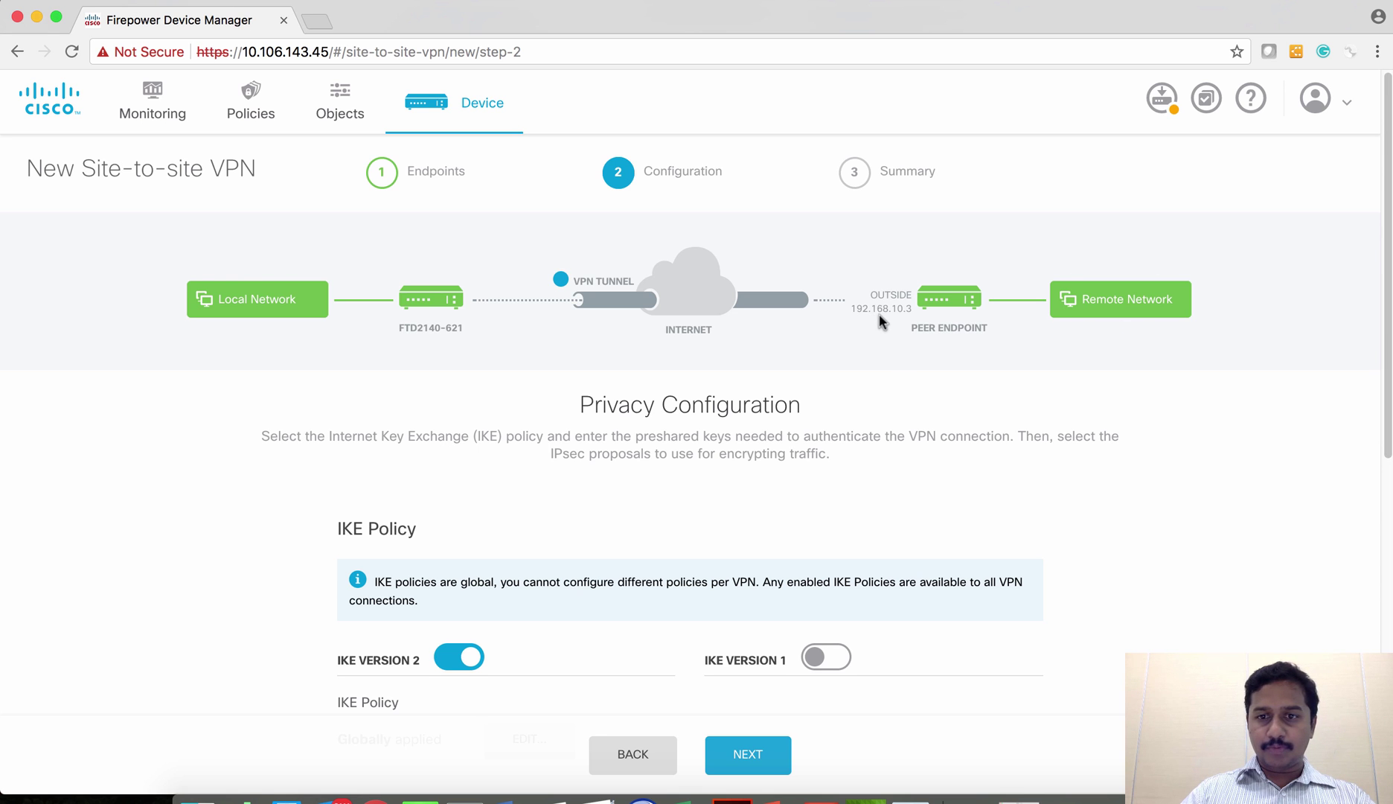
pyautogui.scroll(-3, 824, 459)
pyautogui.scroll(-1, 826, 517)
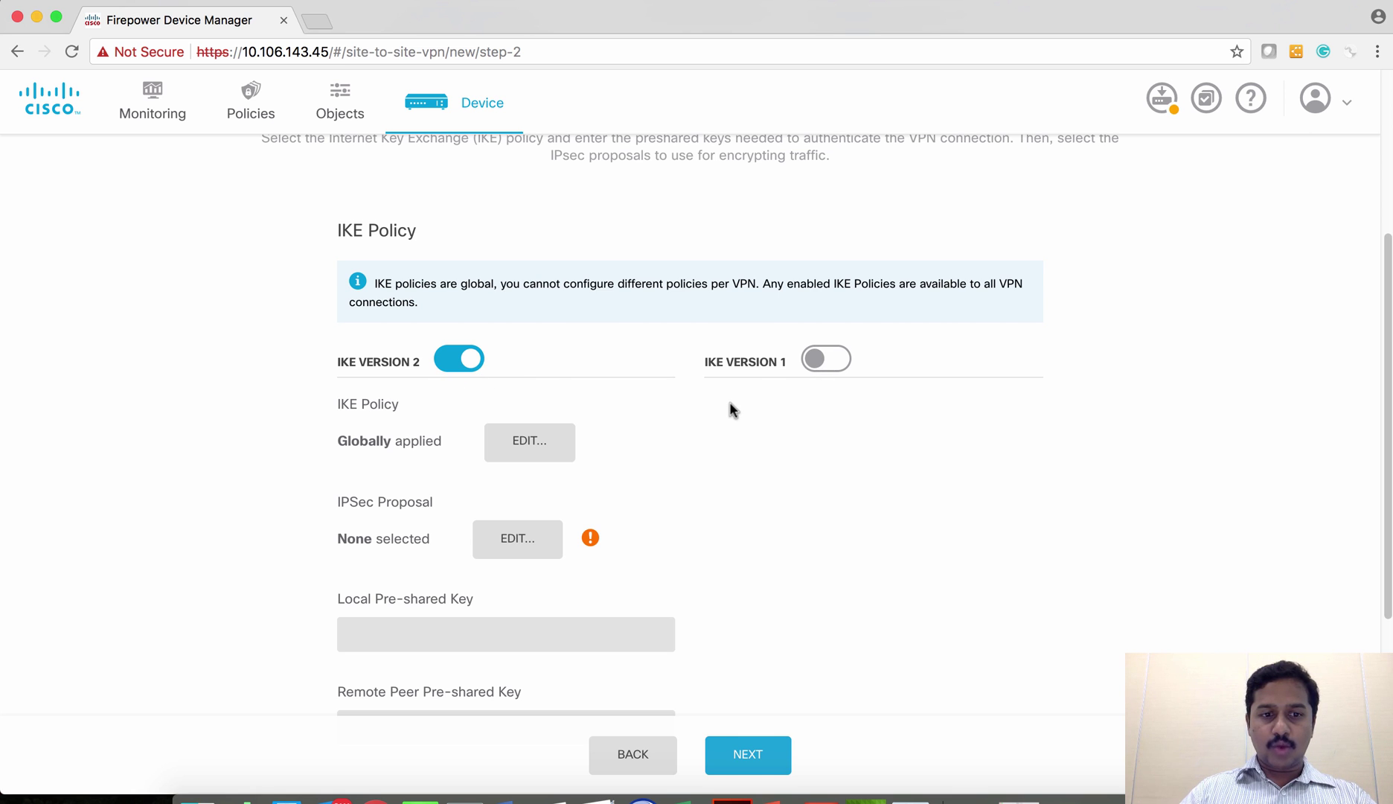
# - Keep the AES-GCM-NULL-SHA IKEv2 policy enabled
pyautogui.scroll(-1, 537, 395)
pyautogui.click(529, 402)
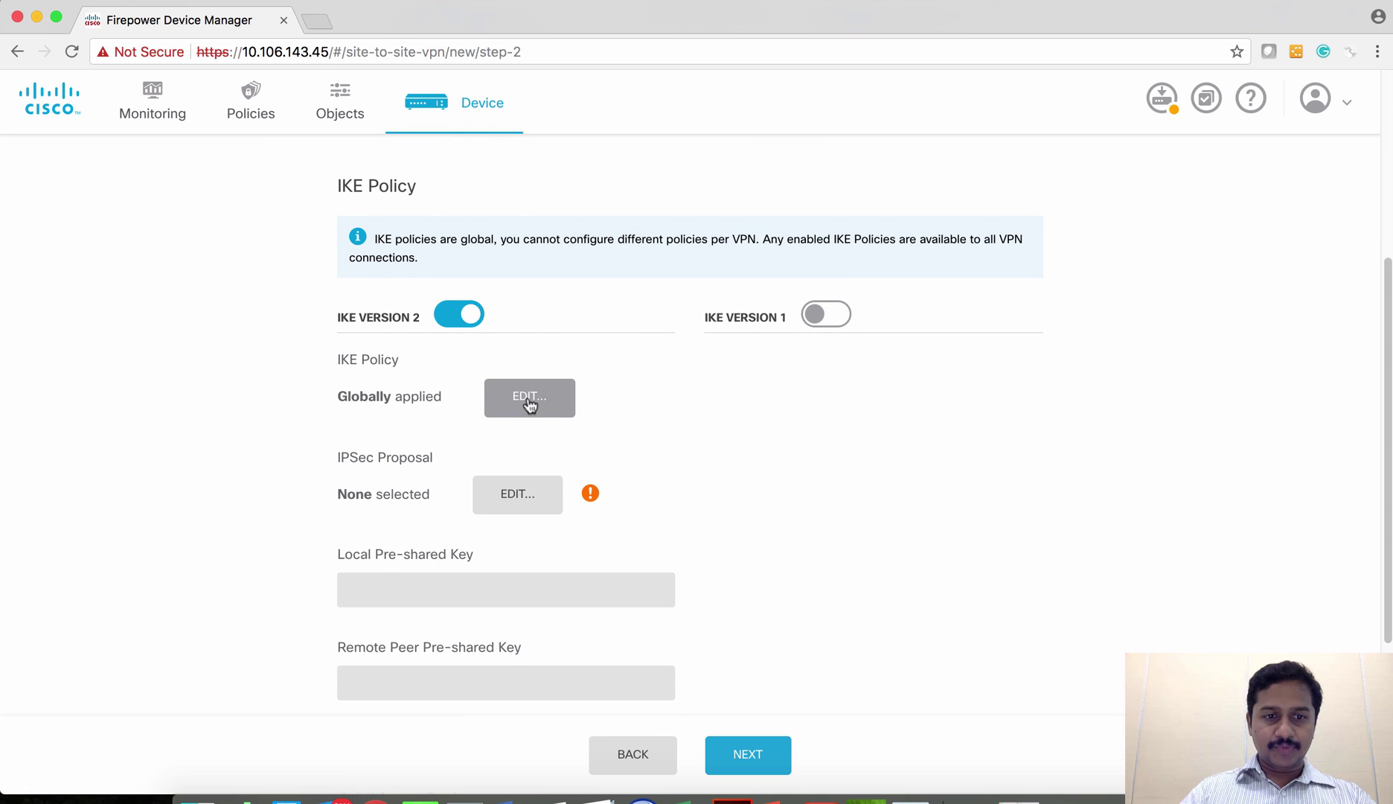
pyautogui.scroll(-1, 529, 404)
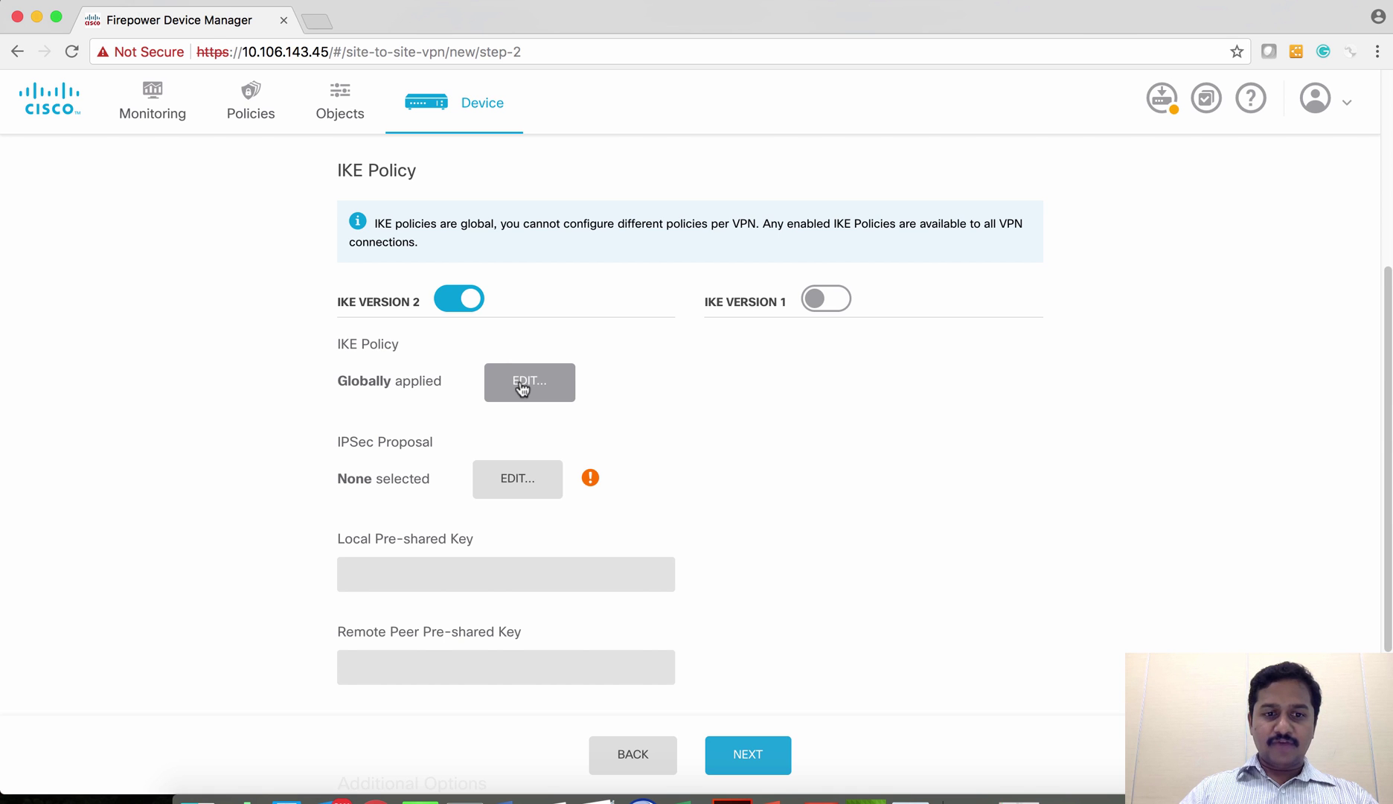
pyautogui.click(523, 387)
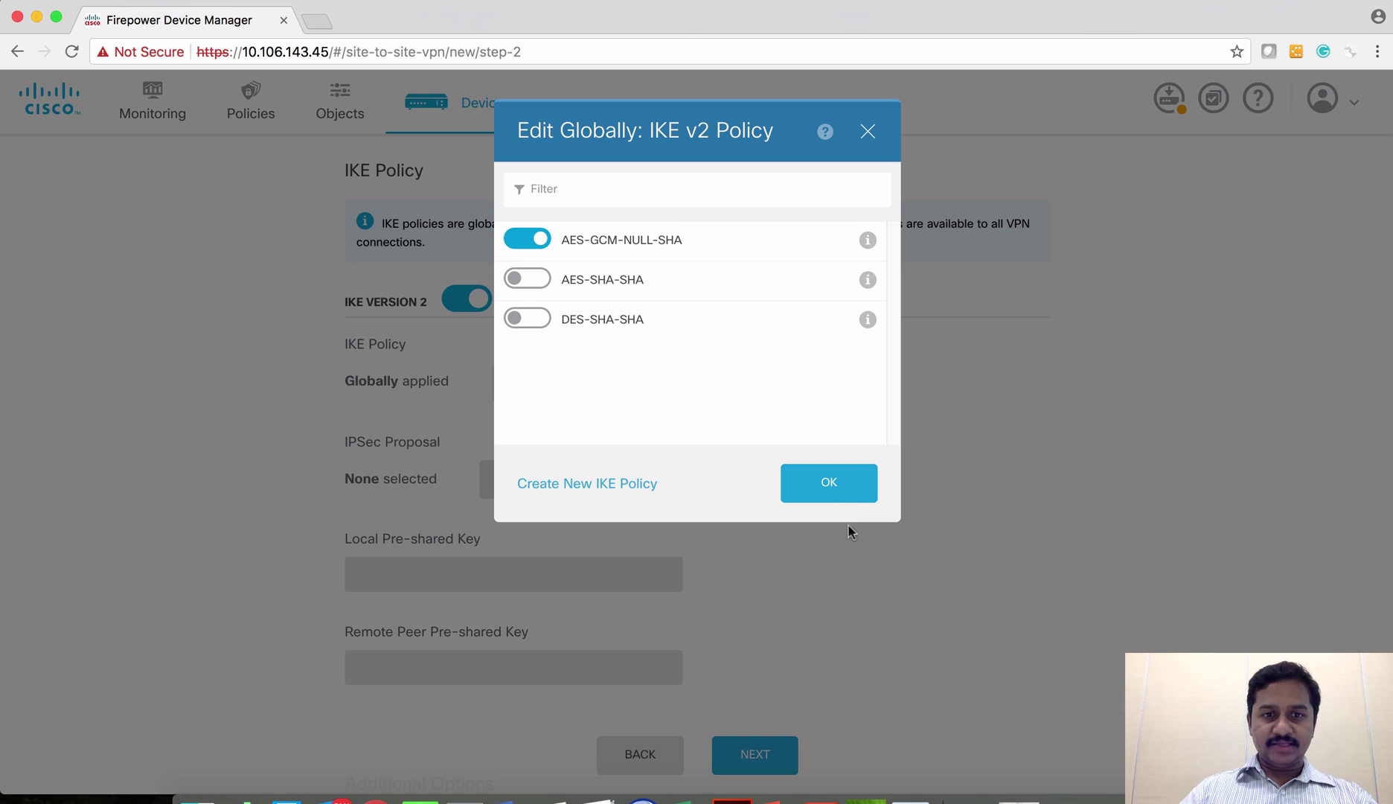
pyautogui.click(826, 490)
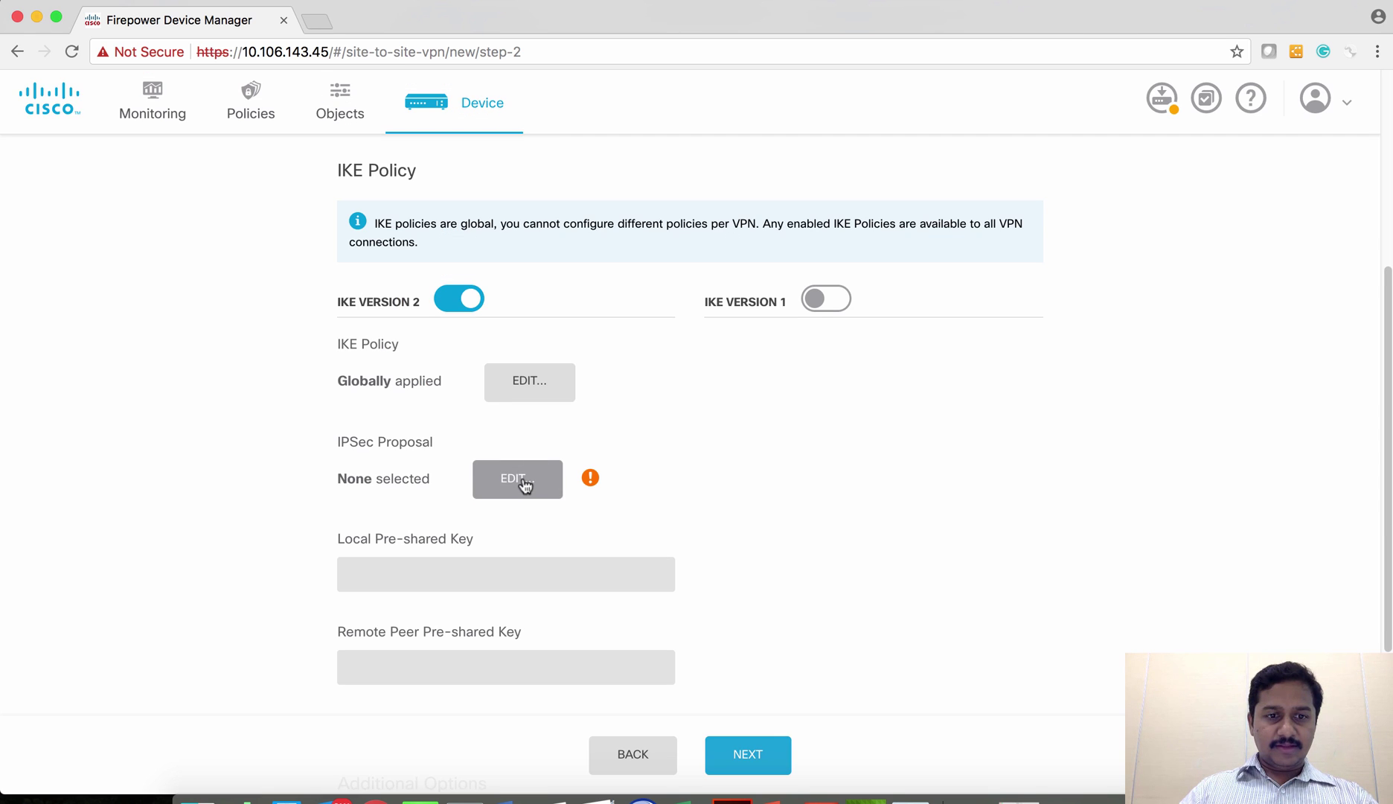
# - Choose AES-GCM as the IPsec proposal
pyautogui.click(525, 485)
pyautogui.click(527, 201)
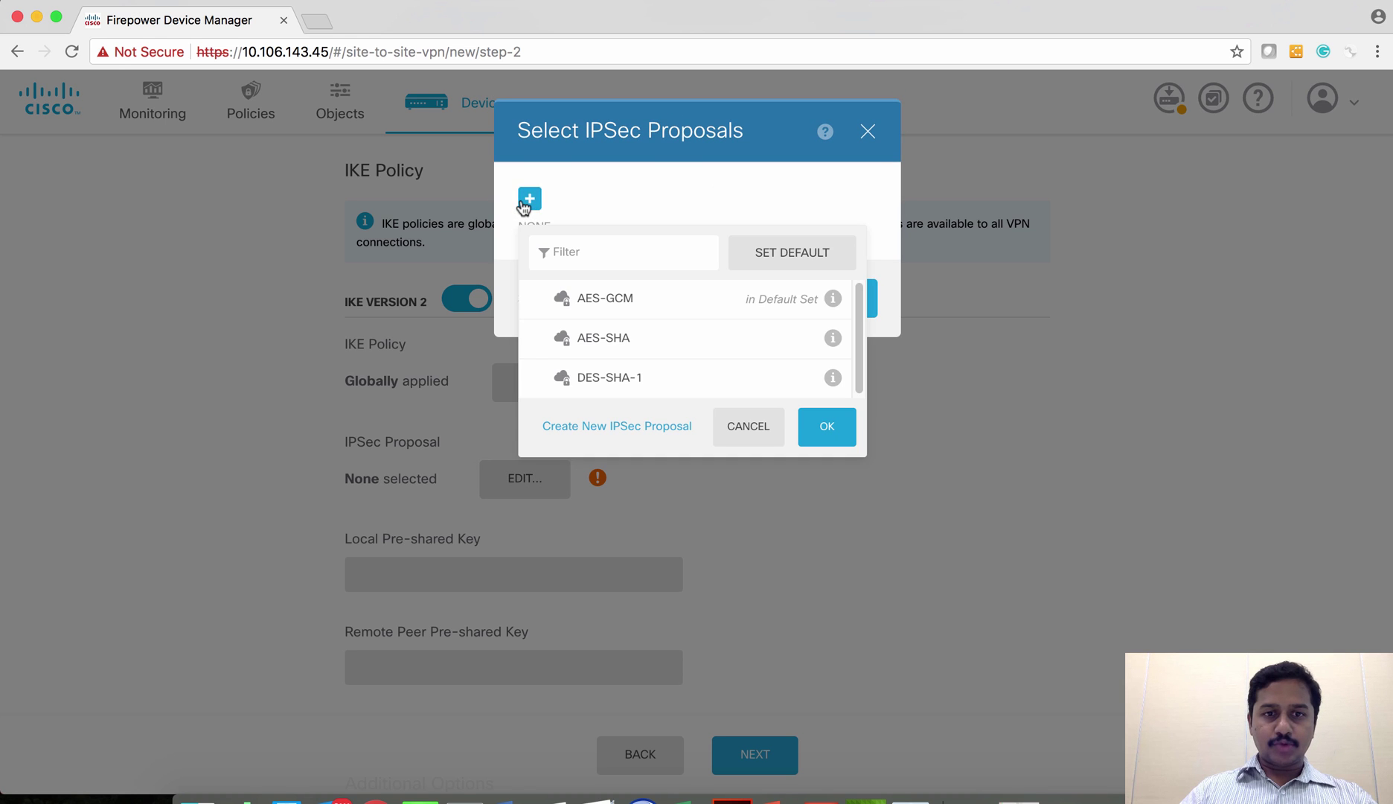
pyautogui.click(655, 300)
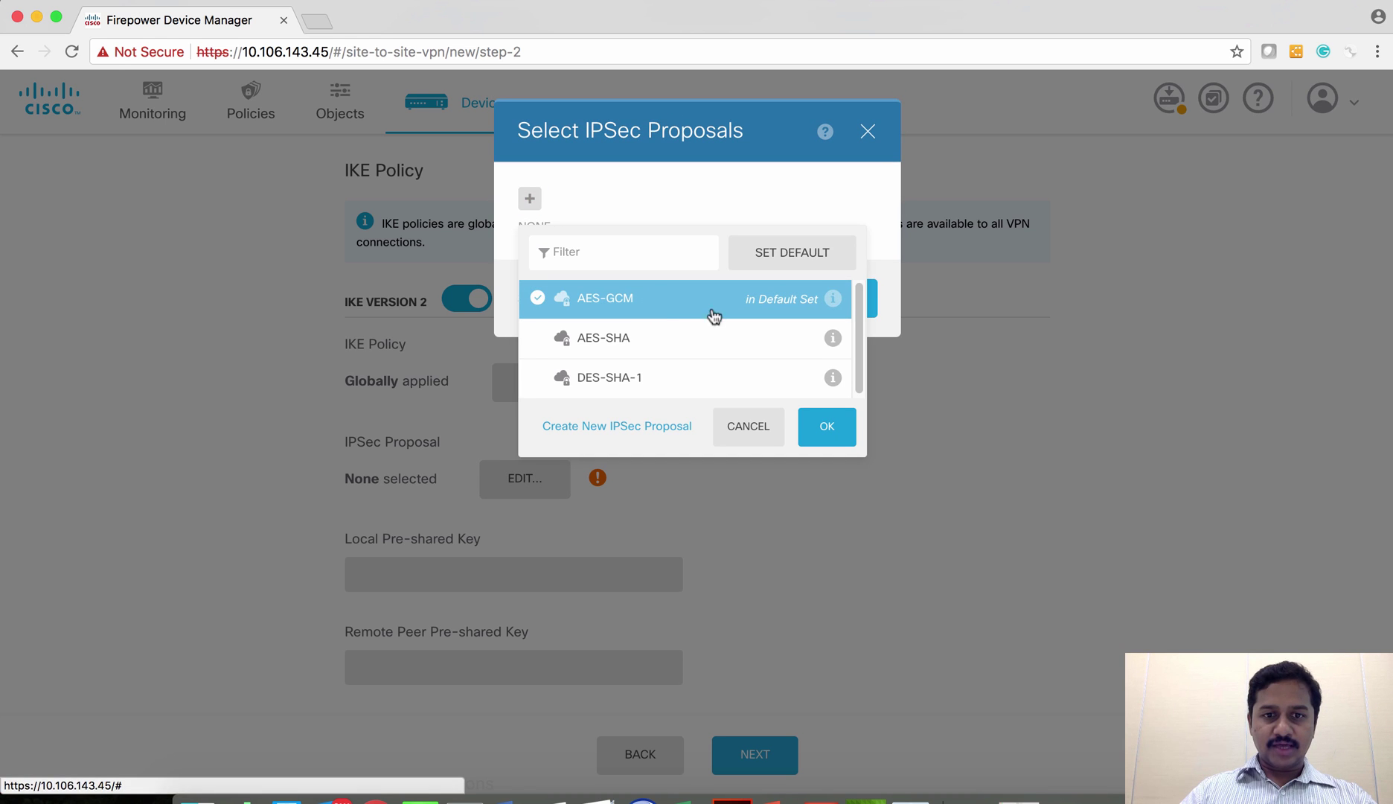
pyautogui.click(822, 427)
pyautogui.click(827, 326)
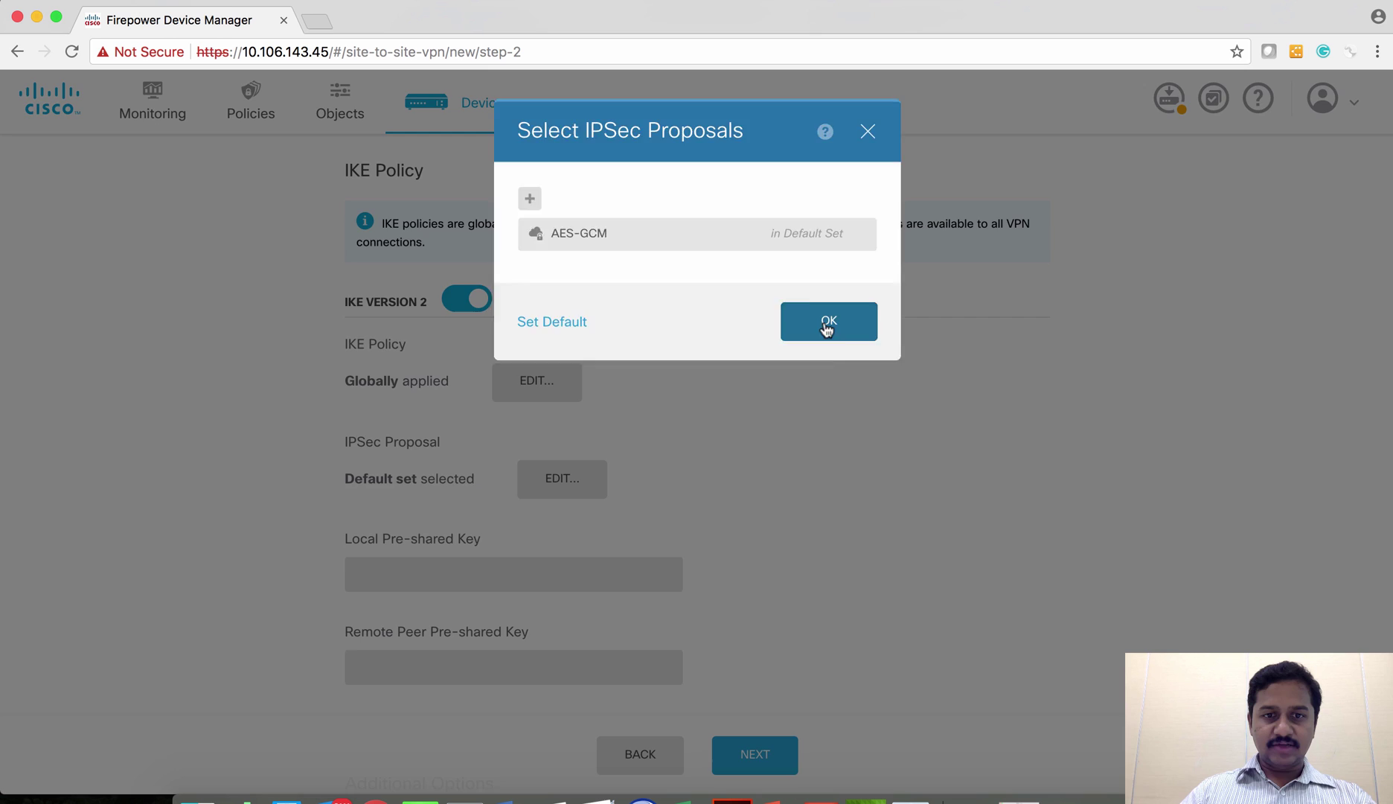
# - Enter the local and remote pre-shared keys
pyautogui.scroll(-3, 700, 558)
pyautogui.click(428, 467)
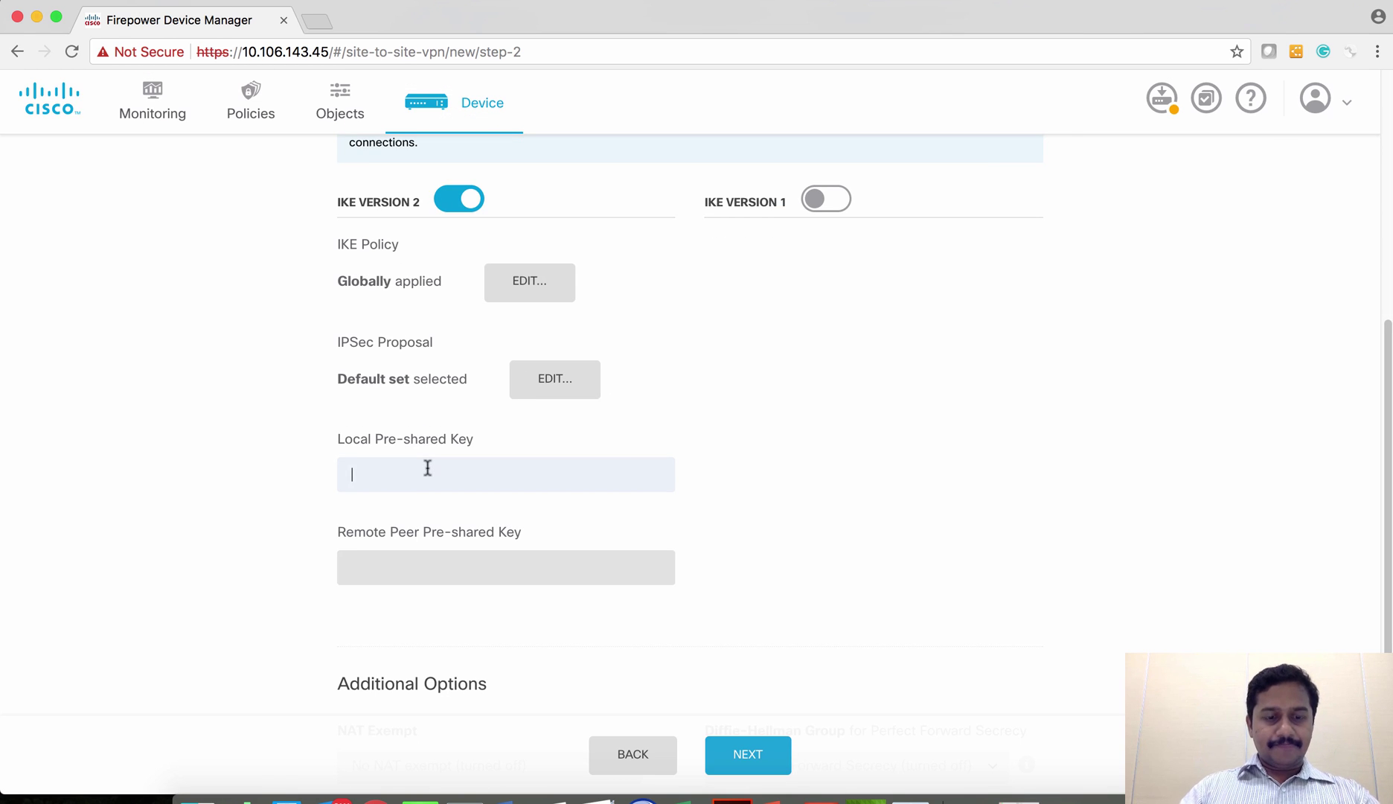
pyautogui.write('c')
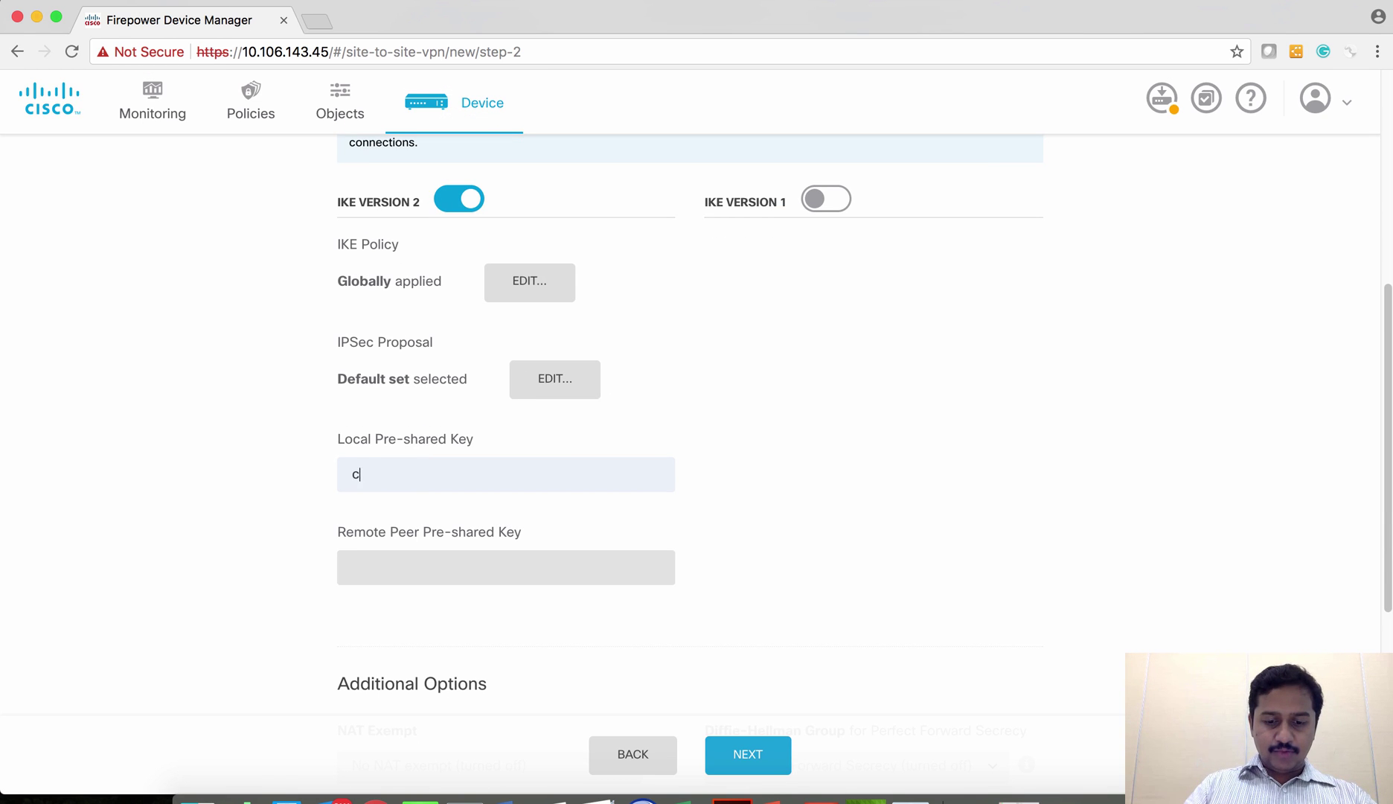
pyautogui.write('isco1234')
pyautogui.press('Tab')
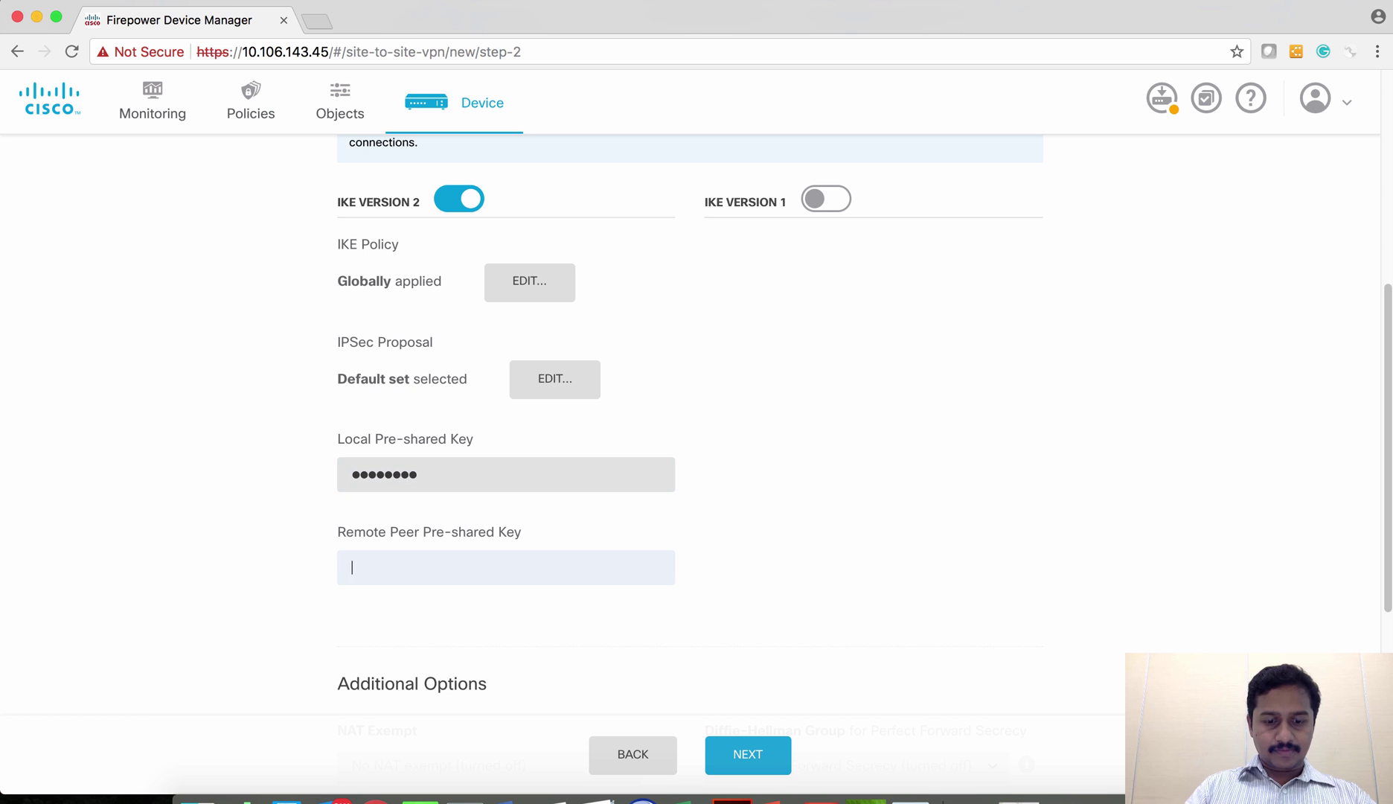
pyautogui.write('cisco123')
pyautogui.scroll(-4, 608, 527)
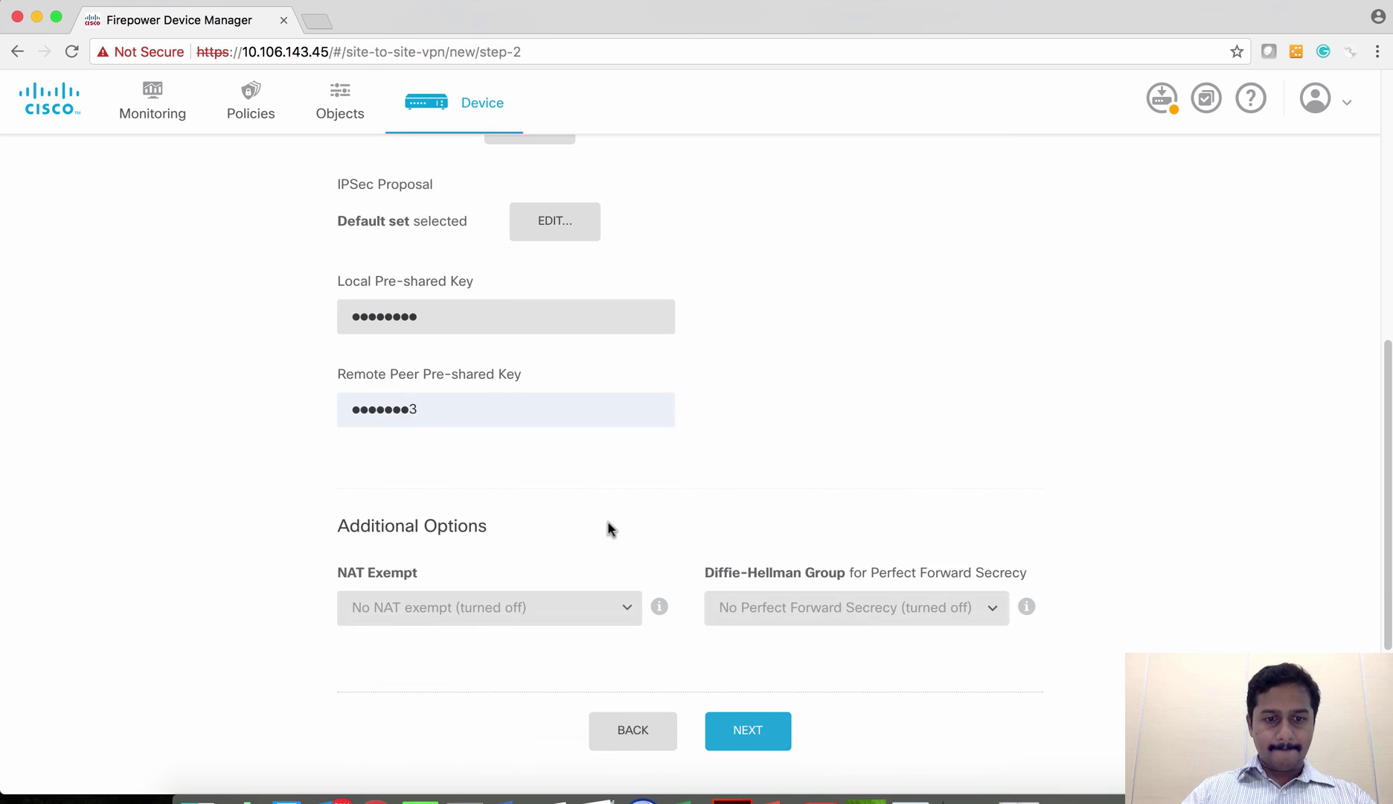
pyautogui.scroll(2, 599, 532)
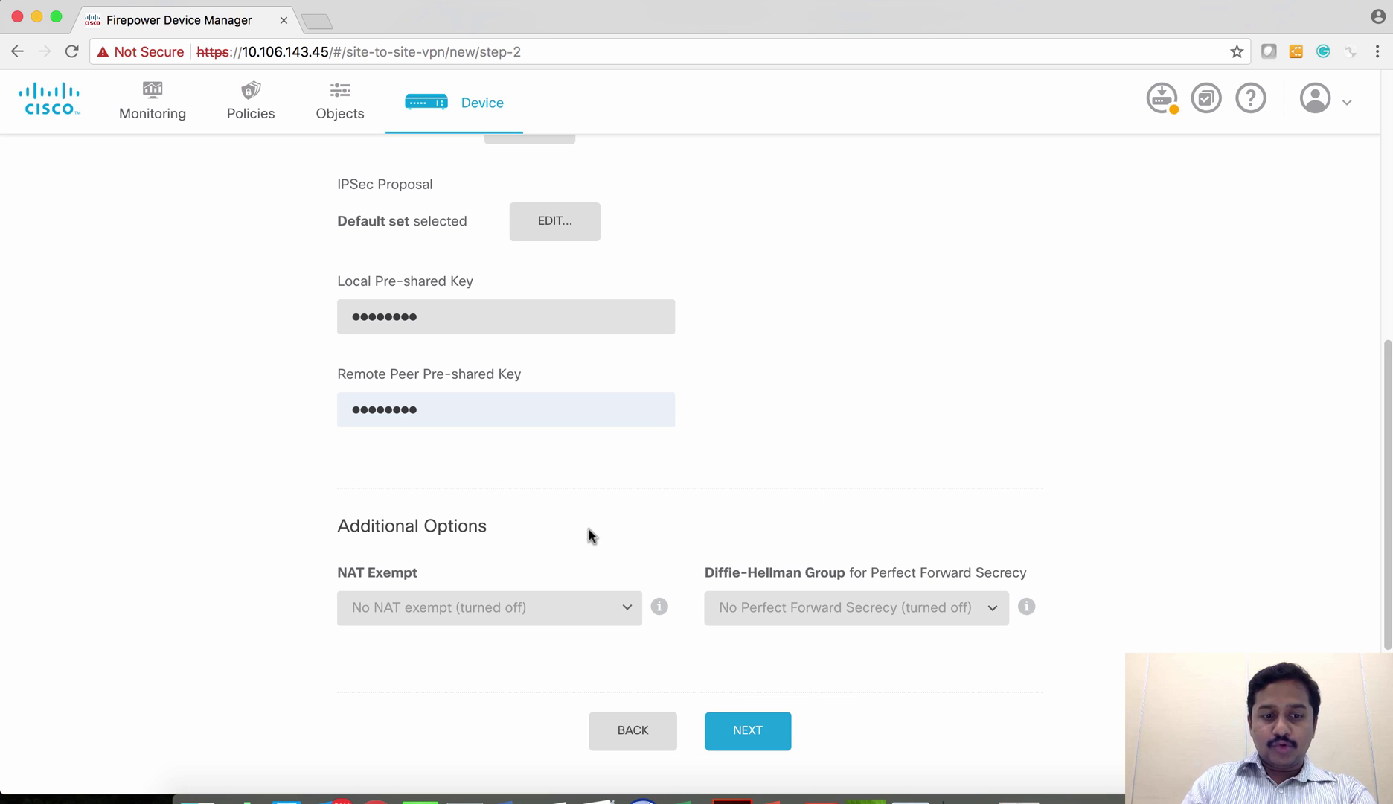
# - Leave NAT exempt turned off and continue to the summary
pyautogui.click(627, 608)
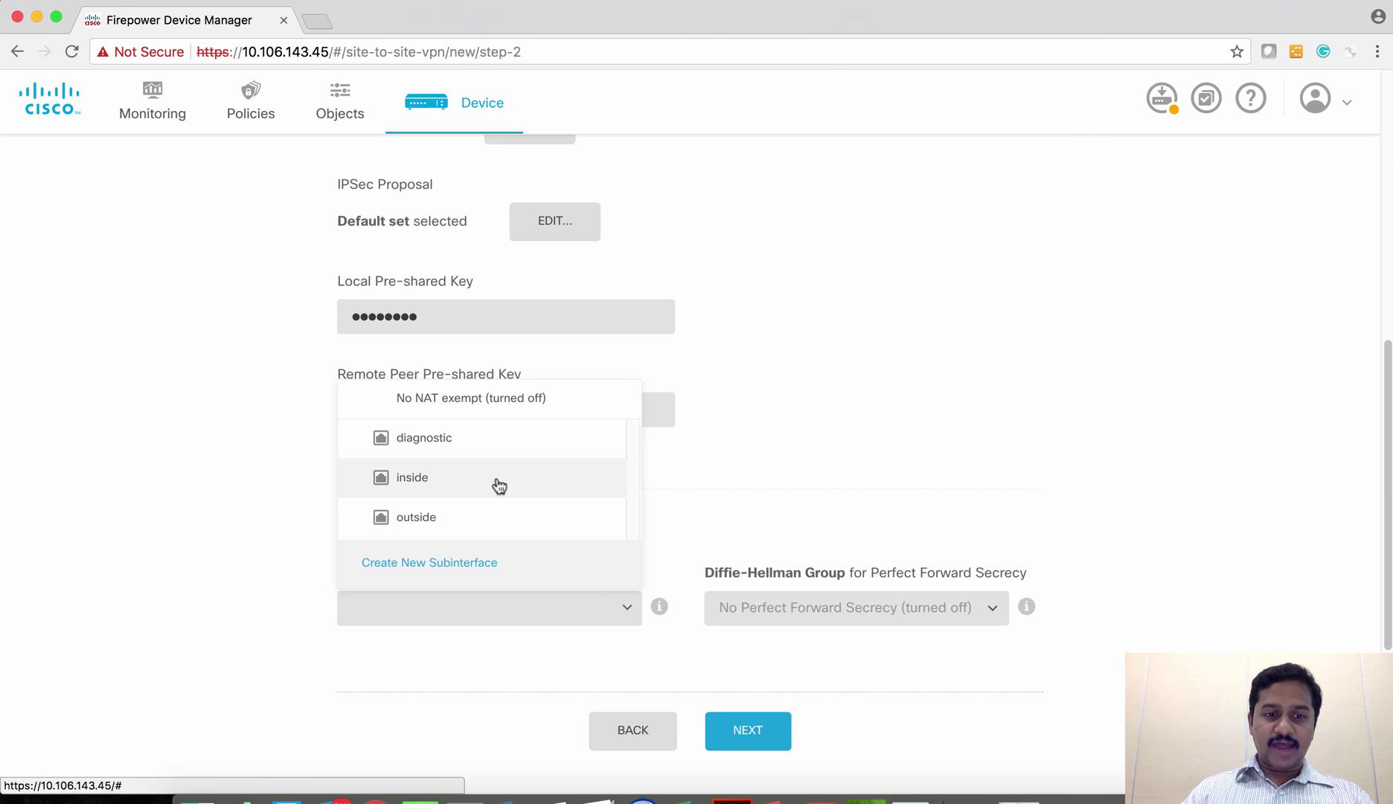
pyautogui.click(717, 492)
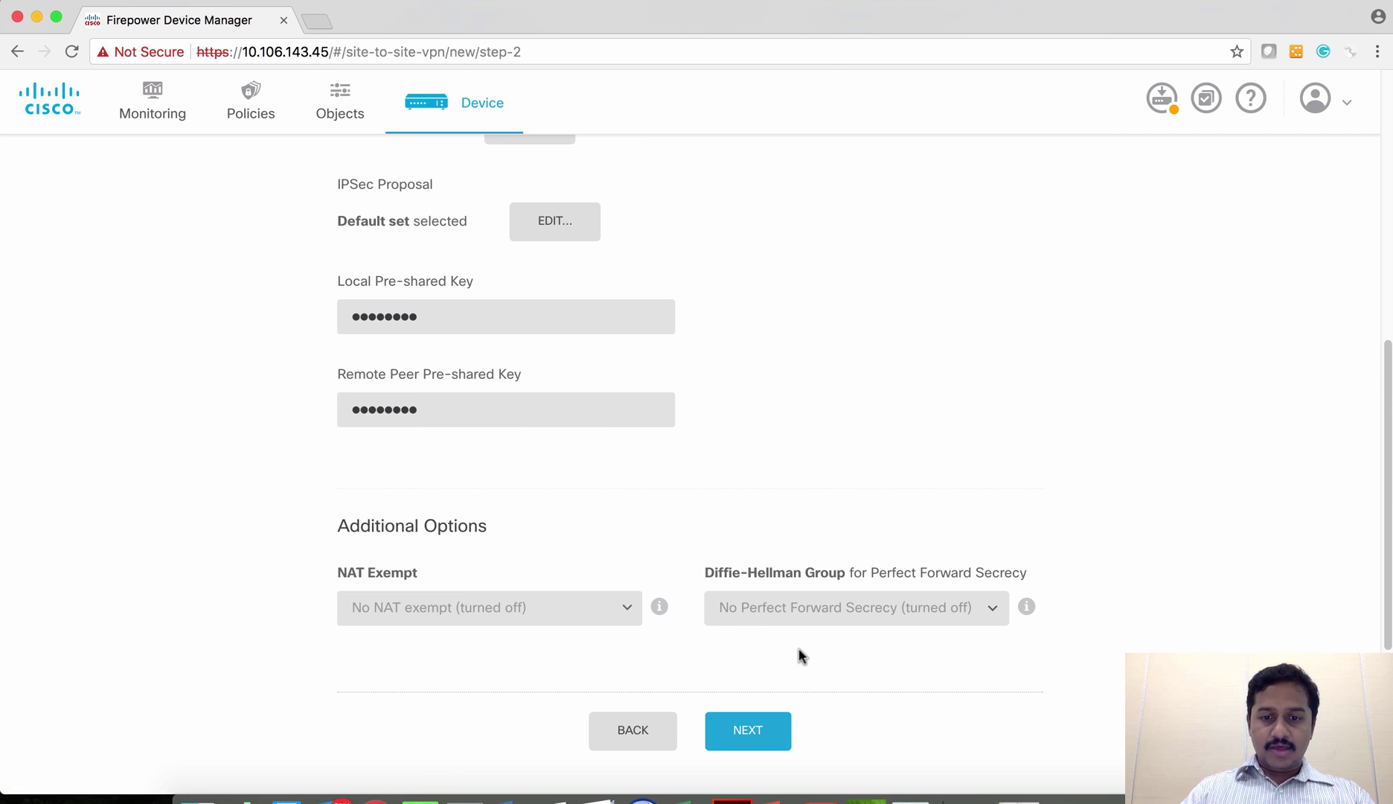
pyautogui.scroll(-2, 799, 655)
pyautogui.click(722, 582)
# - Review the S2S-ASA summary, finish the connection, and view the Access Control policy
pyautogui.scroll(-1, 679, 526)
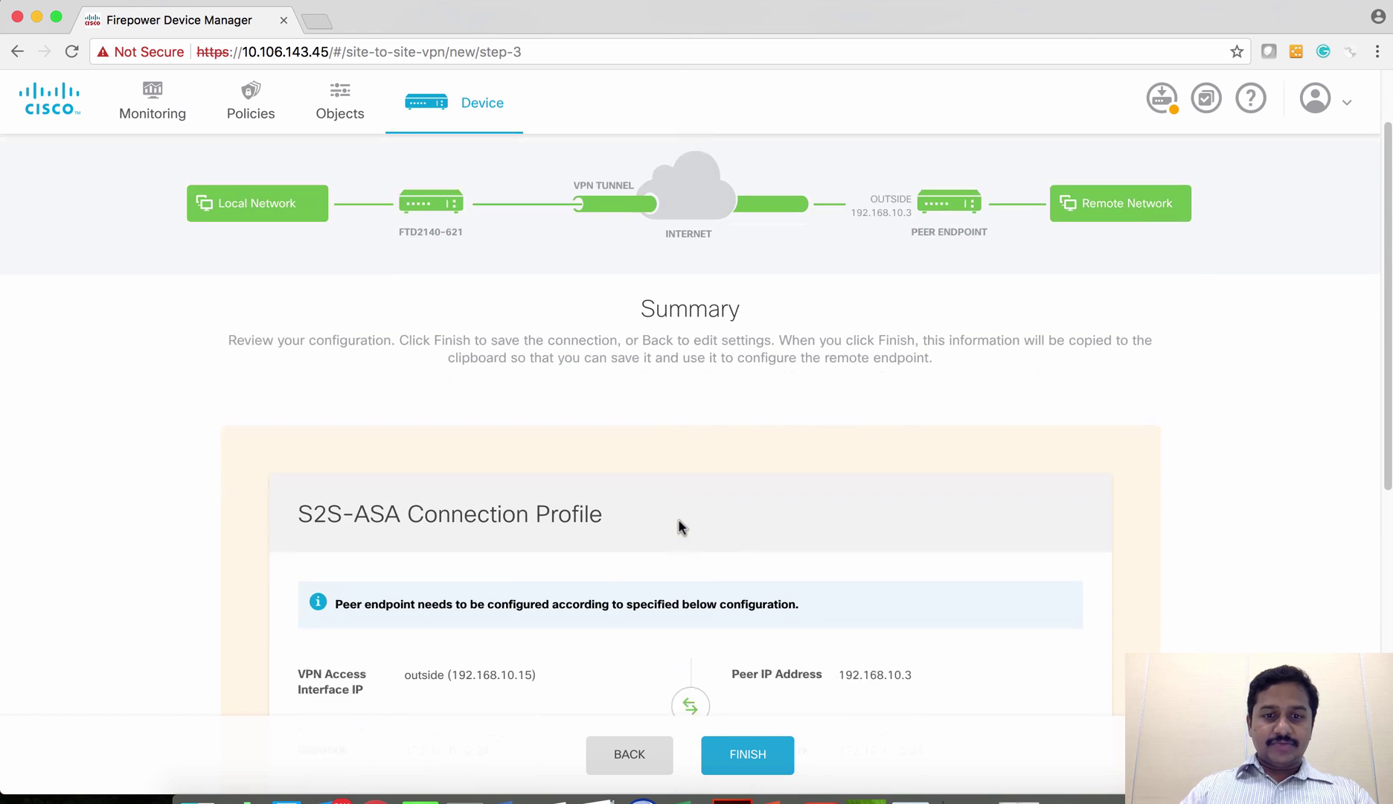
pyautogui.scroll(-6, 680, 527)
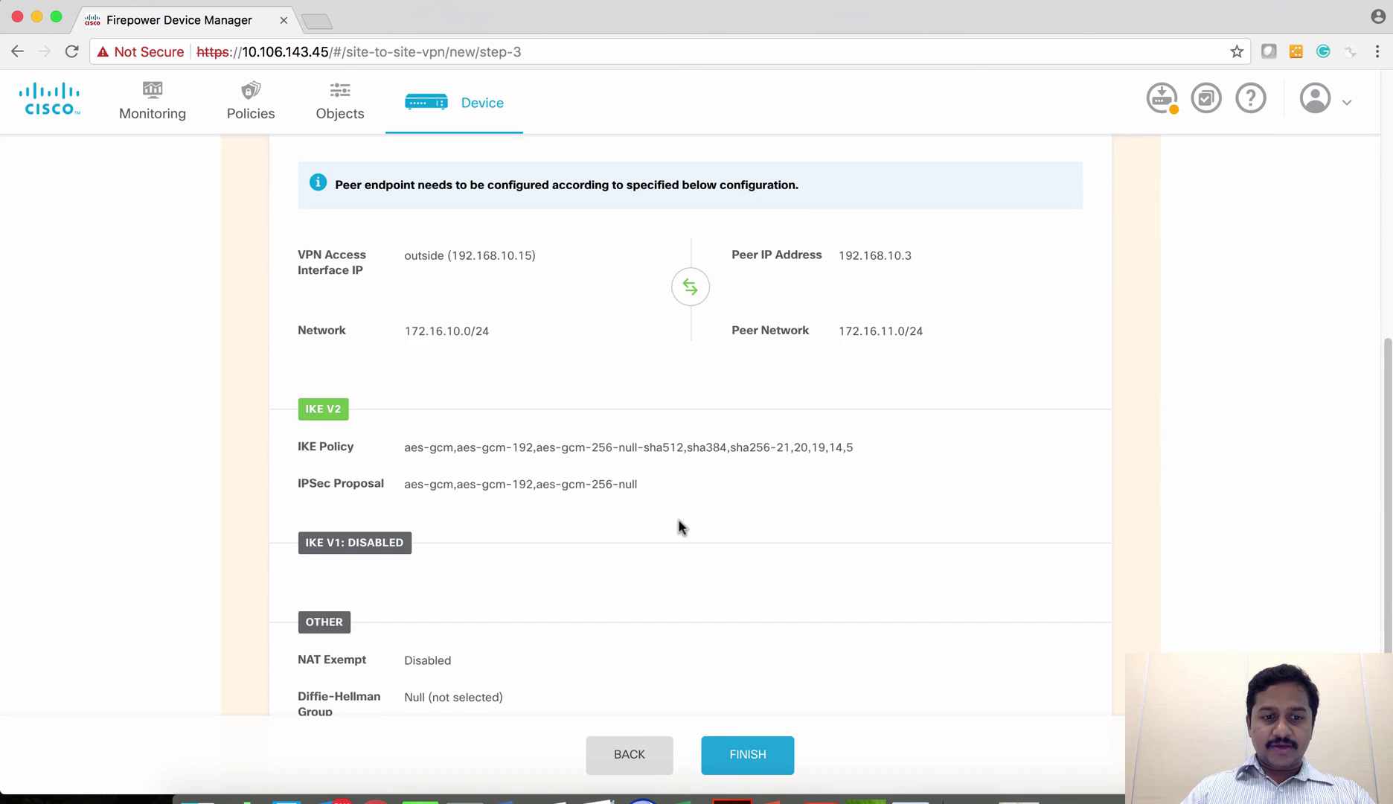
pyautogui.scroll(-2, 678, 524)
pyautogui.scroll(3, 662, 536)
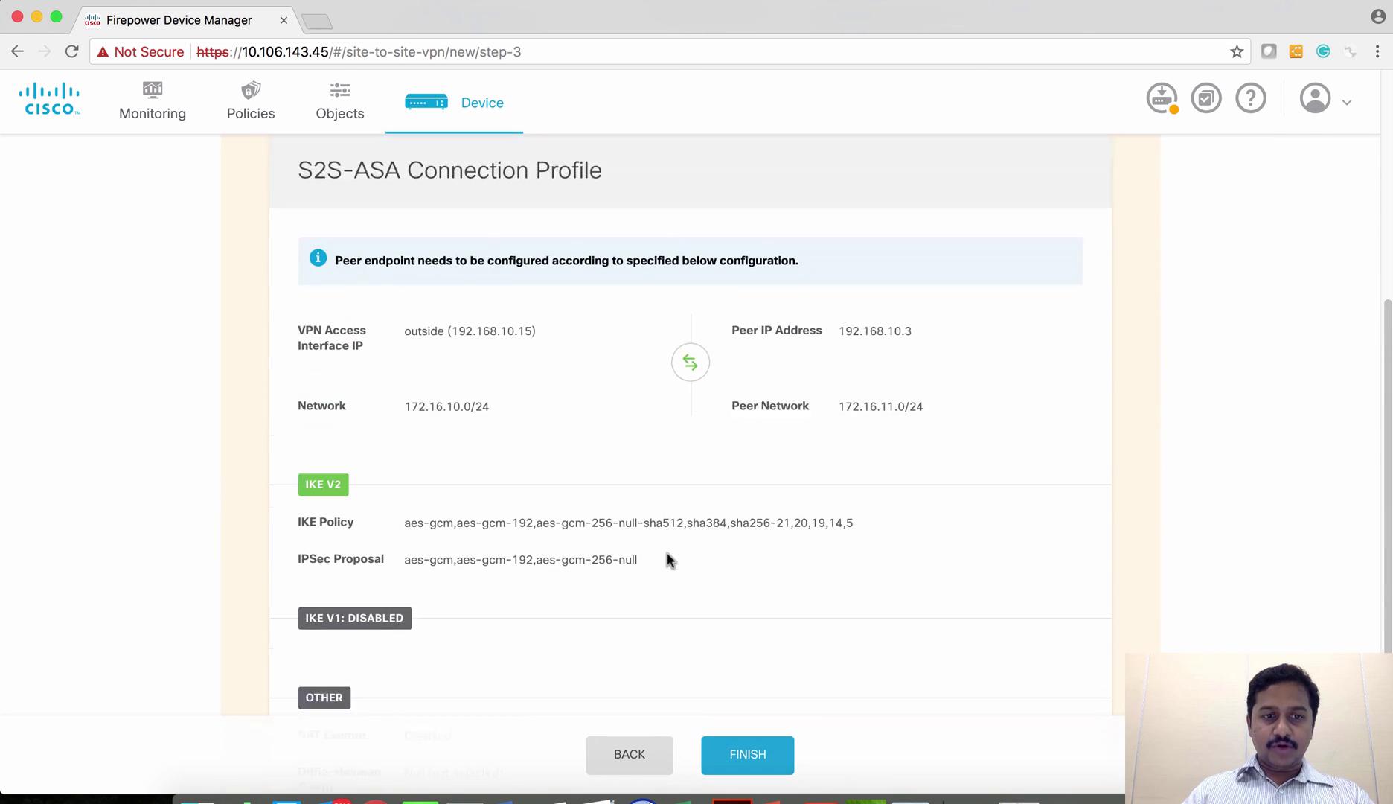
pyautogui.scroll(-3, 668, 560)
pyautogui.click(748, 753)
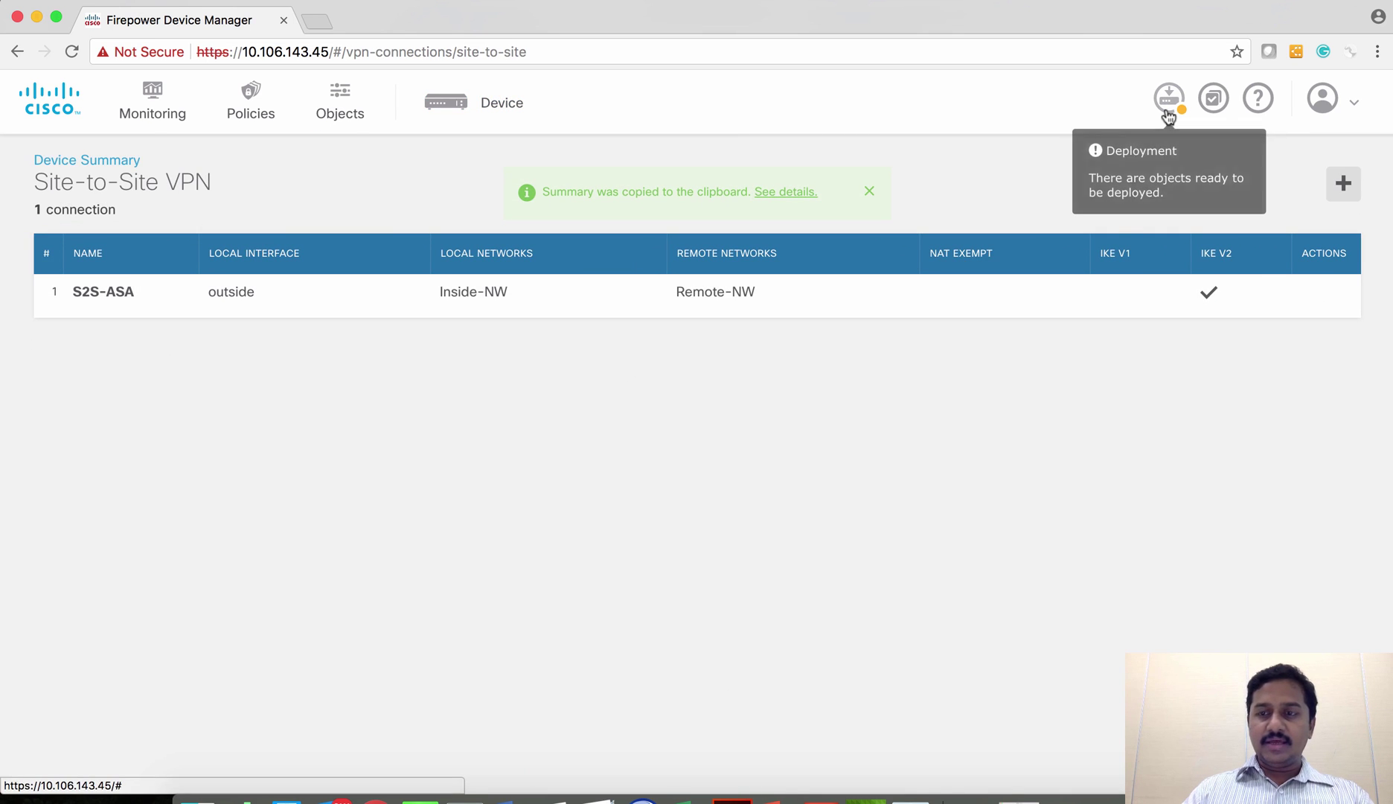
pyautogui.click(253, 105)
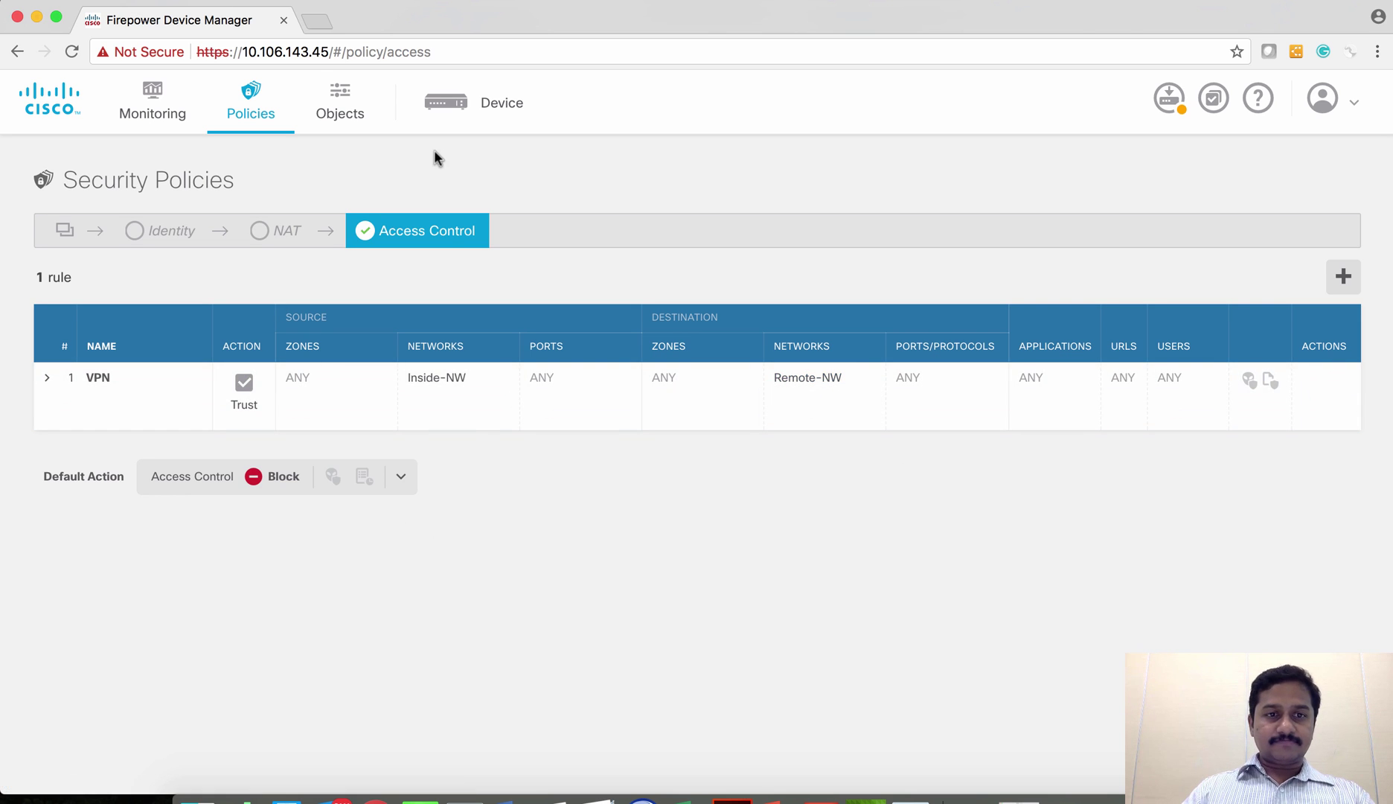
# - Deploy the pending VPN changes, then switch to the ASA telnet session in Terminal
pyautogui.click(1170, 99)
pyautogui.click(294, 285)
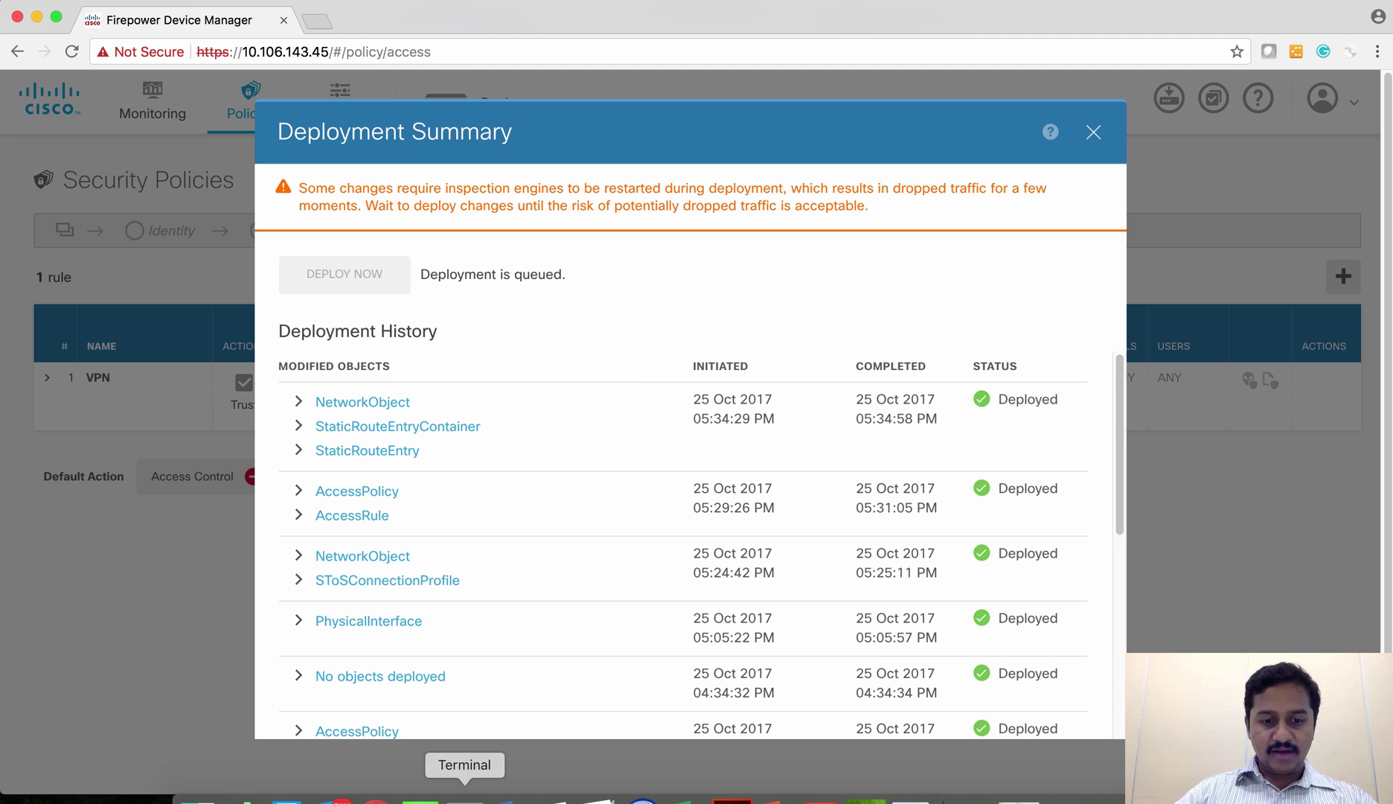
pyautogui.click(464, 795)
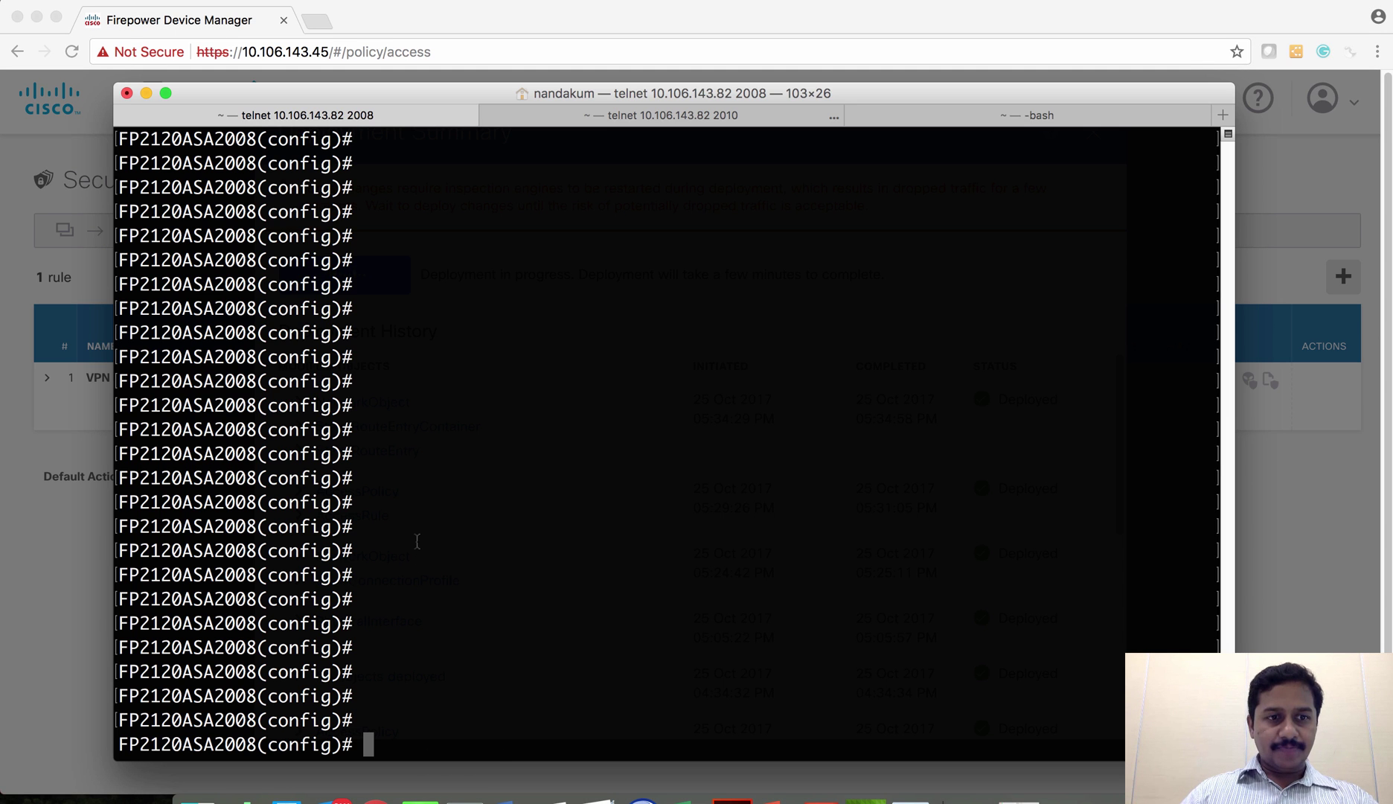
# - Paste the access-list VPN_ACL line from the notes into the ASA session
pyautogui.click(421, 797)
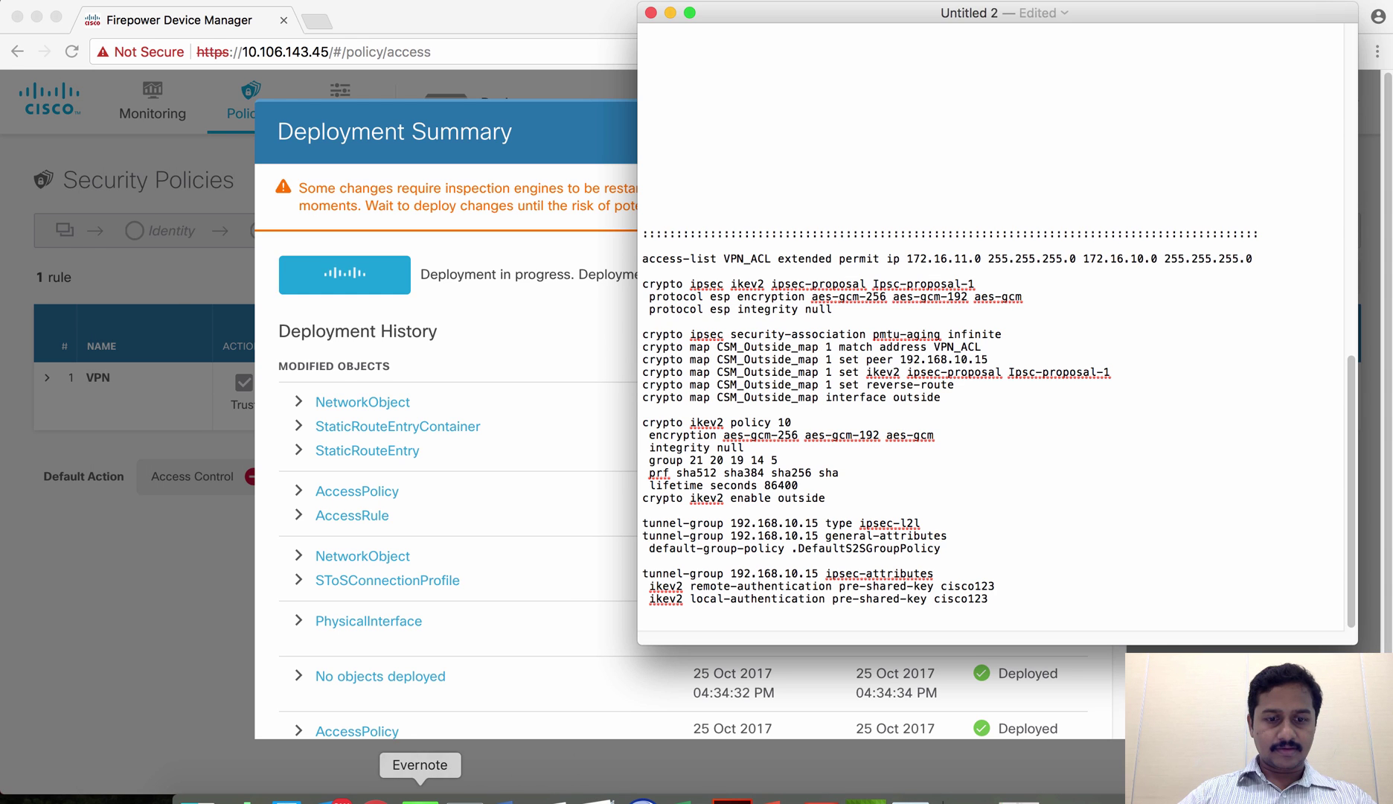
pyautogui.click(466, 797)
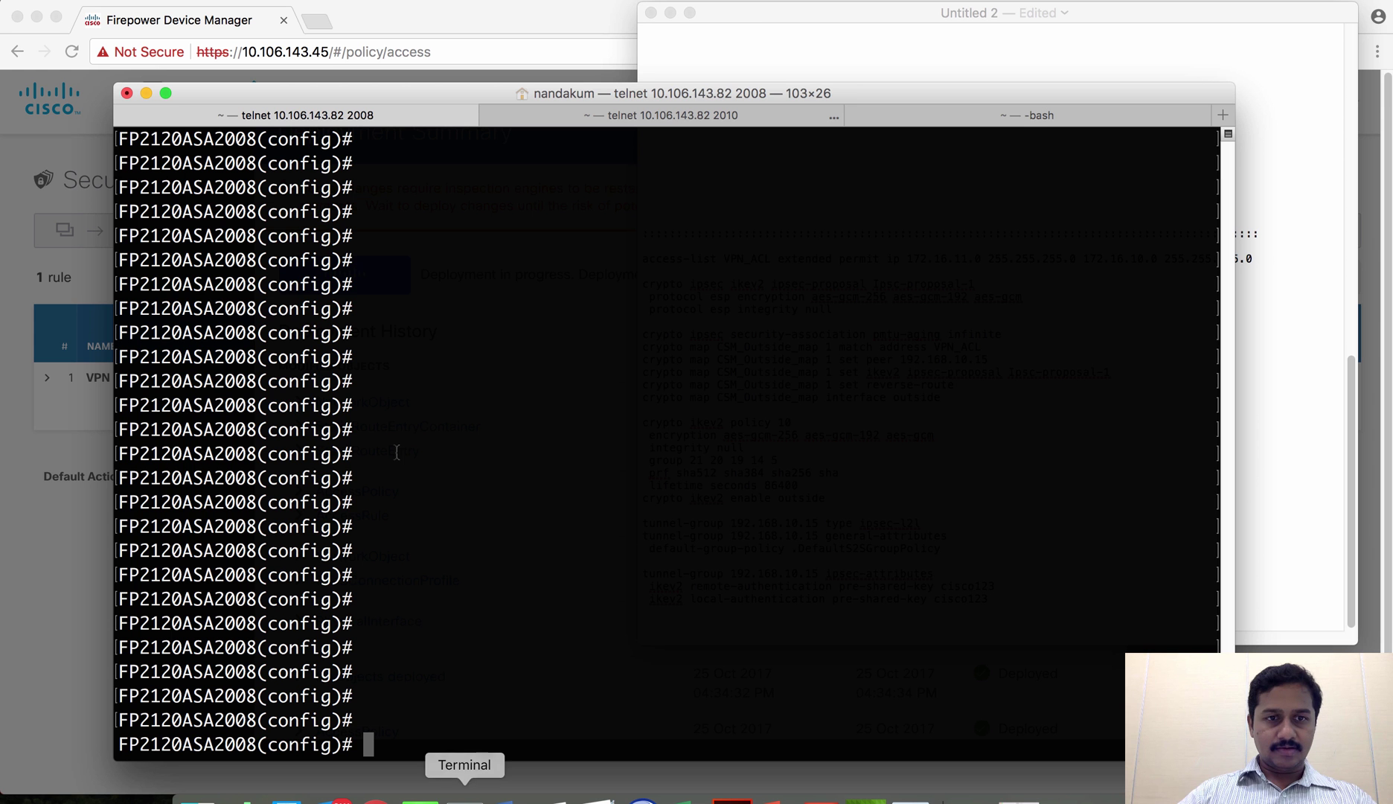
pyautogui.click(773, 7)
pyautogui.tripleClick(697, 260)
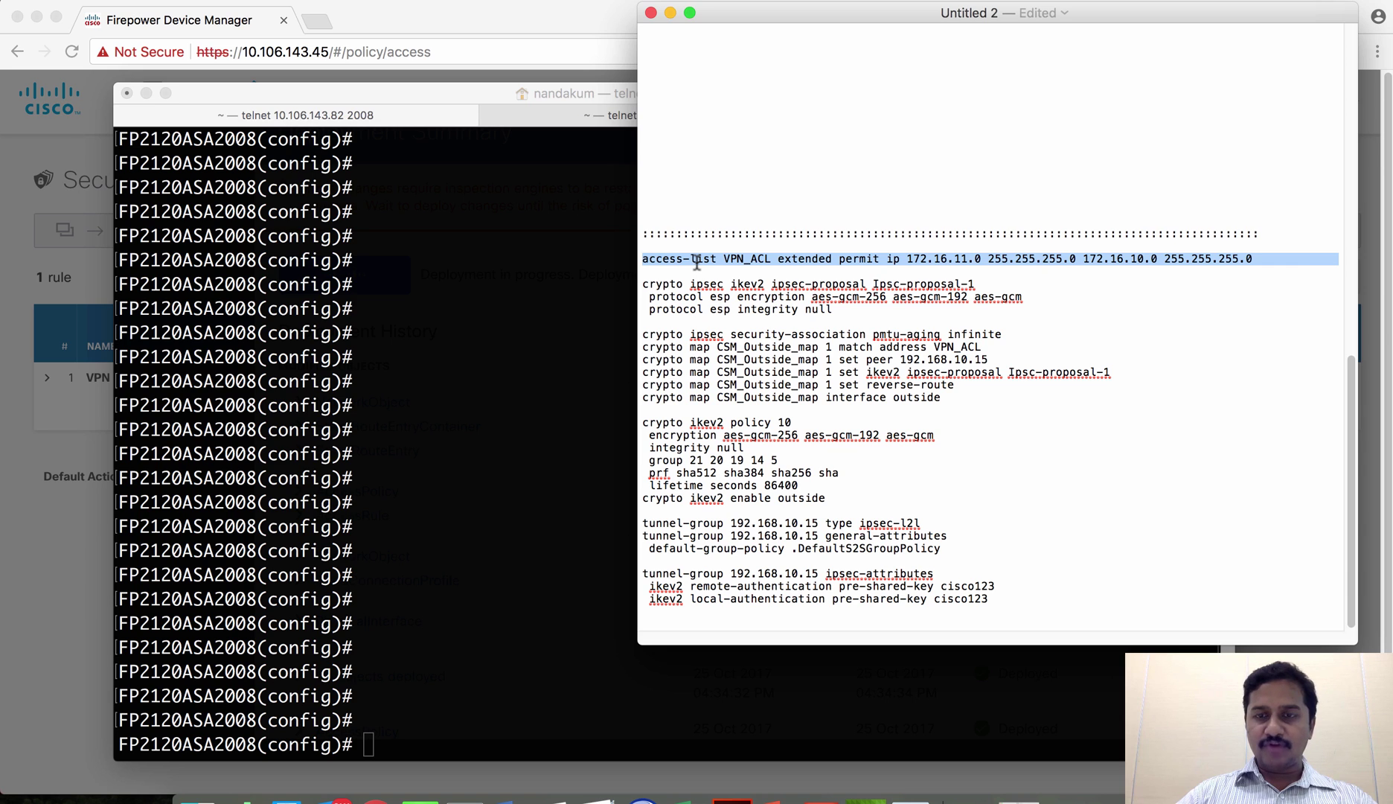
pyautogui.press('super+c')
pyautogui.click(438, 347)
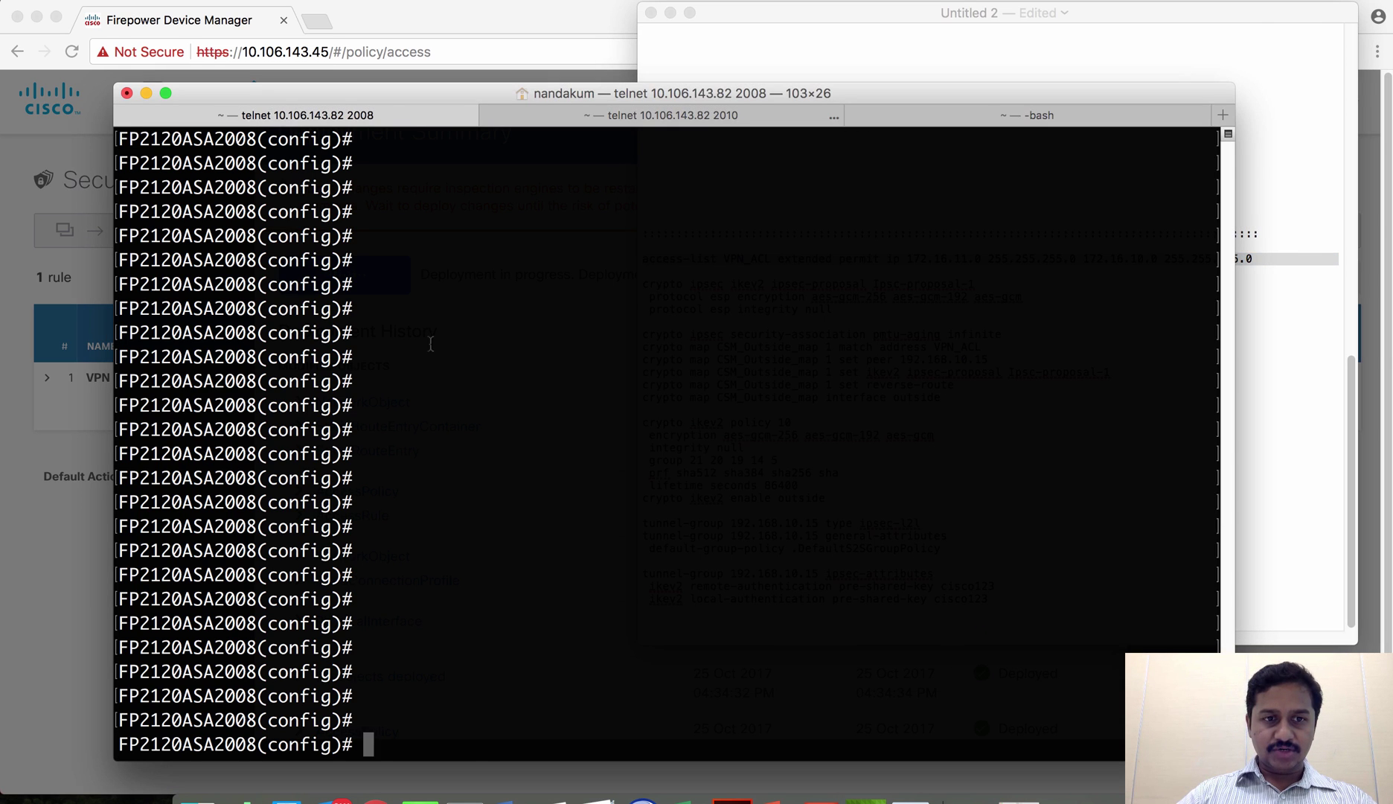
pyautogui.press('super+v')
# - Apply the IKEv2 ipsec-proposal block on the ASA
pyautogui.click(809, 73)
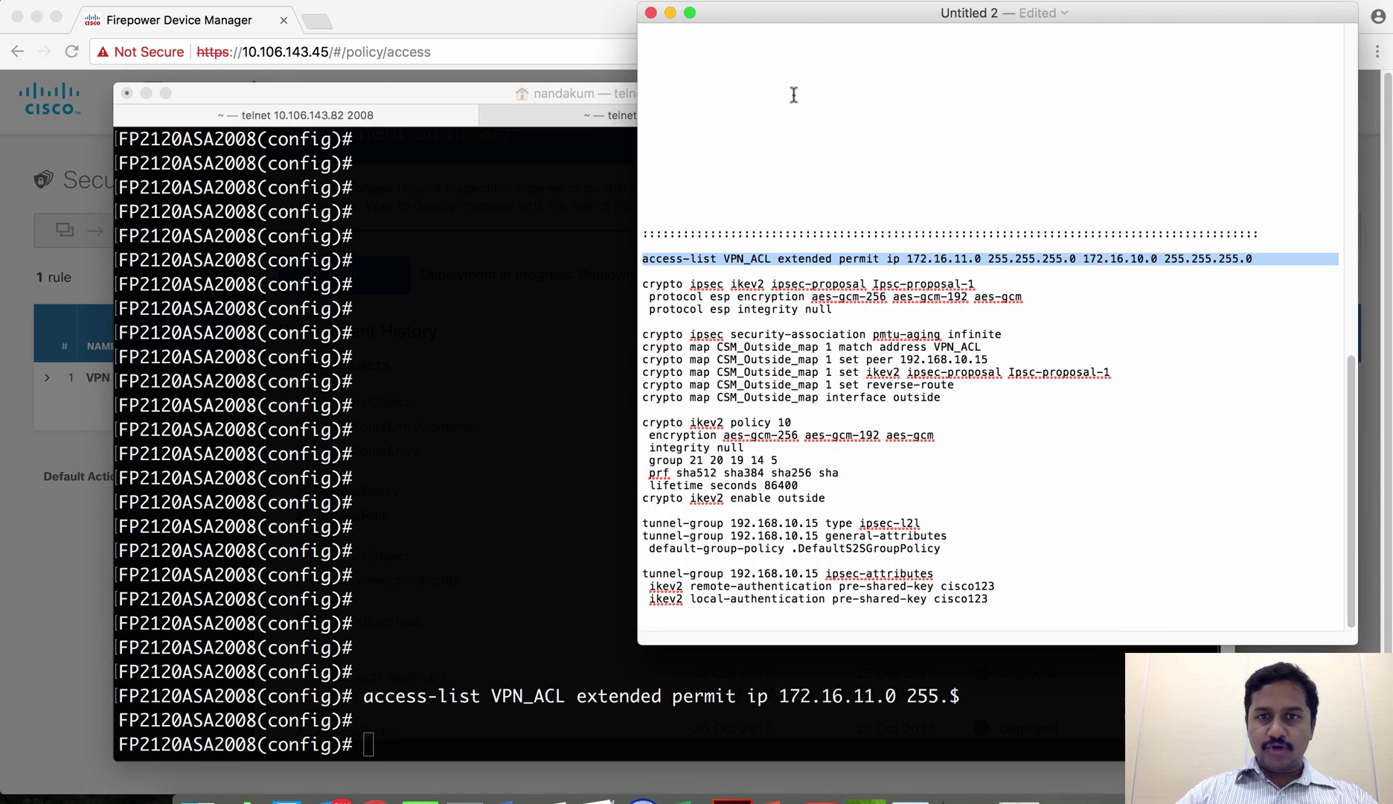
pyautogui.moveTo(642, 282); pyautogui.dragTo(833, 310)
pyautogui.click(474, 472)
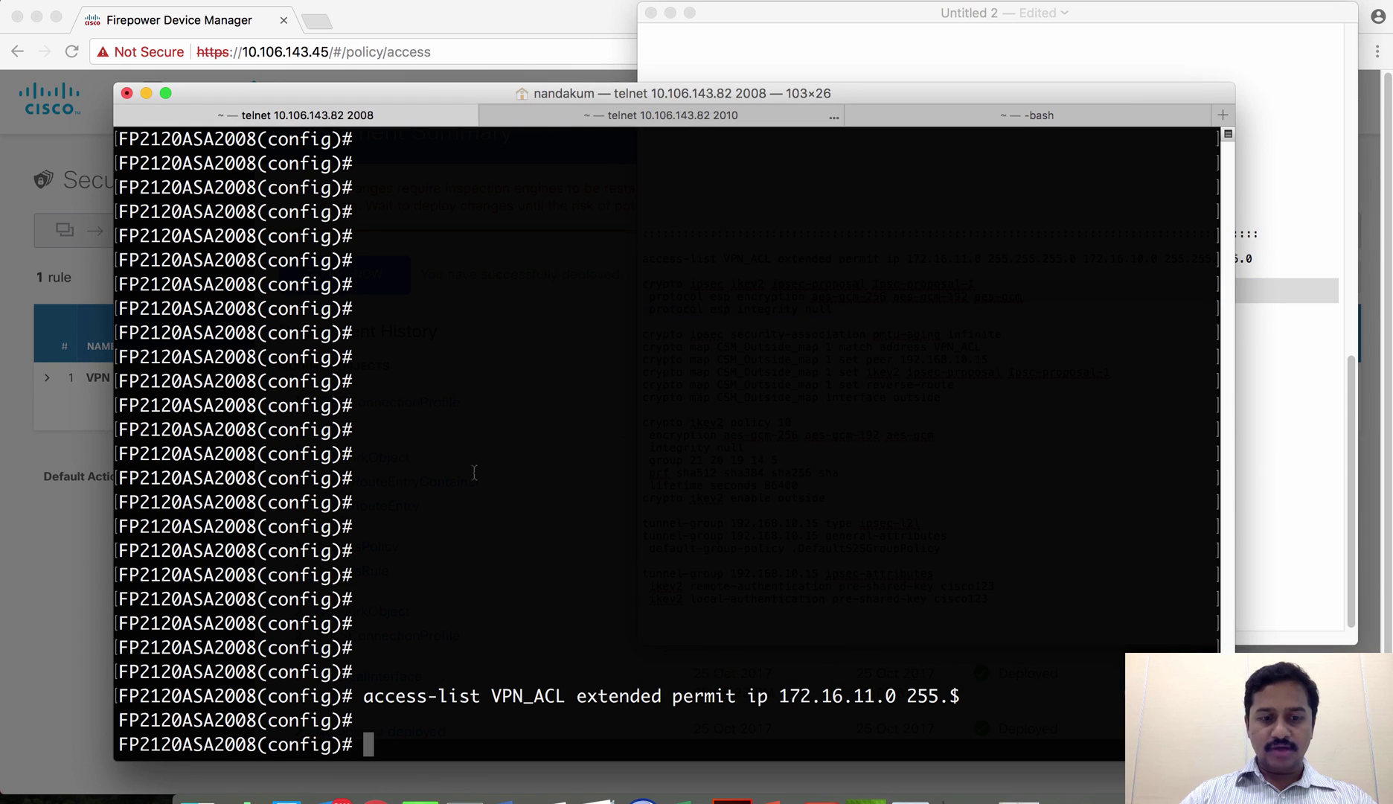
pyautogui.press('super+v')
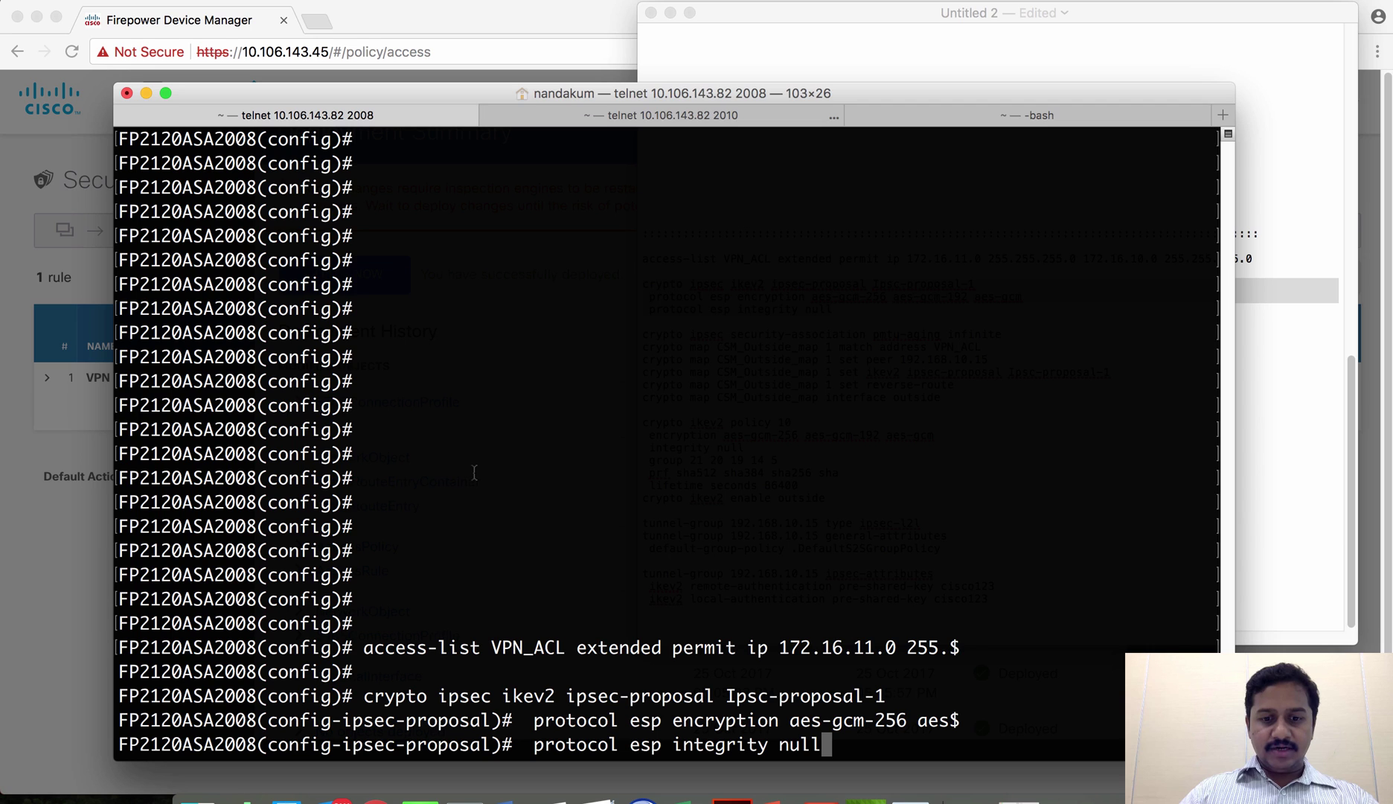
pyautogui.press('Return')
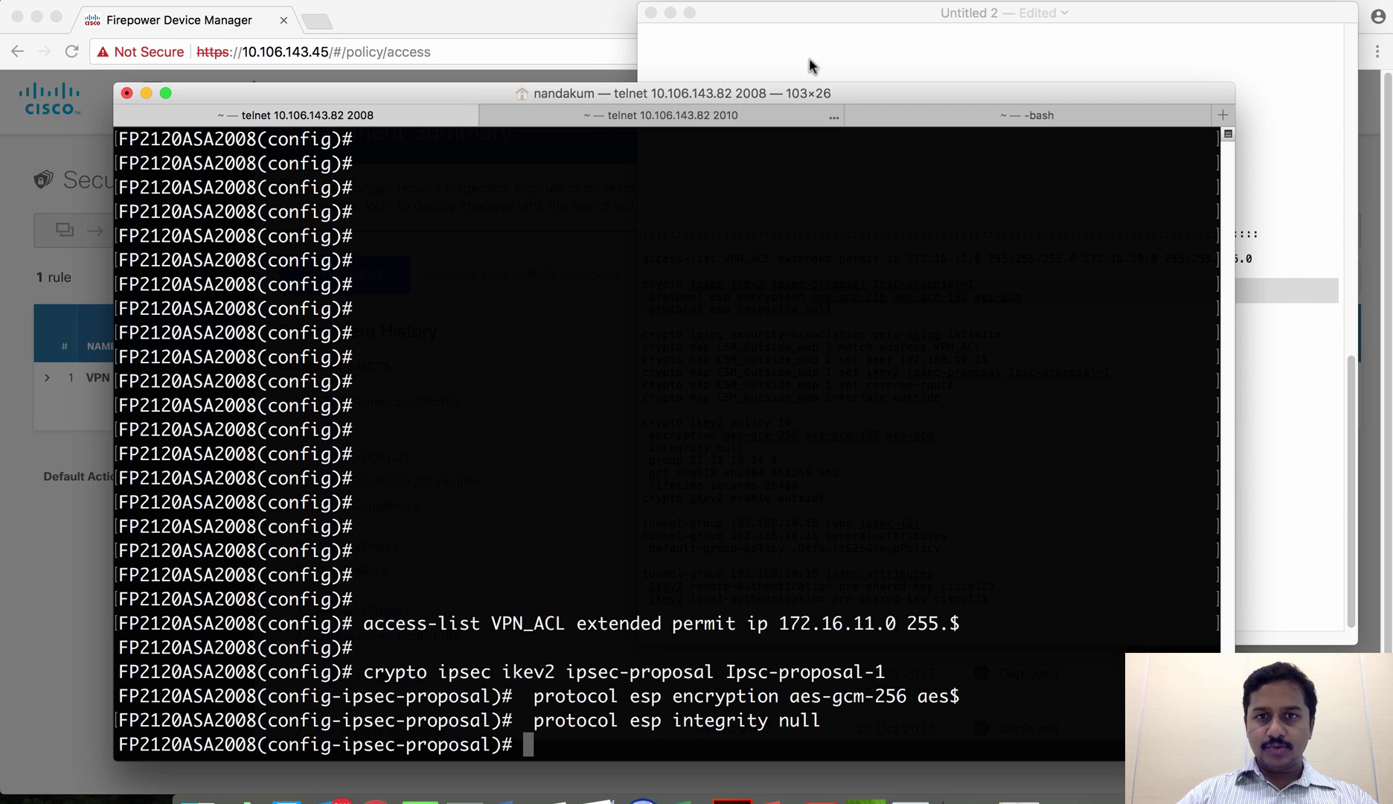
# - Apply the six CSM_Outside_map crypto map lines on the ASA
pyautogui.click(809, 63)
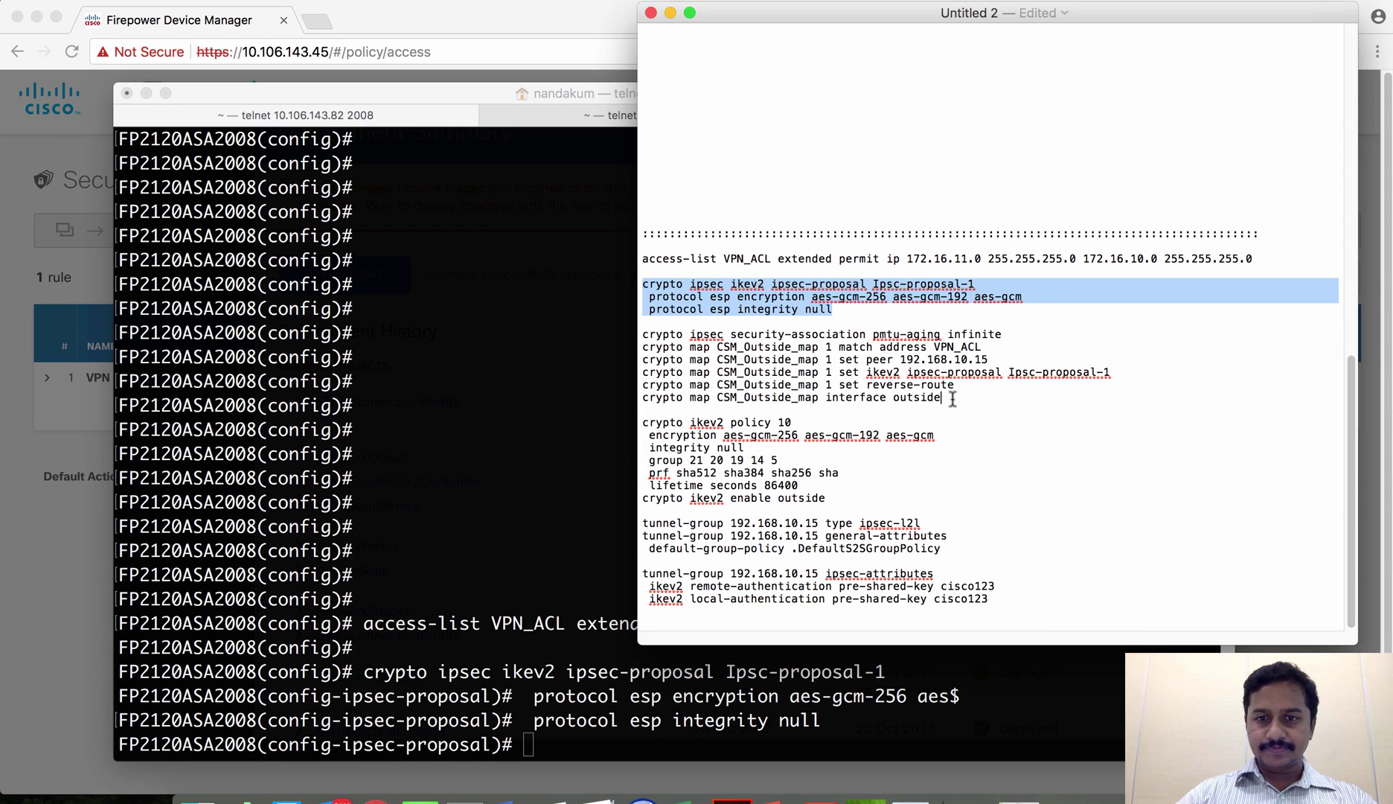
pyautogui.moveTo(944, 399); pyautogui.dragTo(631, 336)
pyautogui.click(524, 364)
pyautogui.press('super+v')
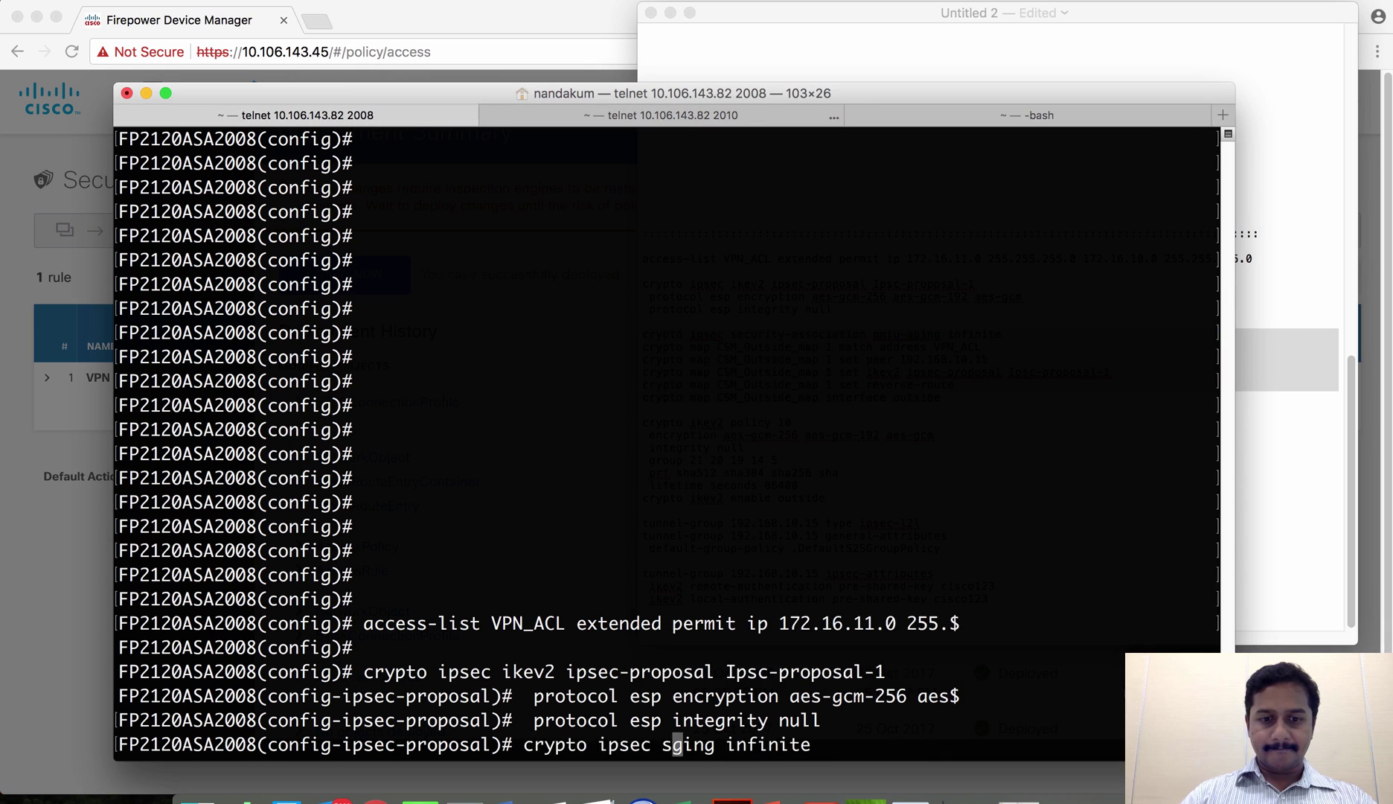
pyautogui.press('Return')
# - Apply the crypto ikev2 policy 10 block on the ASA
pyautogui.click(1292, 172)
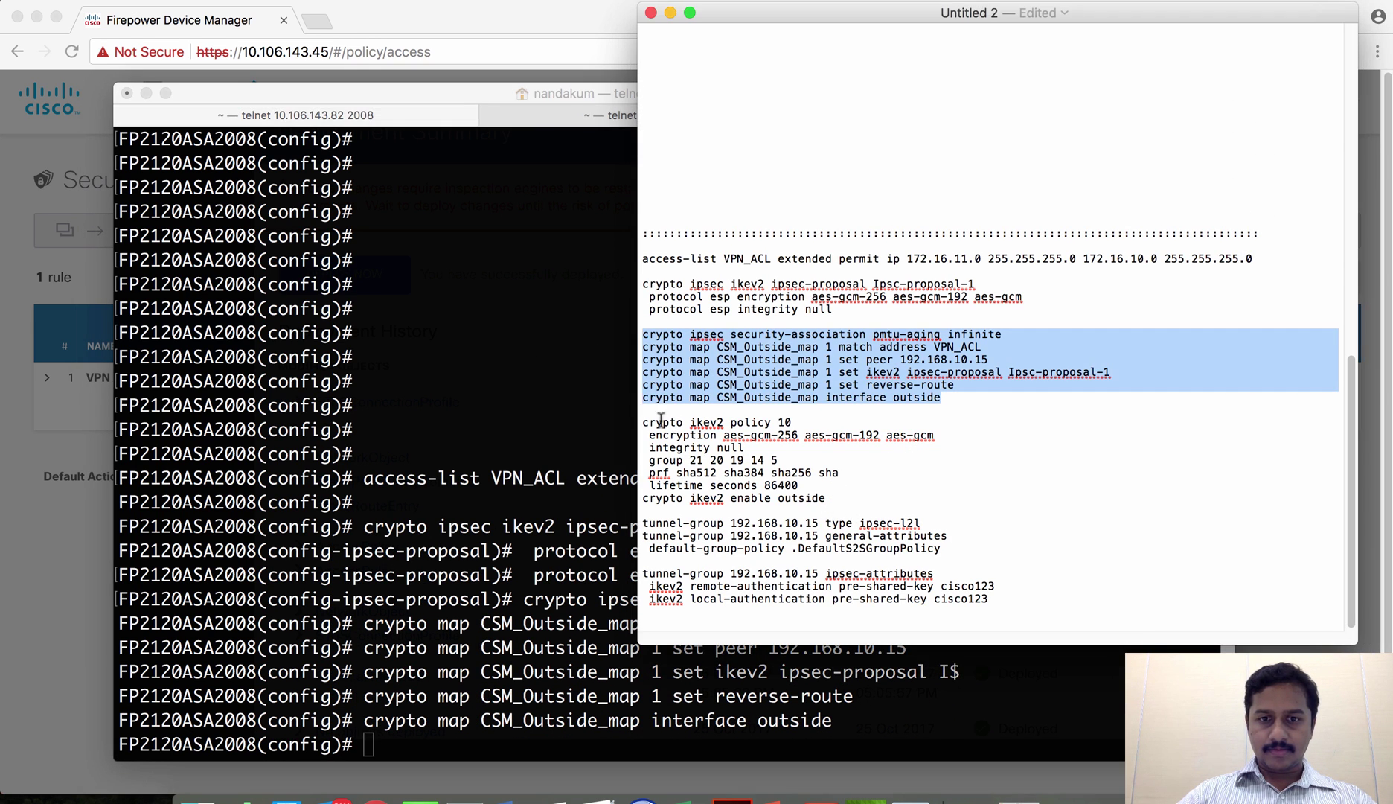
pyautogui.moveTo(827, 499); pyautogui.dragTo(644, 422)
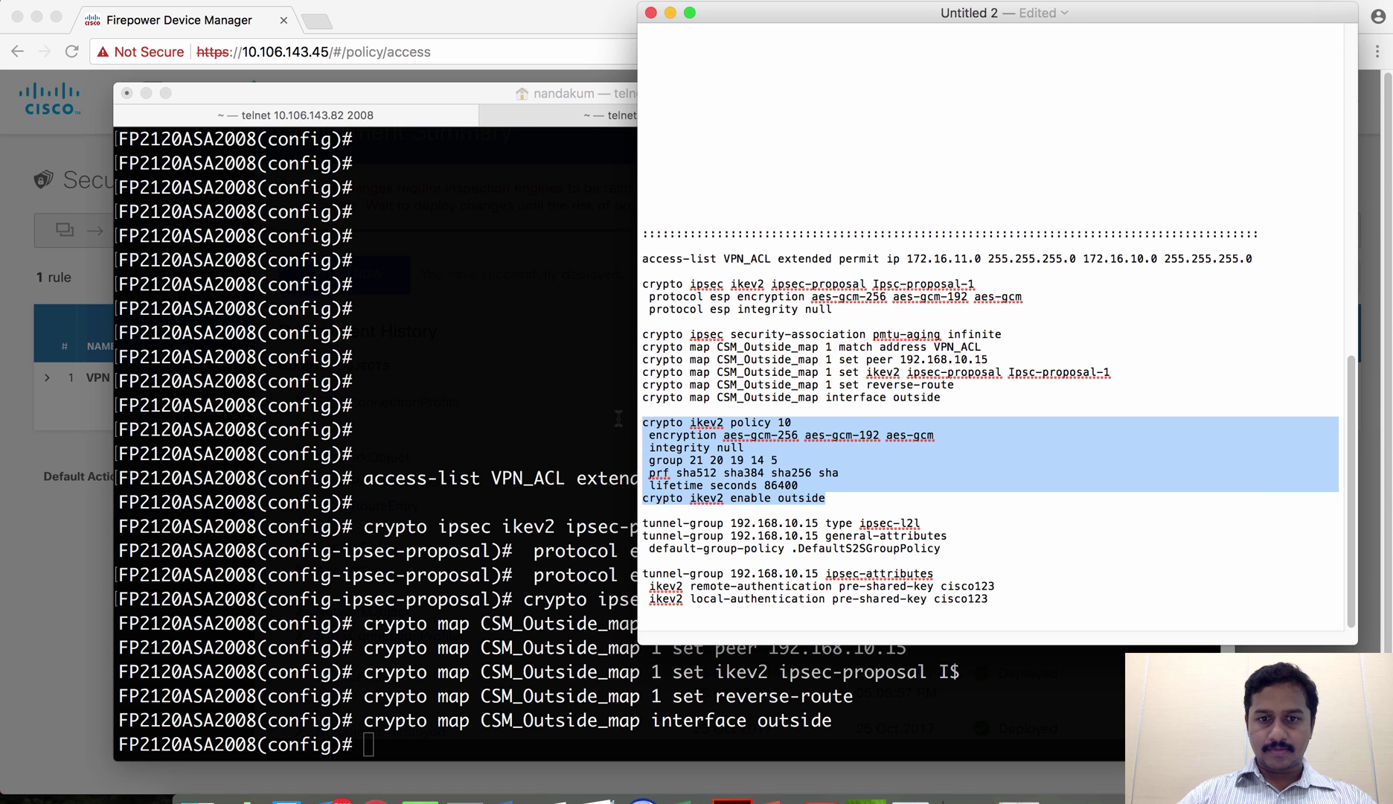
pyautogui.press('super+c')
pyautogui.press('super+Tab')
pyautogui.press('super+v')
pyautogui.press('Return')
# - Apply the tunnel-group 192.168.10.15 block with its pre-shared keys on the ASA
pyautogui.click(1038, 33)
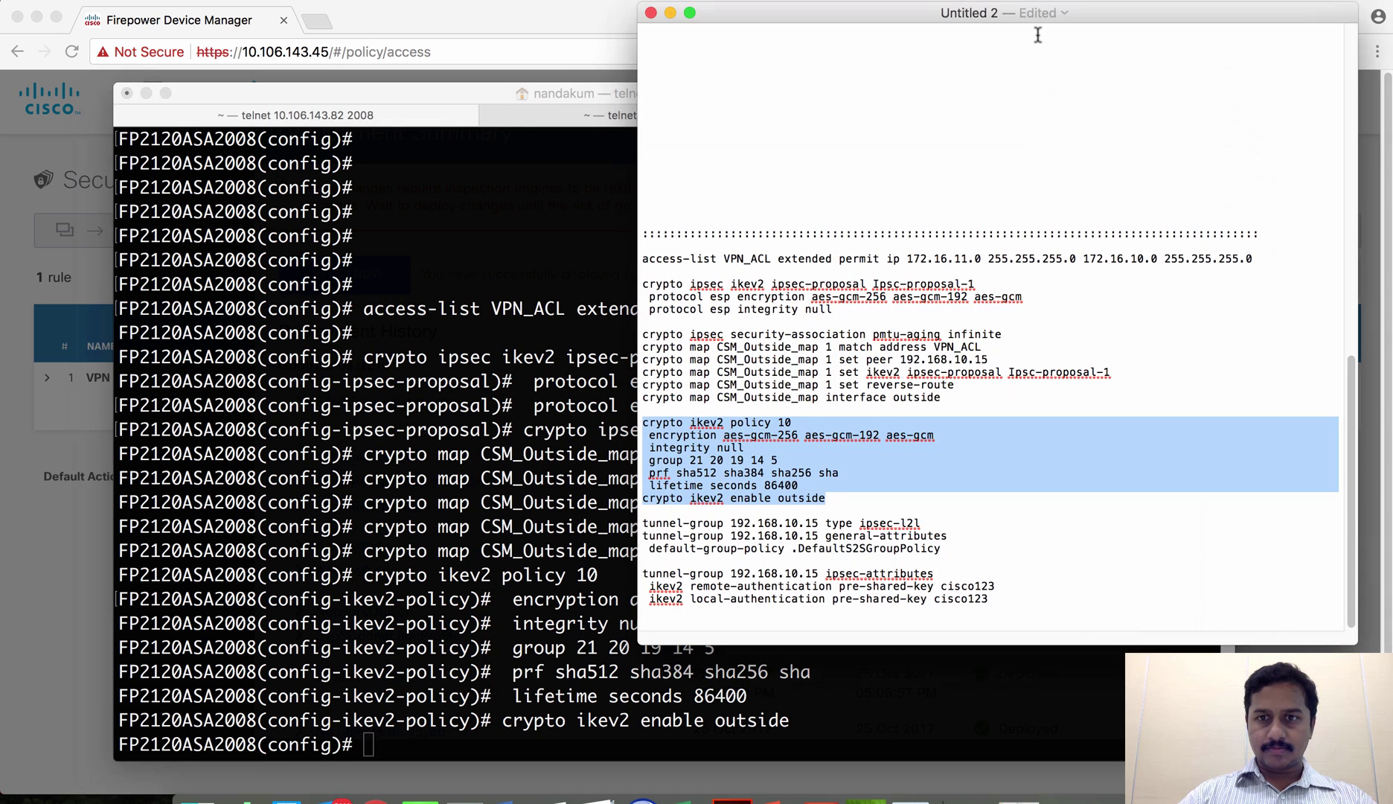
pyautogui.moveTo(996, 604); pyautogui.dragTo(642, 521)
pyautogui.press('super+c')
pyautogui.press('super+Tab')
pyautogui.press('super+v')
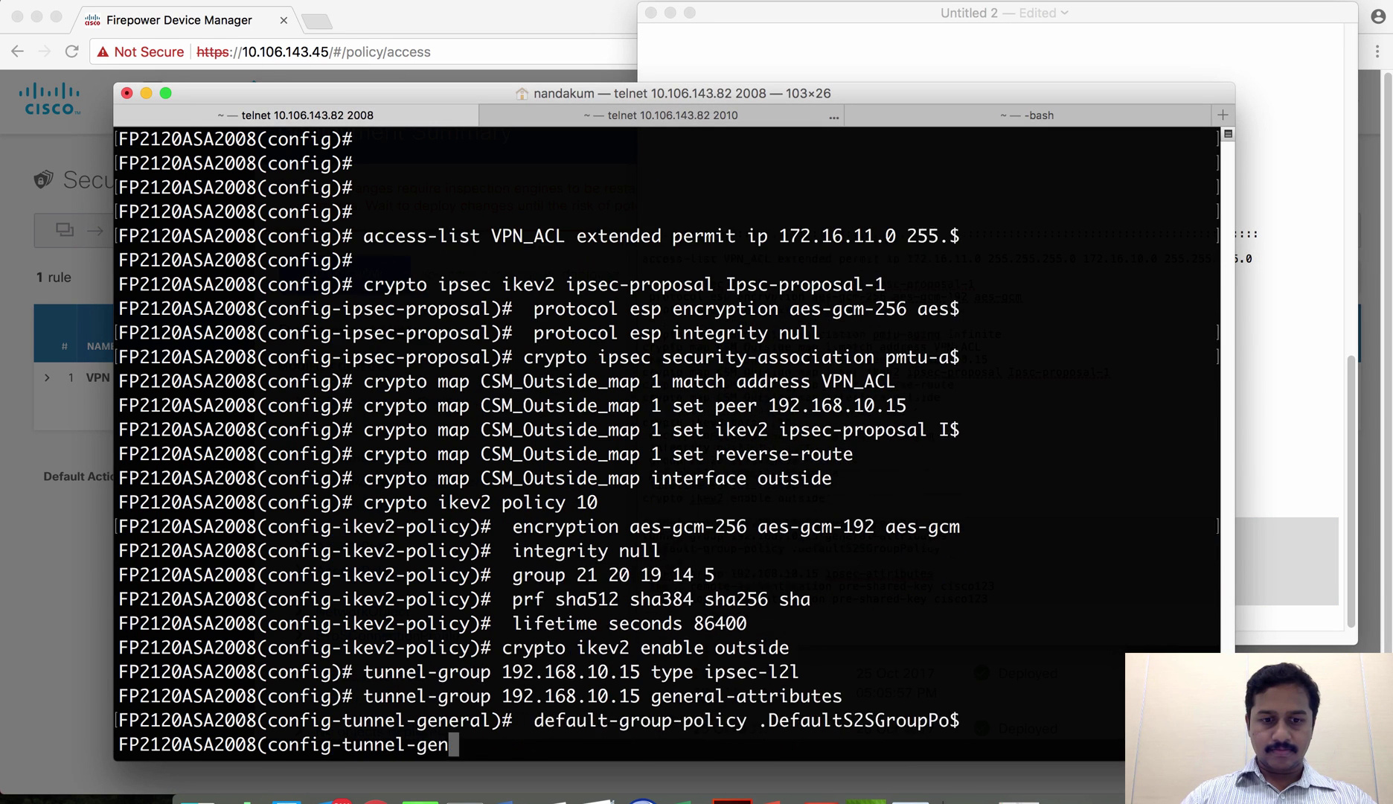
pyautogui.press('Return')
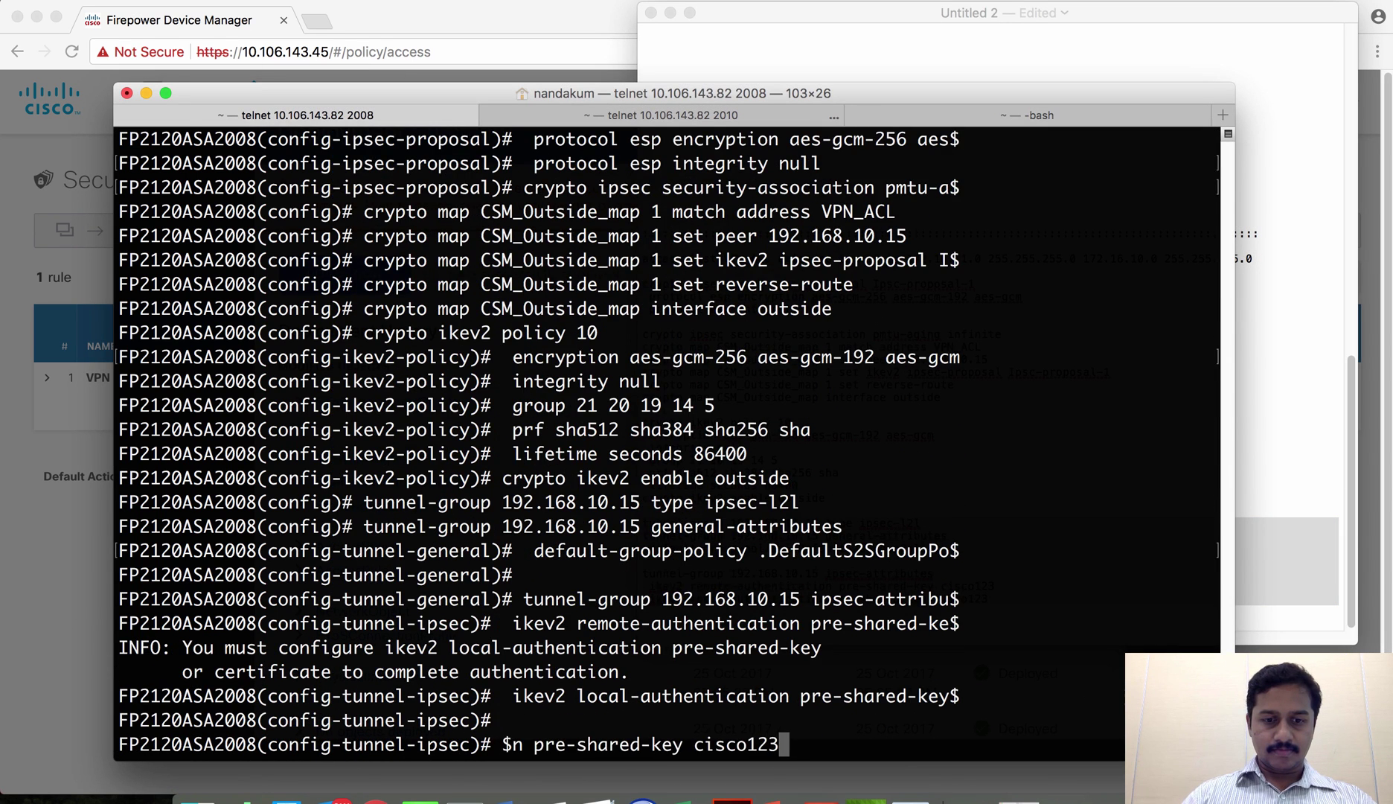
# - Deploy the pending changes in Firepower Device Manager and close the deployment summary
pyautogui.click(453, 20)
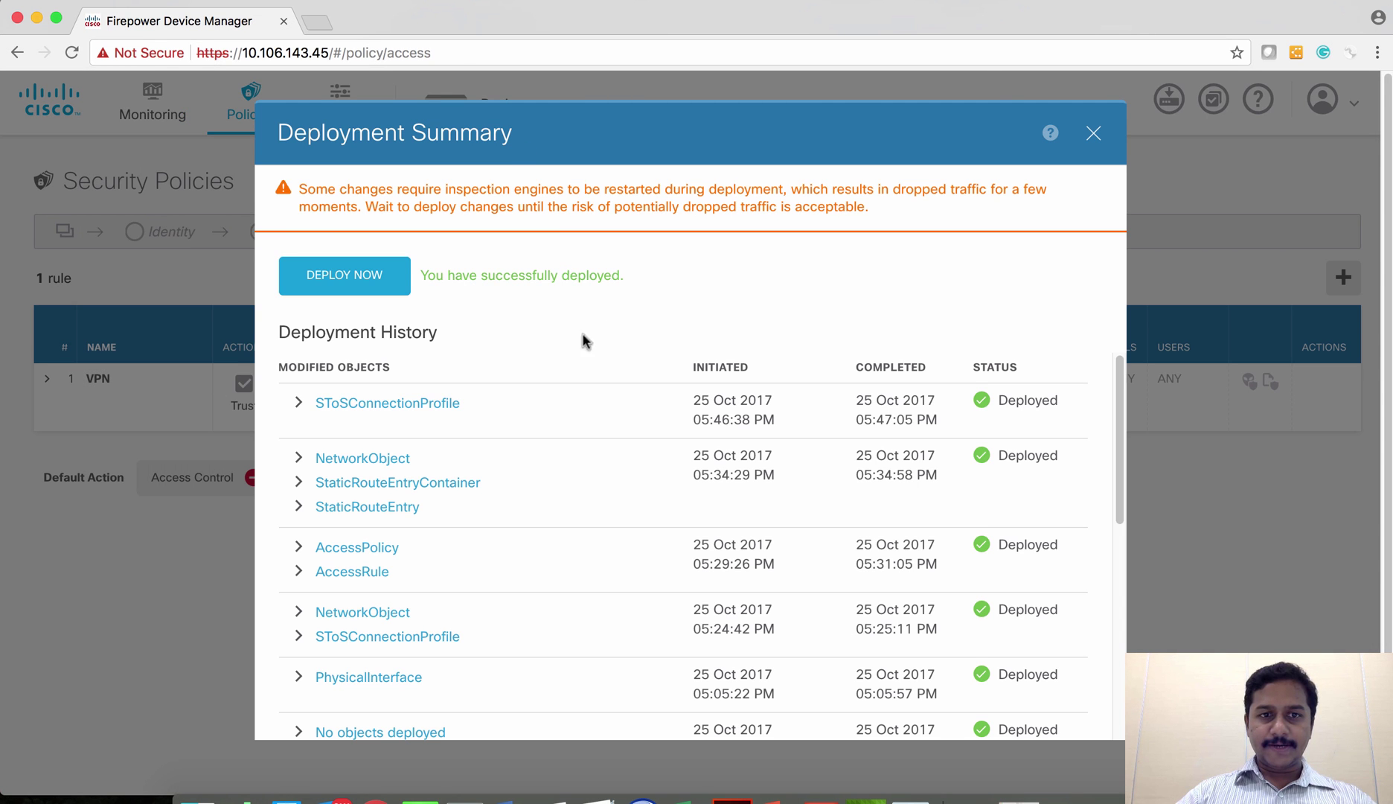
pyautogui.click(364, 289)
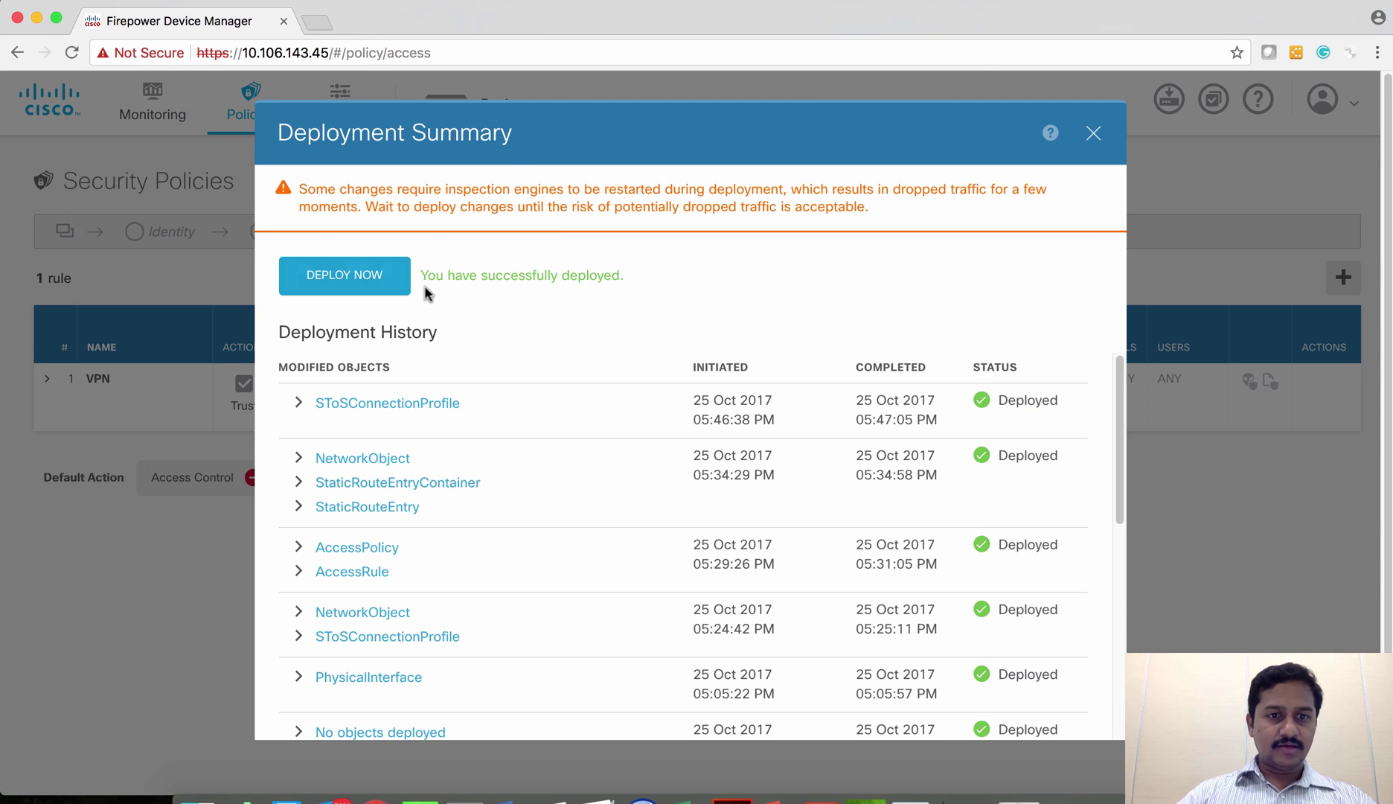
pyautogui.click(1093, 133)
pyautogui.moveTo(911, 420)
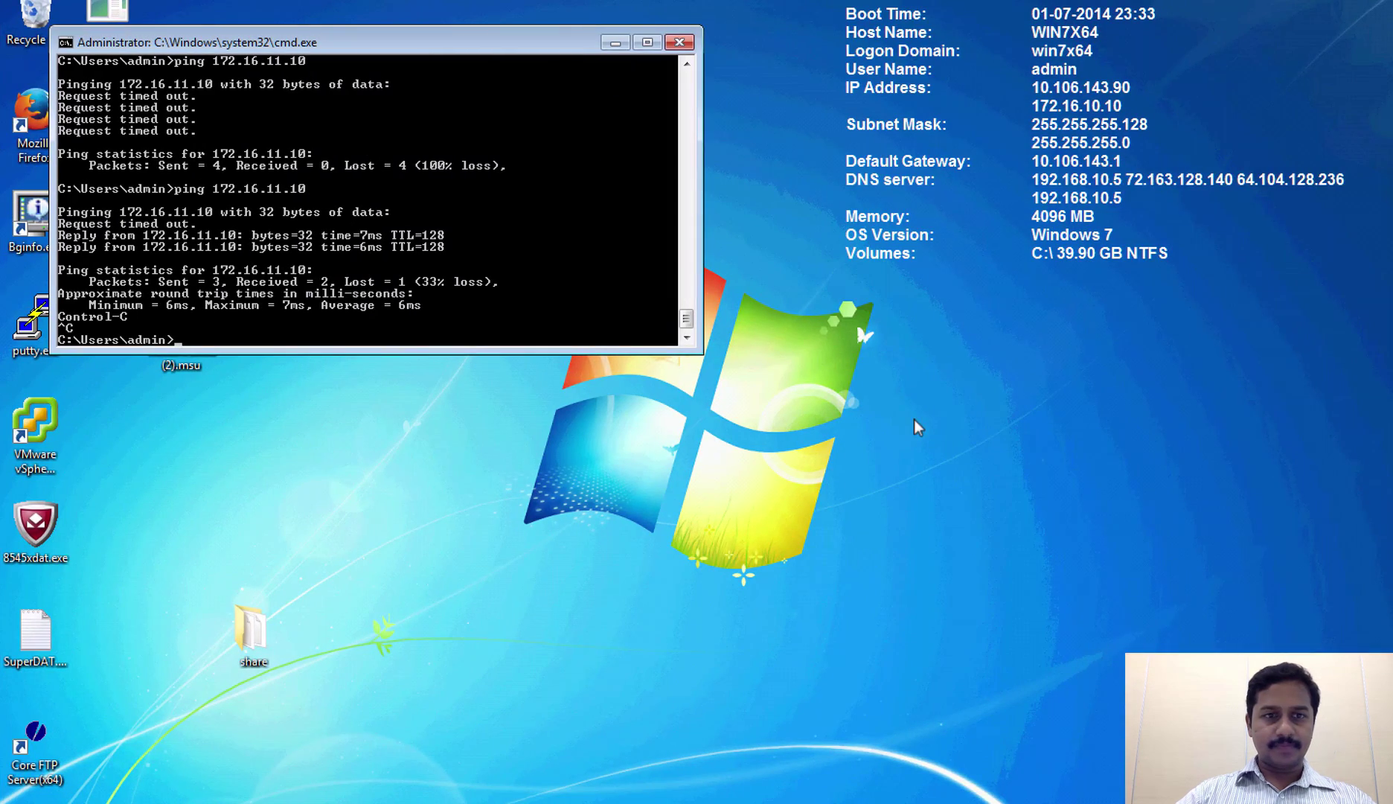
# - Run ping 172.16.11.10 twice from Command Prompt, then return to the Mac desktop
pyautogui.press('Return')
pyautogui.press('Return')
pyautogui.press('Return')
pyautogui.press('Return')
pyautogui.press('Return')
pyautogui.press('Return')
pyautogui.press('Return')
pyautogui.press('Return')
pyautogui.press('Return')
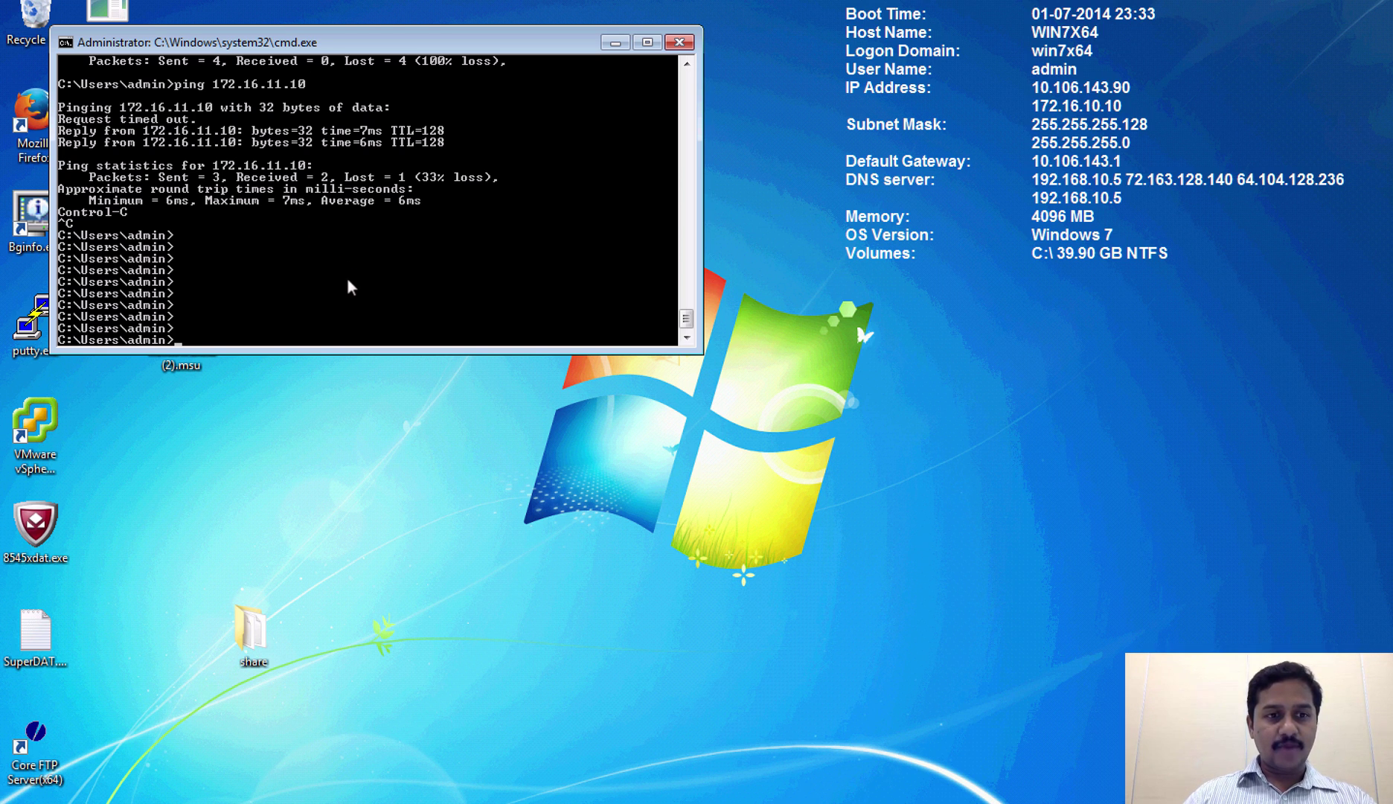
pyautogui.press('Up')
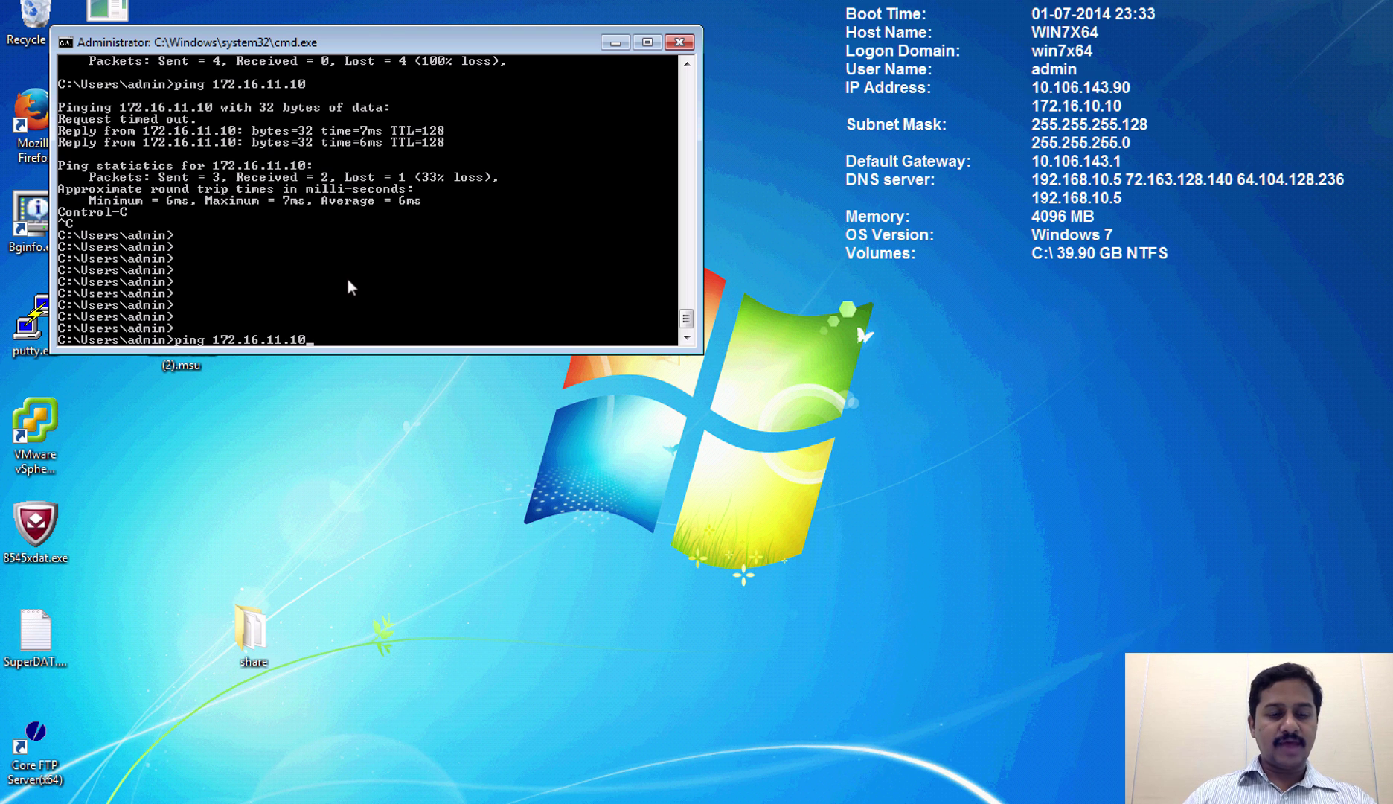
pyautogui.press('Return')
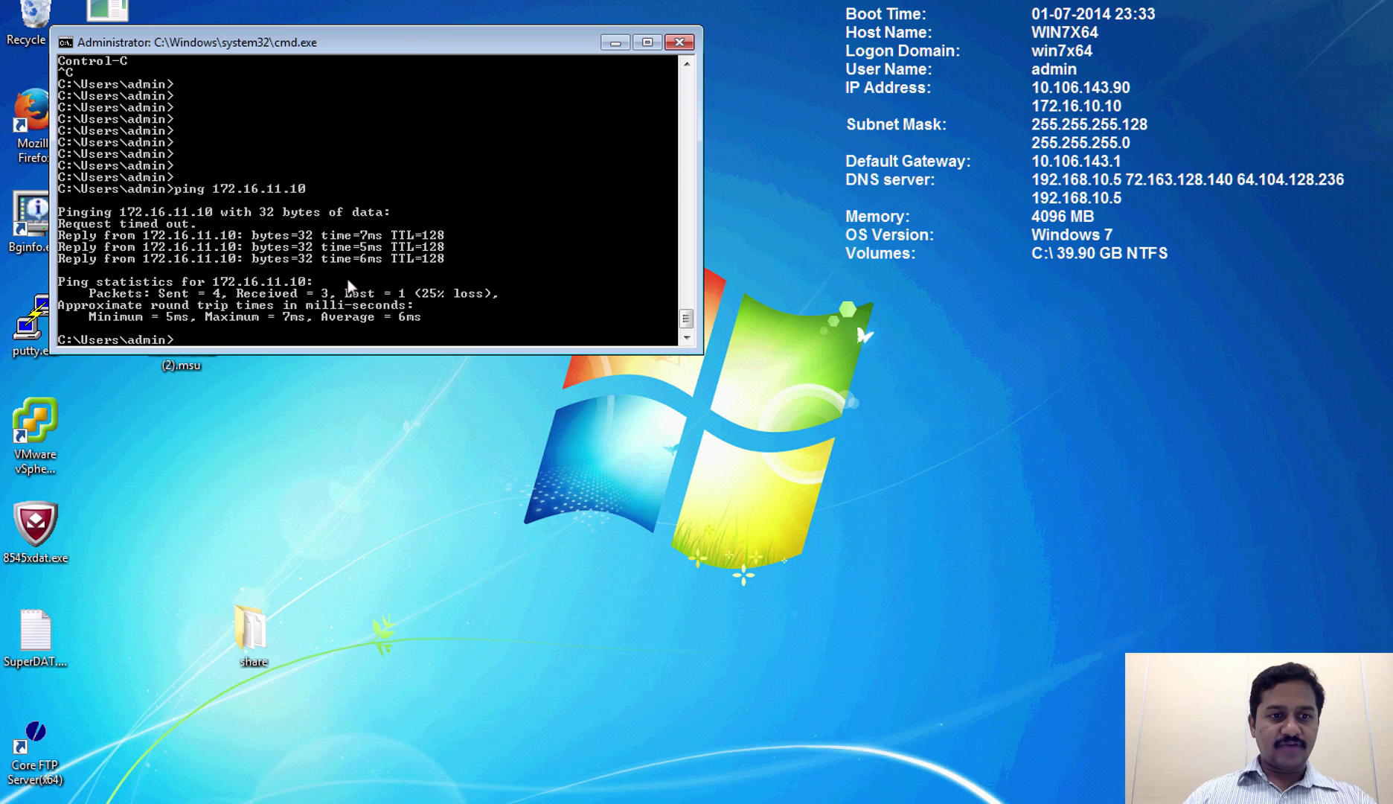
pyautogui.press('Up')
pyautogui.press('Return')
pyautogui.hotkey('ctrl', 'Left')
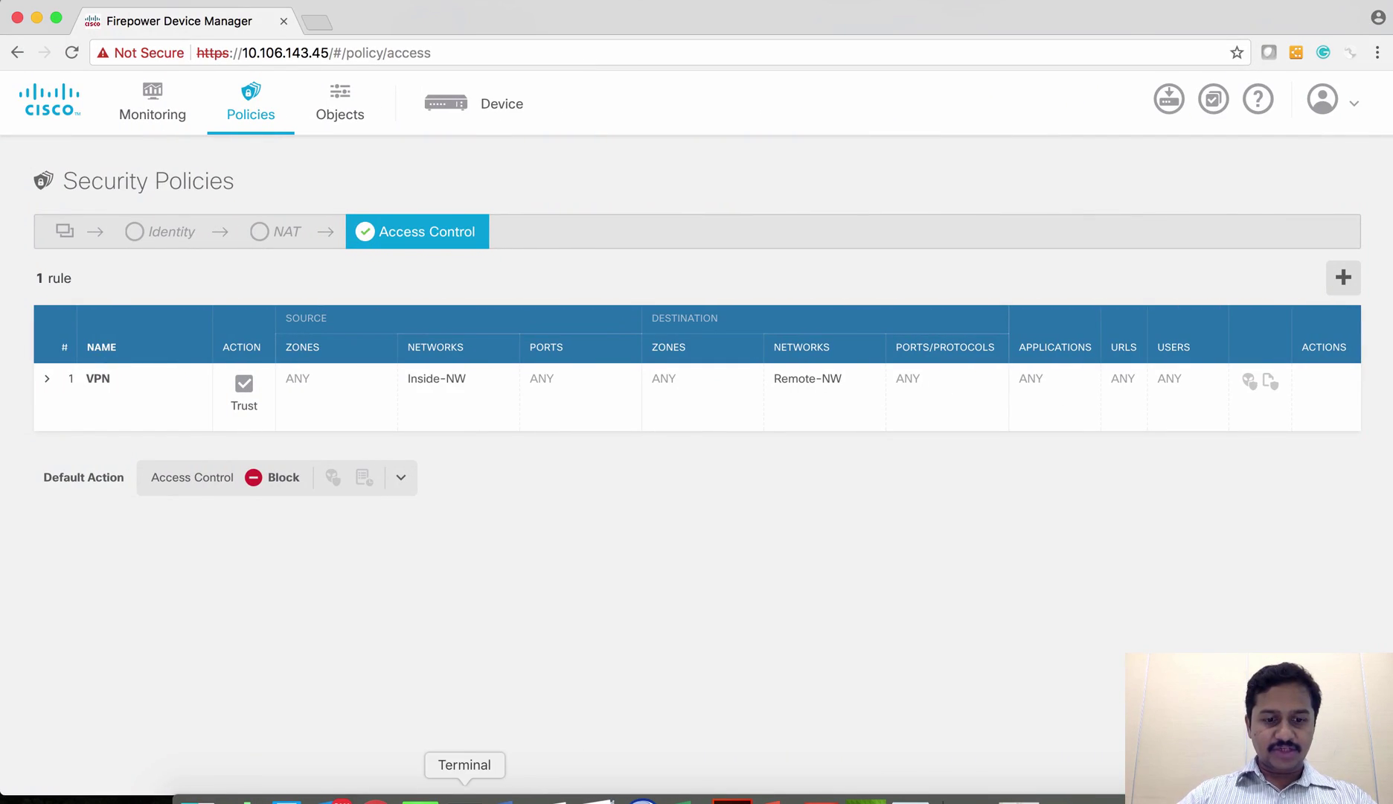
# - Run 'show crypto isakmp sa' on the FTD session and check peer 192.168.10.3
pyautogui.click(465, 800)
pyautogui.press('Return')
pyautogui.press('Return')
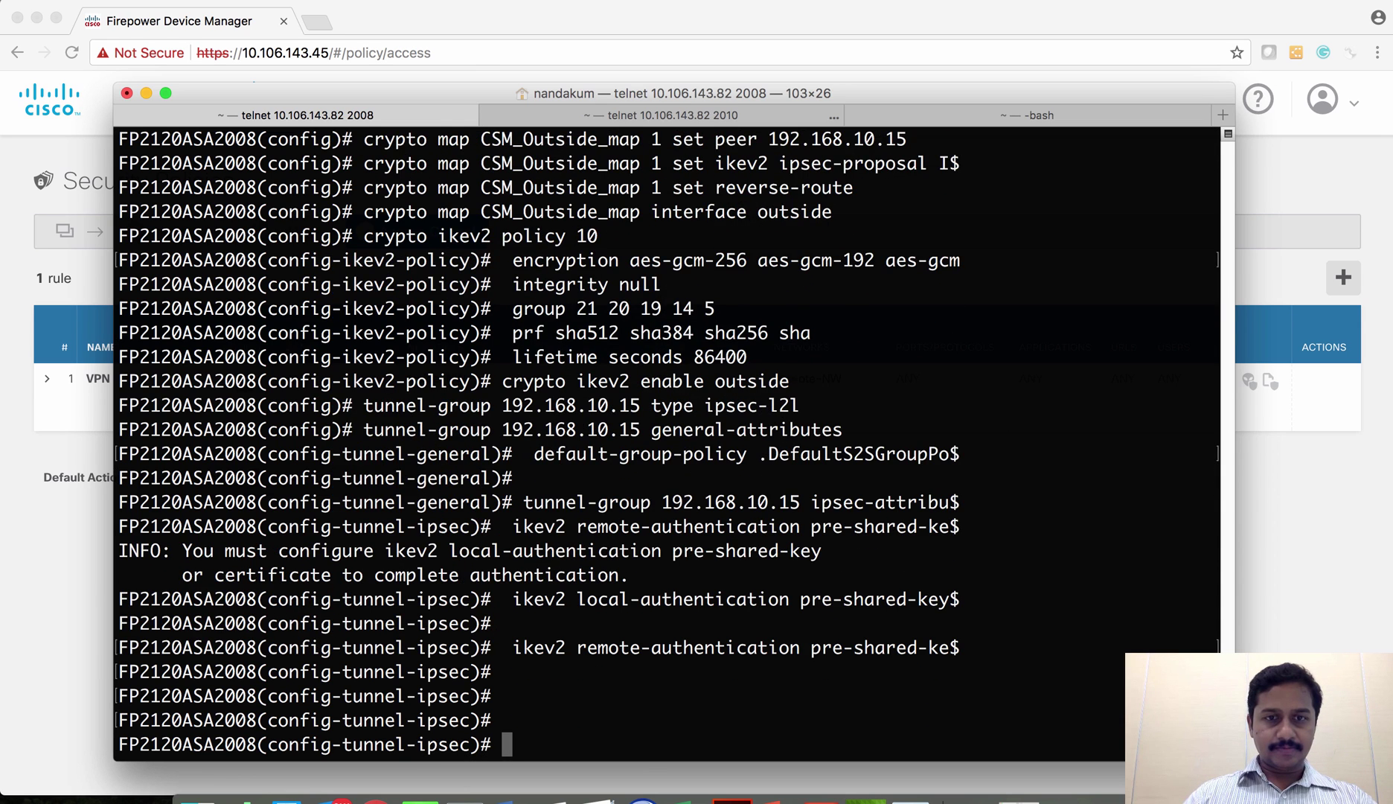
pyautogui.press('super+shift+bracketright')
pyautogui.press('Return')
pyautogui.press('Return')
pyautogui.press('Return')
pyautogui.write('show ')
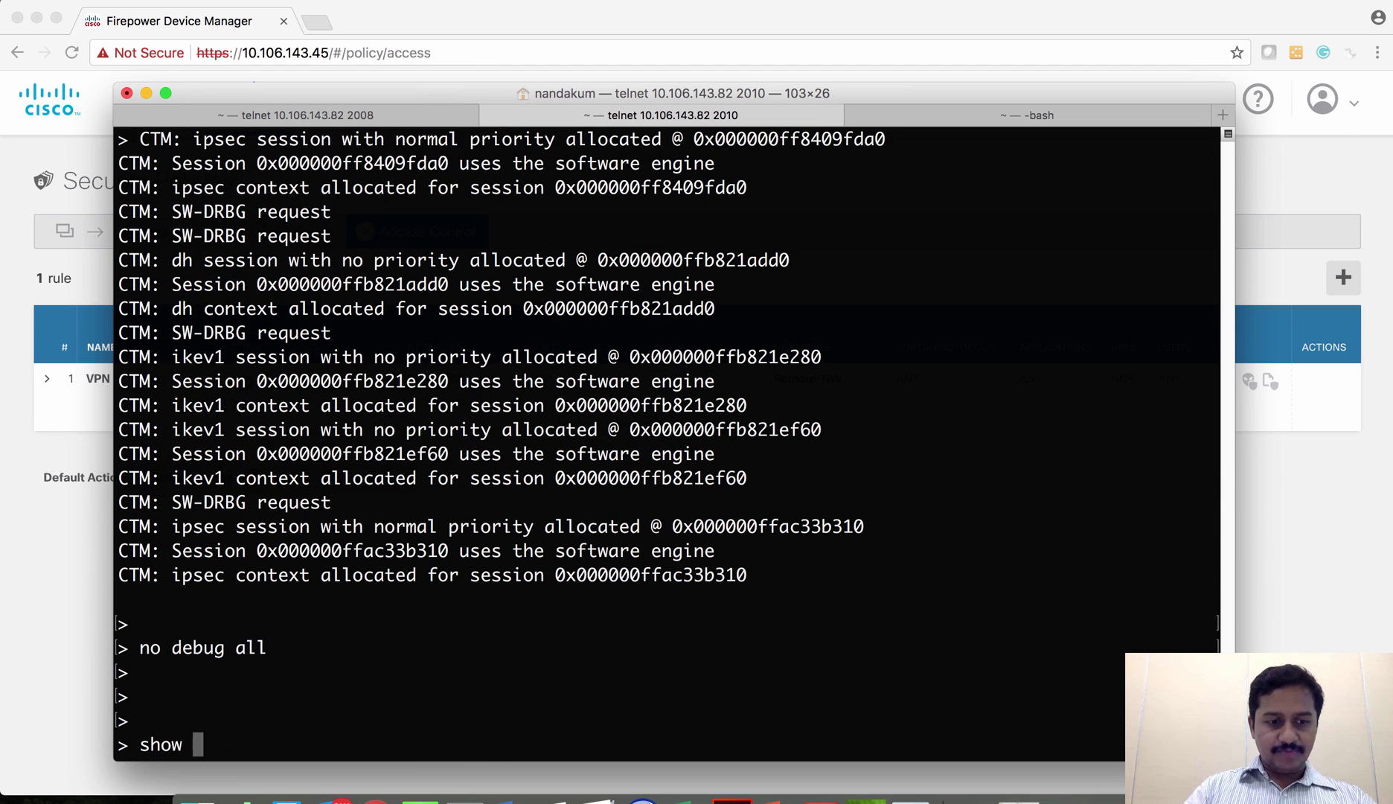
pyautogui.write('crypto isakmp sa')
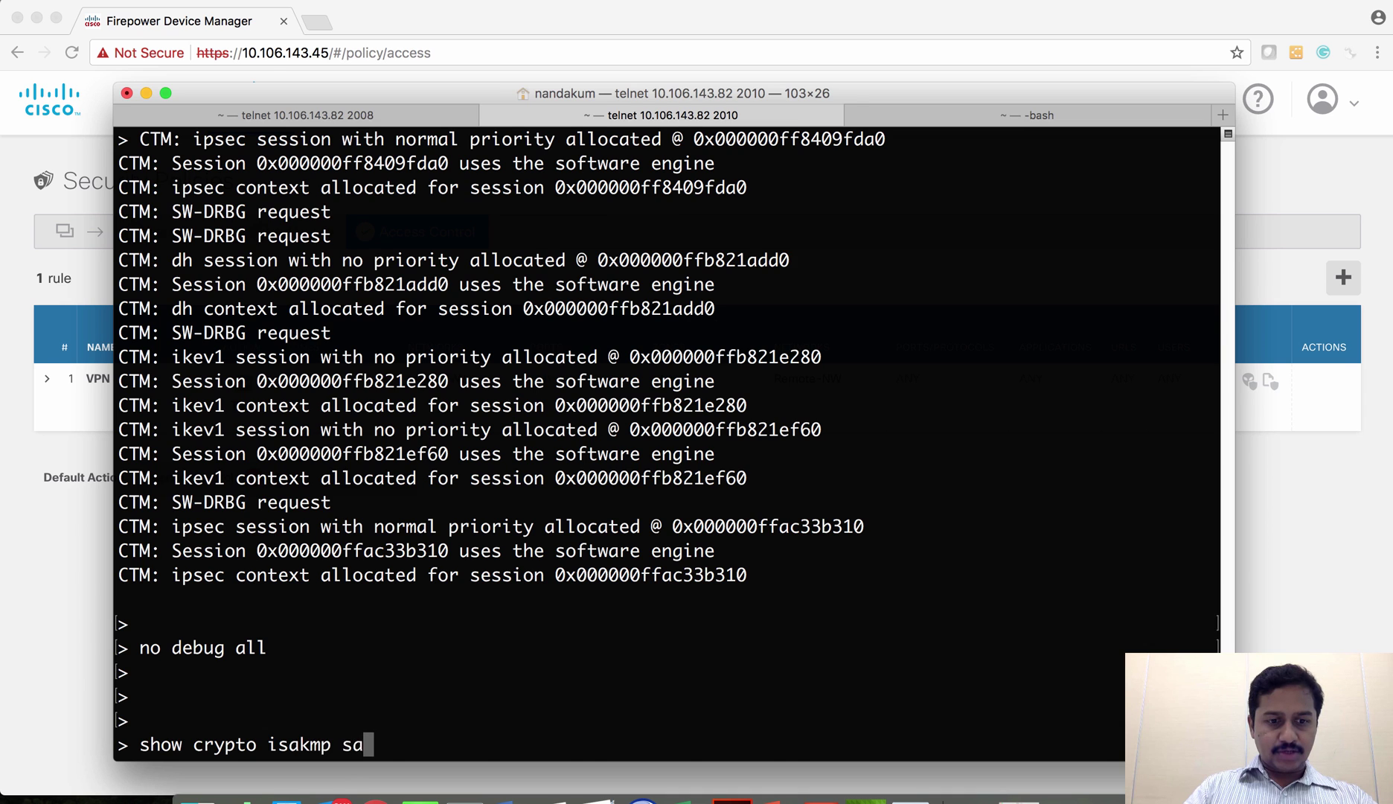
pyautogui.press('Return')
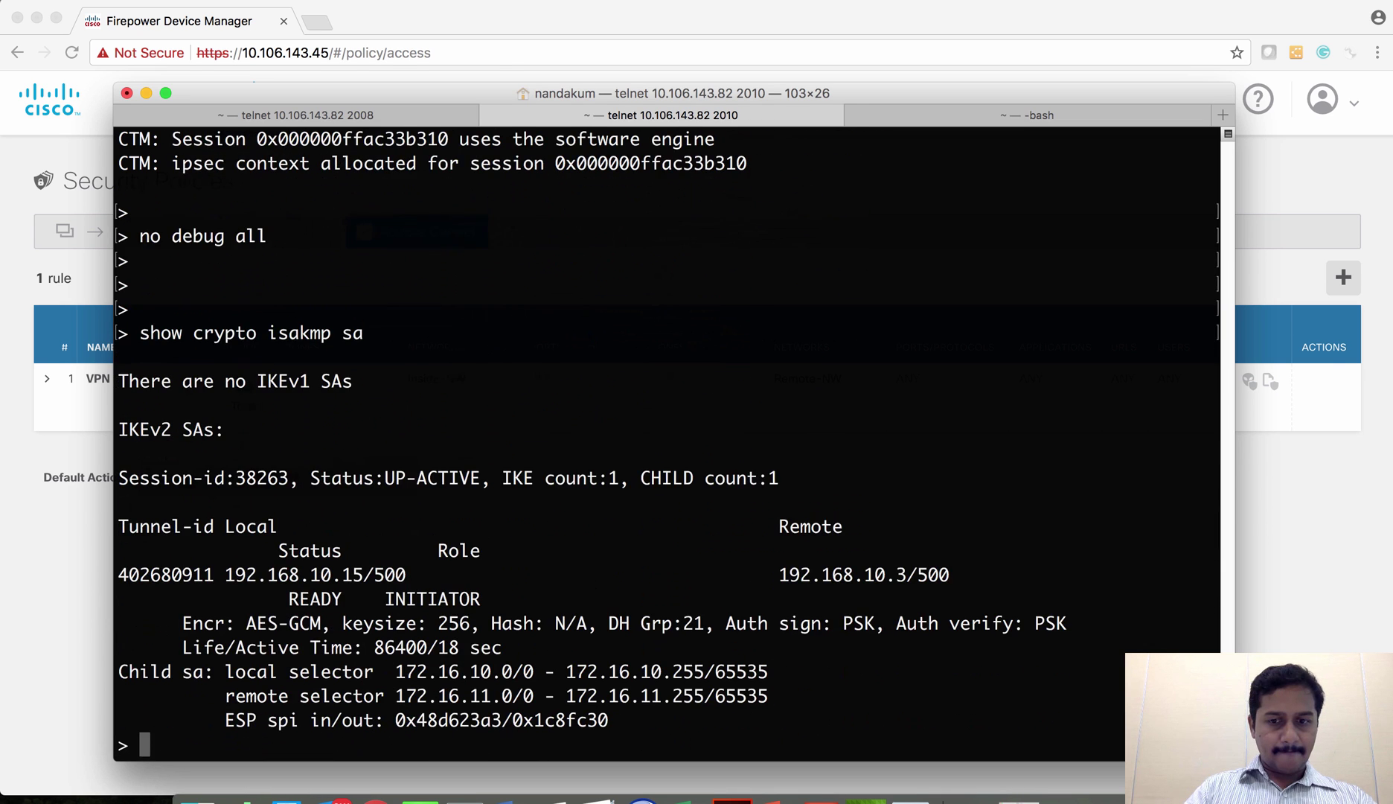
pyautogui.press('Return')
pyautogui.press('Return')
pyautogui.press('Return')
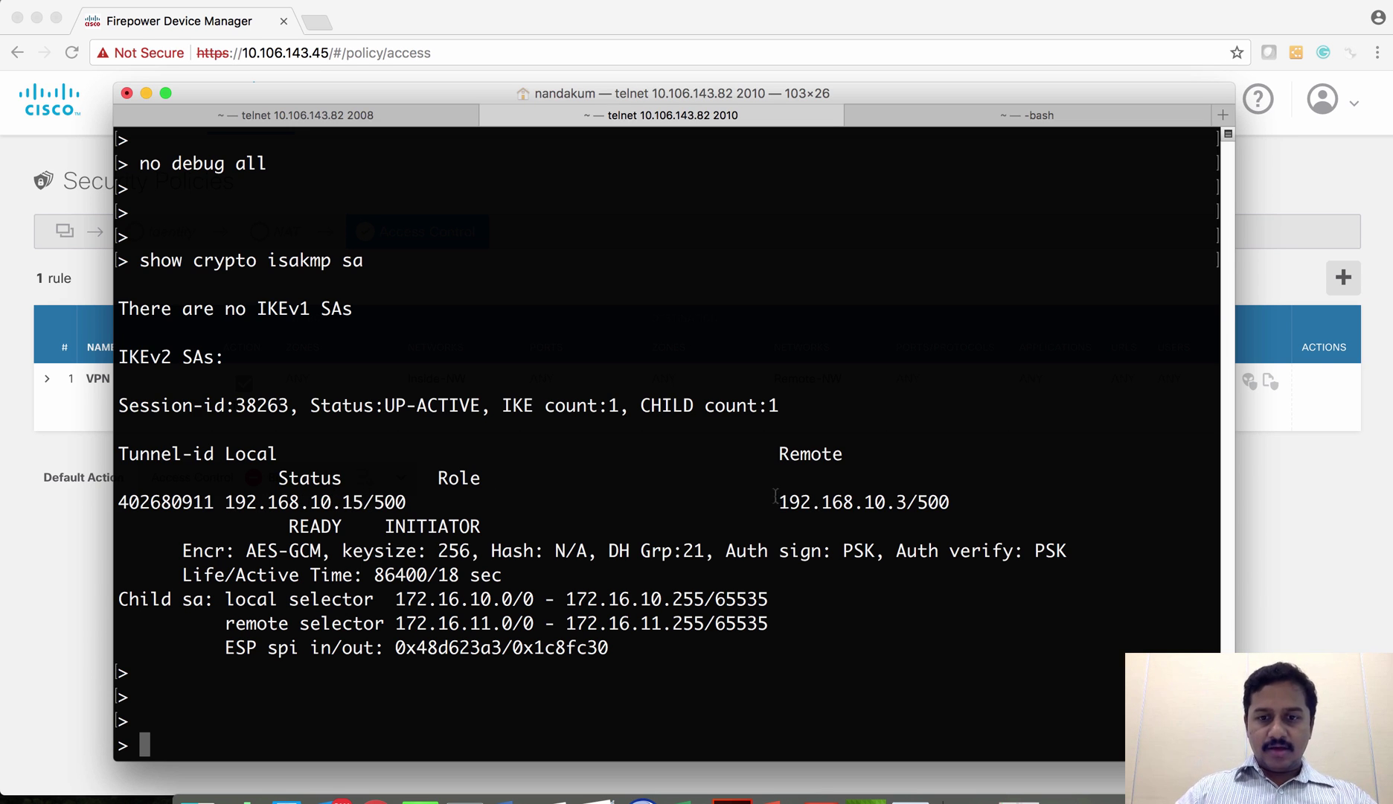
pyautogui.moveTo(777, 500); pyautogui.dragTo(909, 502)
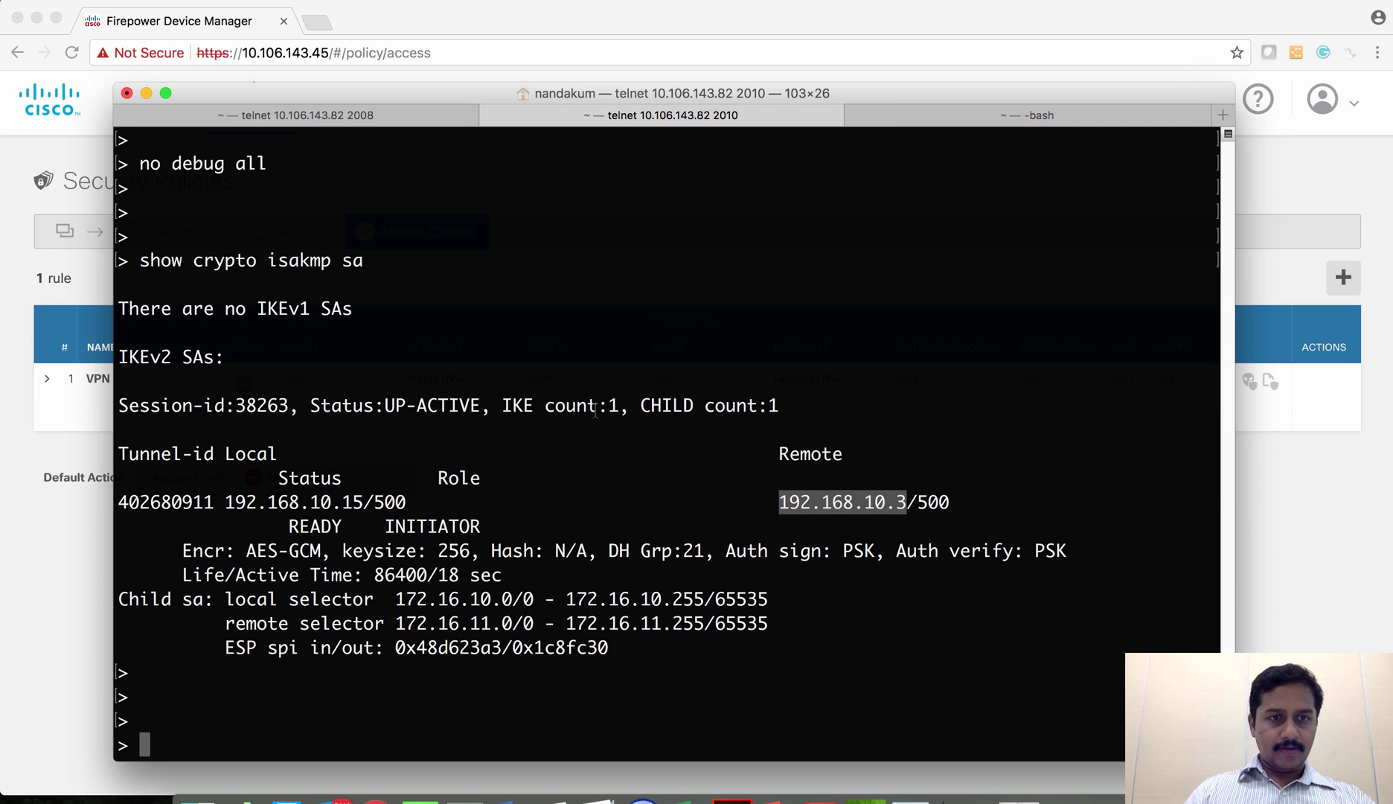
# - On the ASA session (port 2008), start typing 'show crypto is' with tab completion
pyautogui.press('super+shift+bracketleft')
pyautogui.write('sho')
pyautogui.press('Tab')
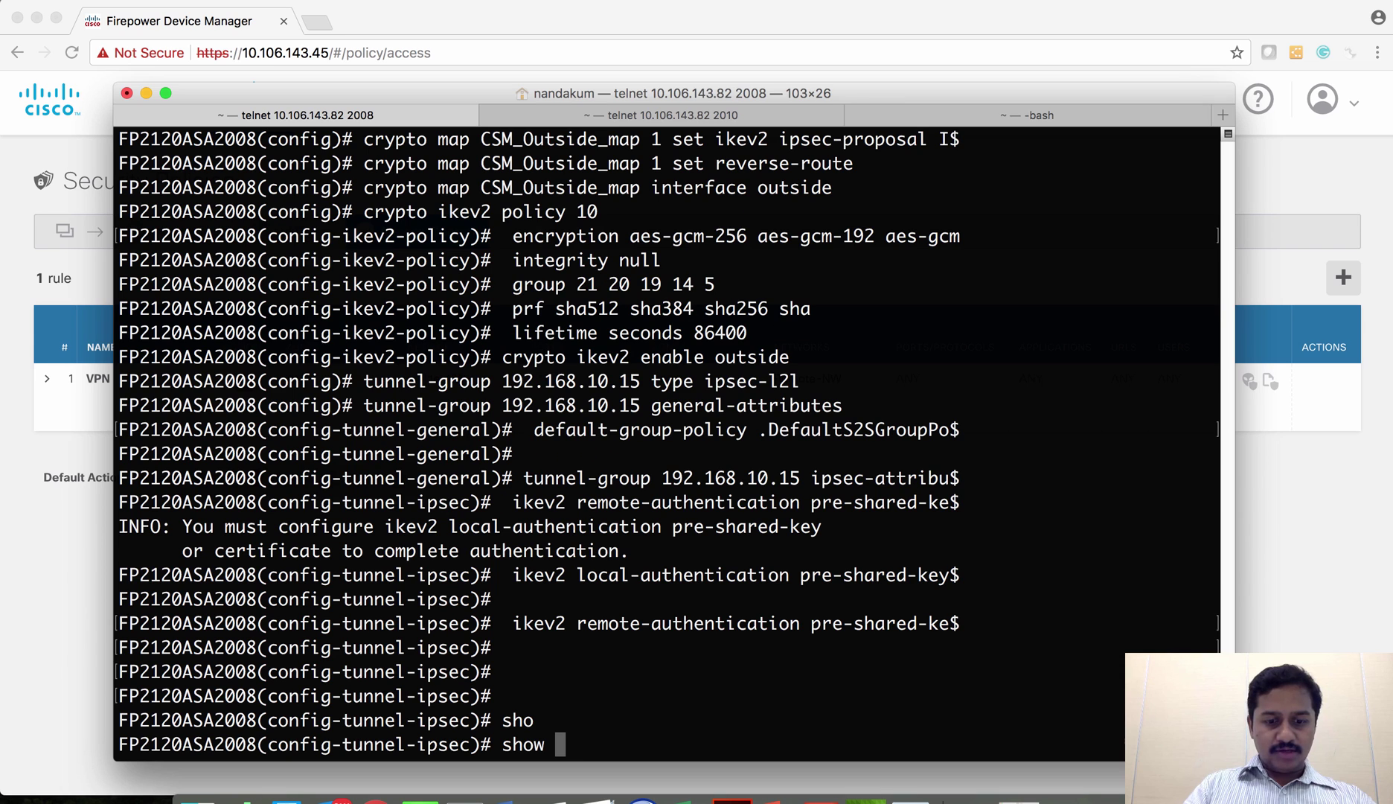
pyautogui.write('cy')
pyautogui.press('Tab')
pyautogui.press('BackSpace')
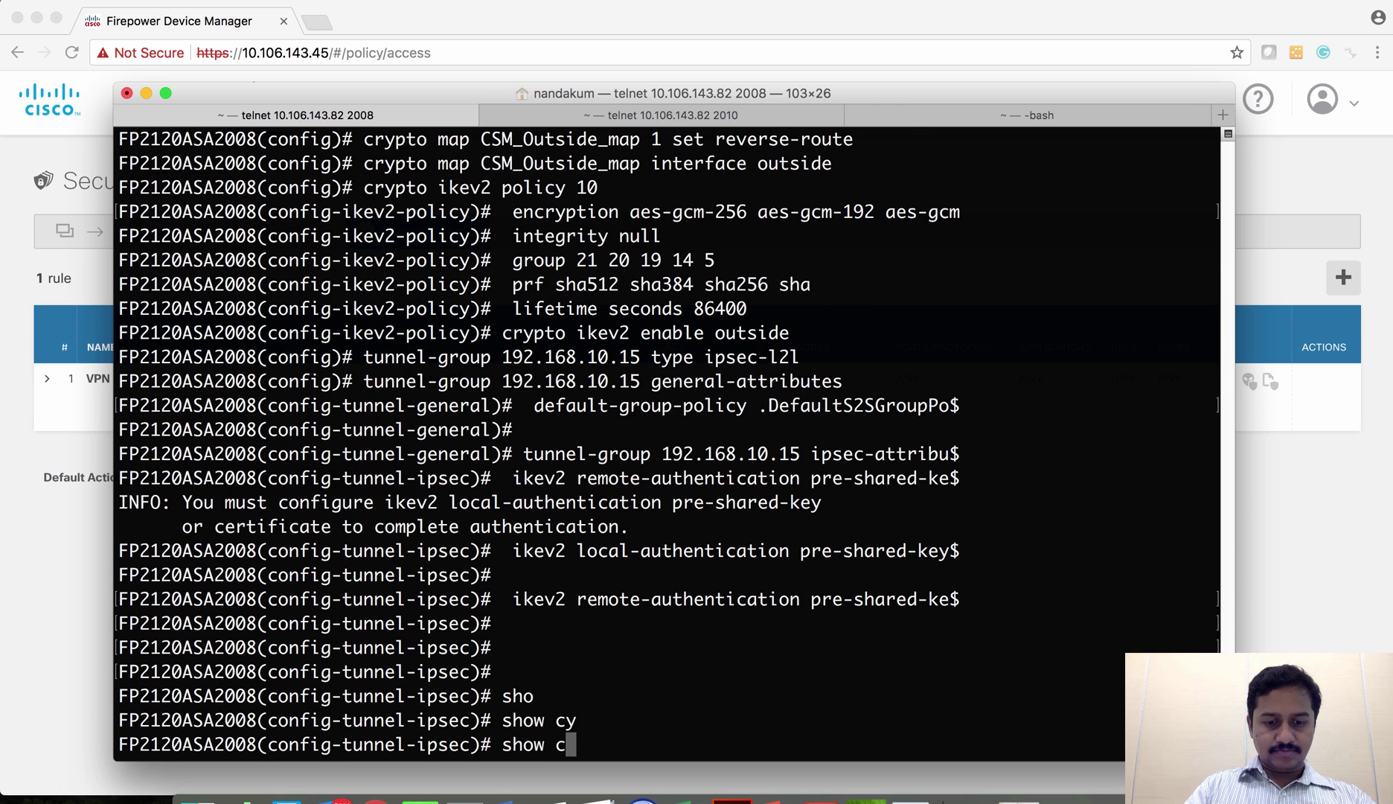
pyautogui.write('ry')
pyautogui.press('Tab')
pyautogui.write('is')
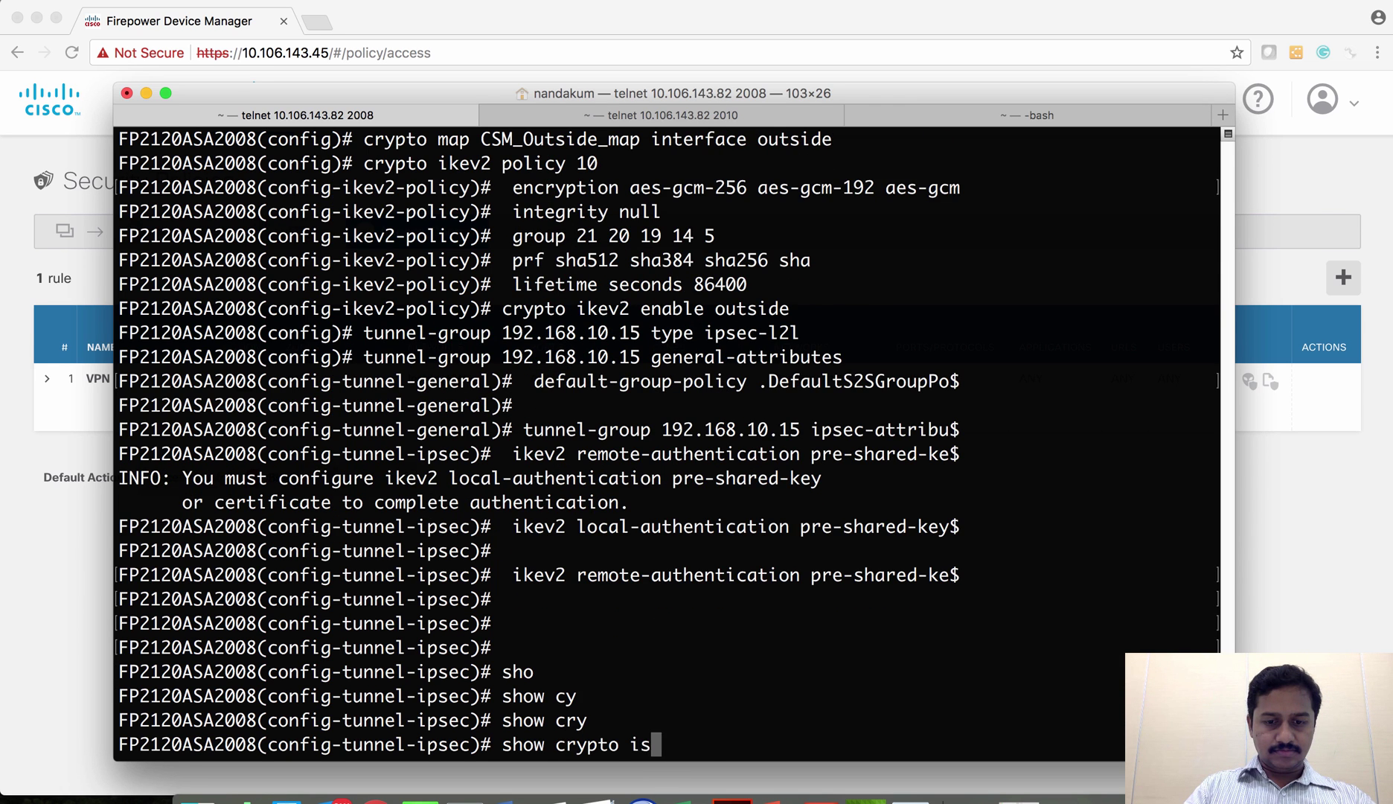